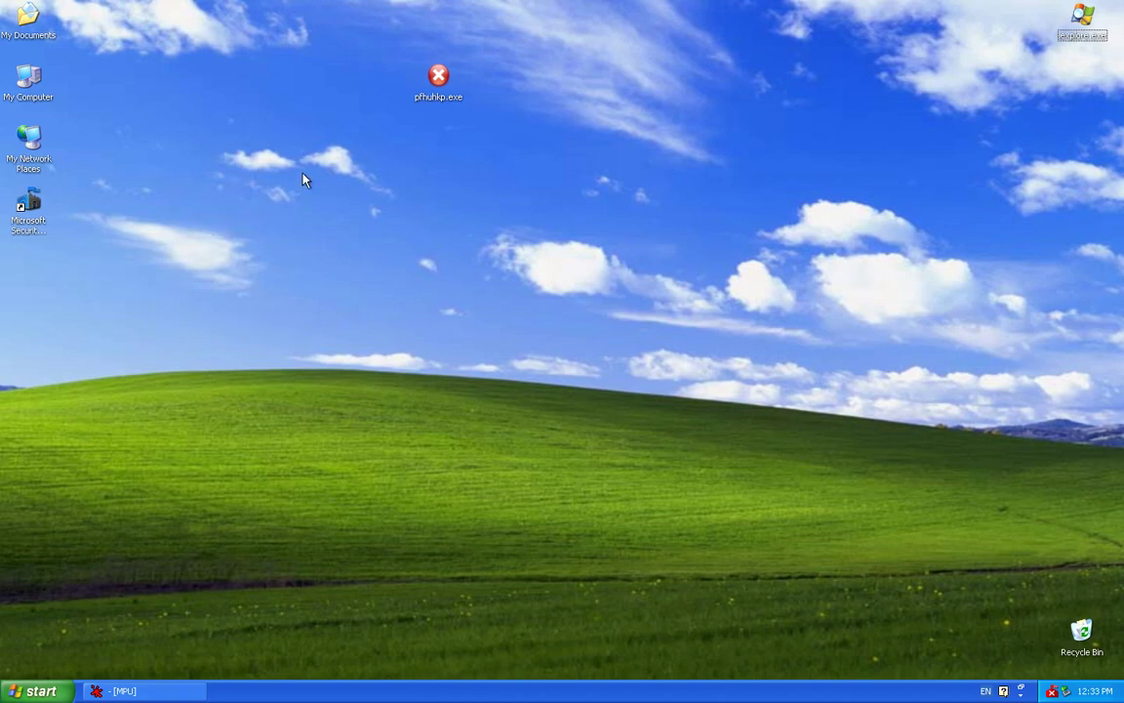
Run pfhuhkp.exe from the desktop and restore the maximized debugger window to a smaller floating size.
double_click(441, 98)
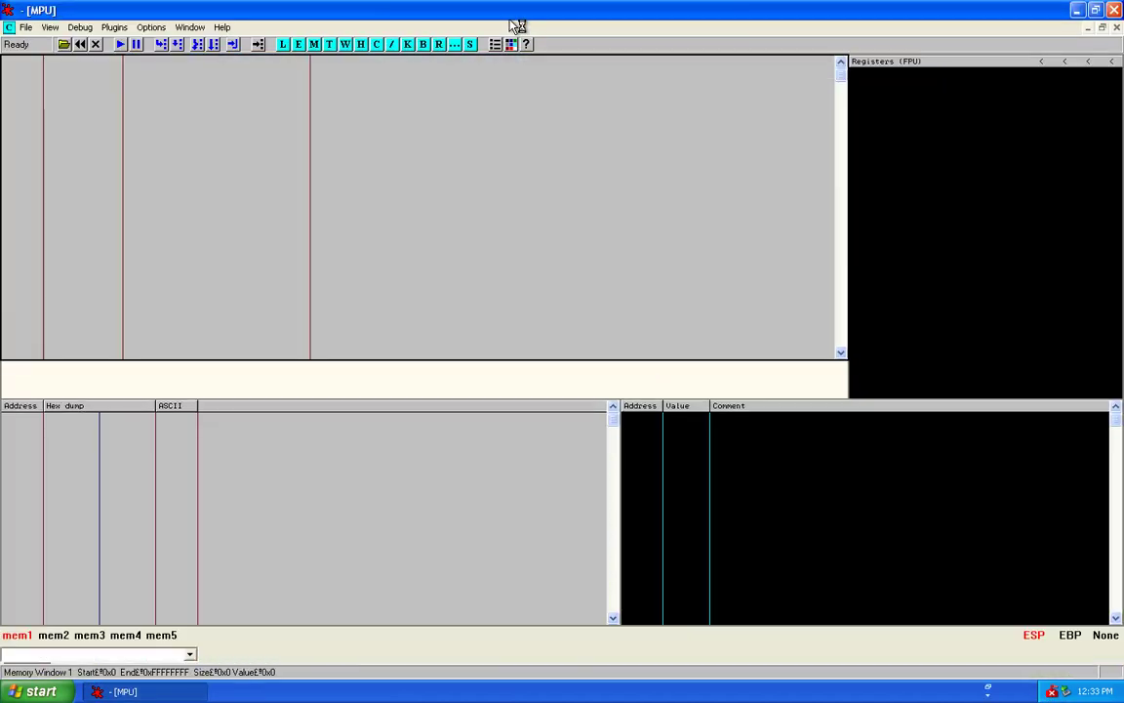
double_click(511, 13)
left_click_drag(519, 62, 460, 31)
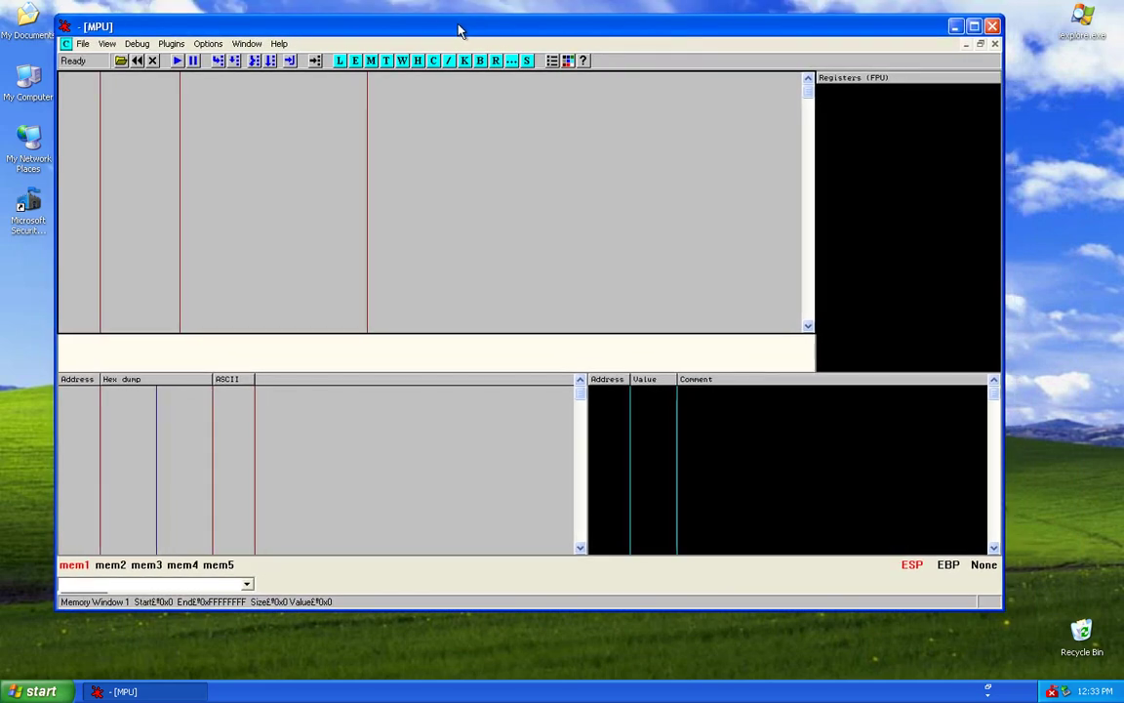
left_click(82, 44)
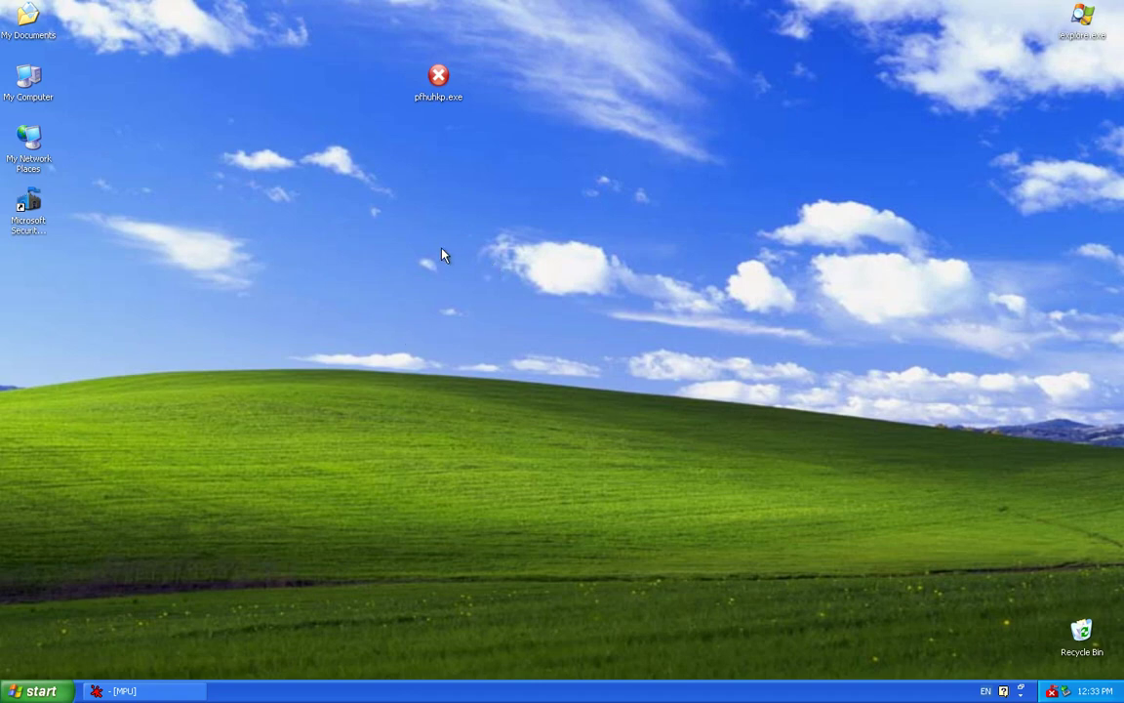
right_click(404, 261)
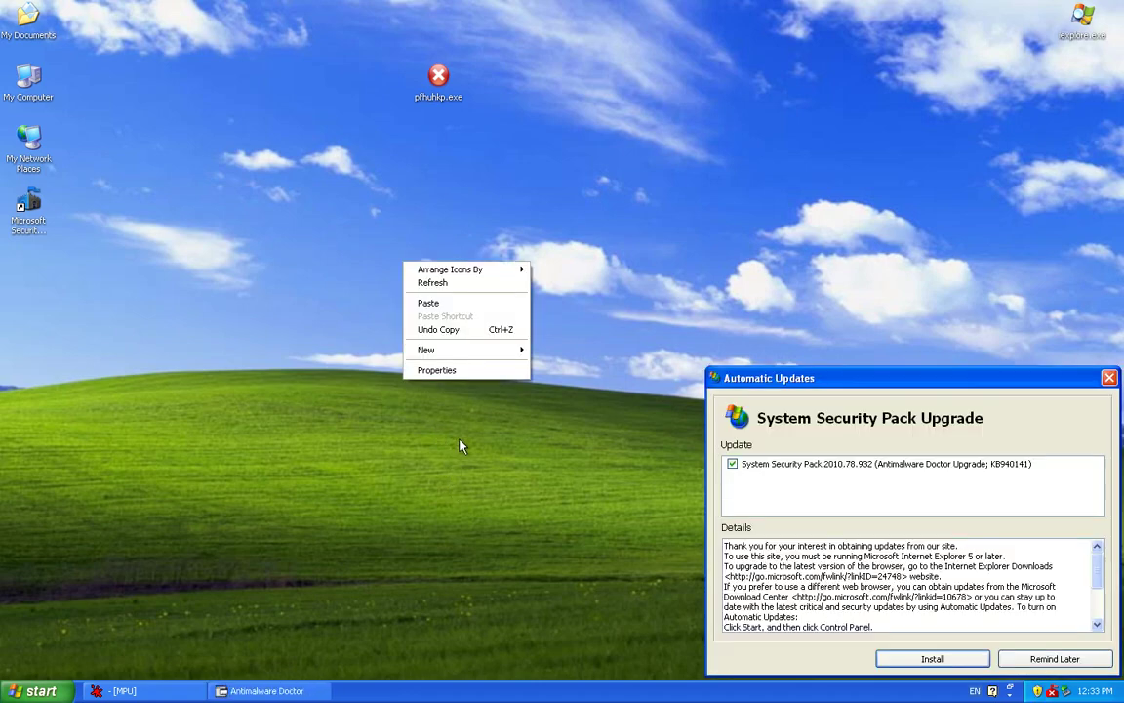
left_click(436, 370)
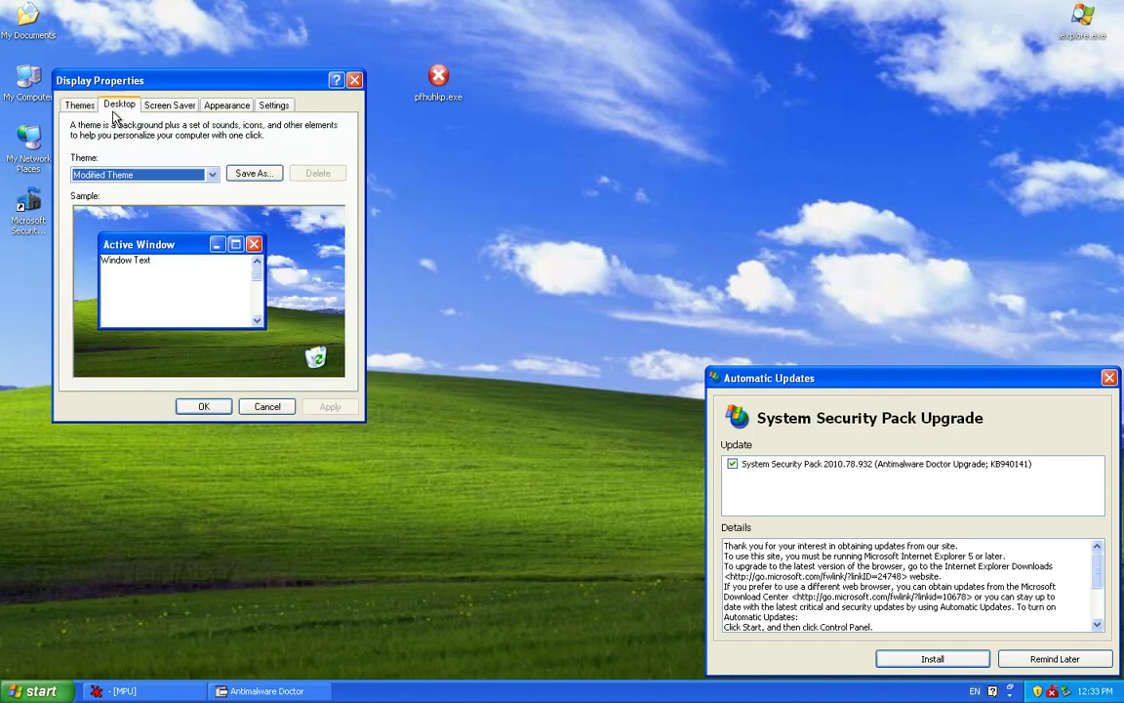
left_click(114, 111)
left_click(119, 349)
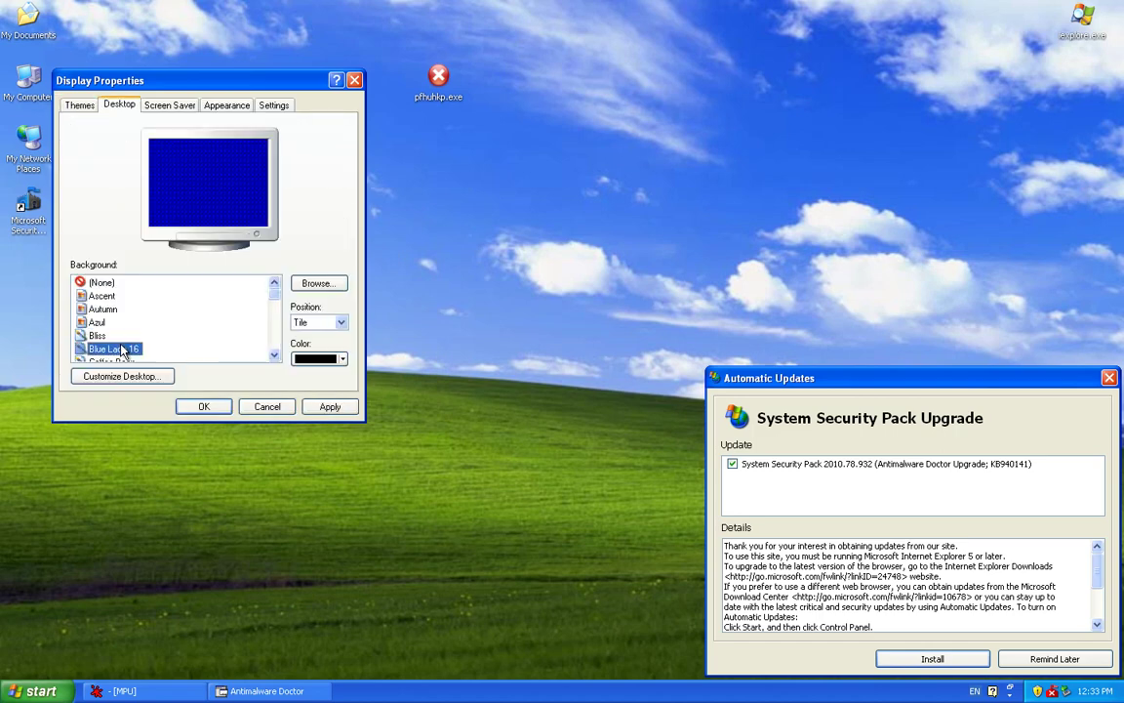
scroll(121, 348, "down", 6)
left_click(121, 348)
scroll(121, 348, "down", 3)
scroll(121, 349, "up", 10)
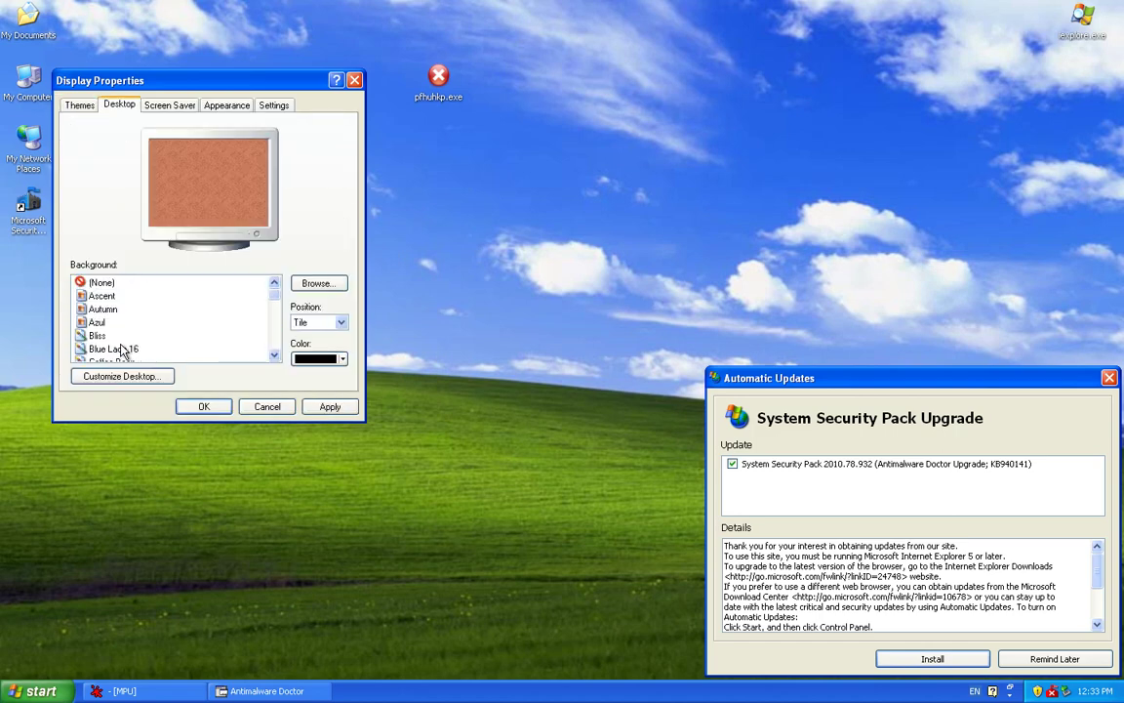
left_click(268, 404)
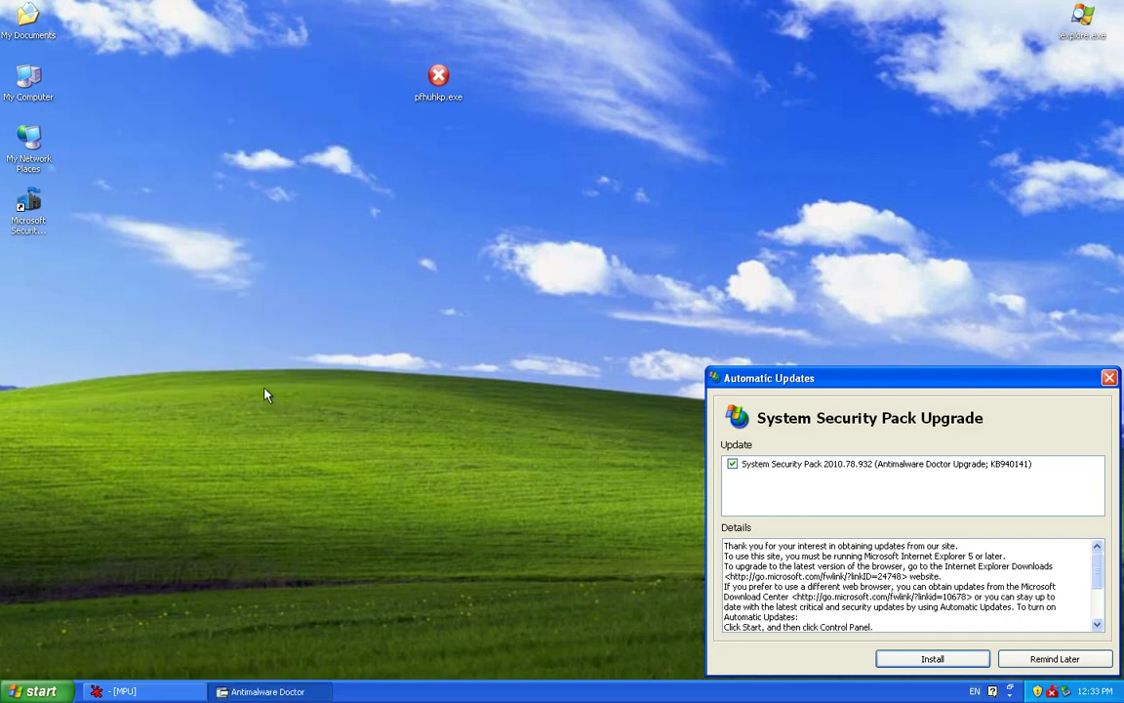
Open My Documents and set the red "Death" picture as the desktop background.
double_click(28, 27)
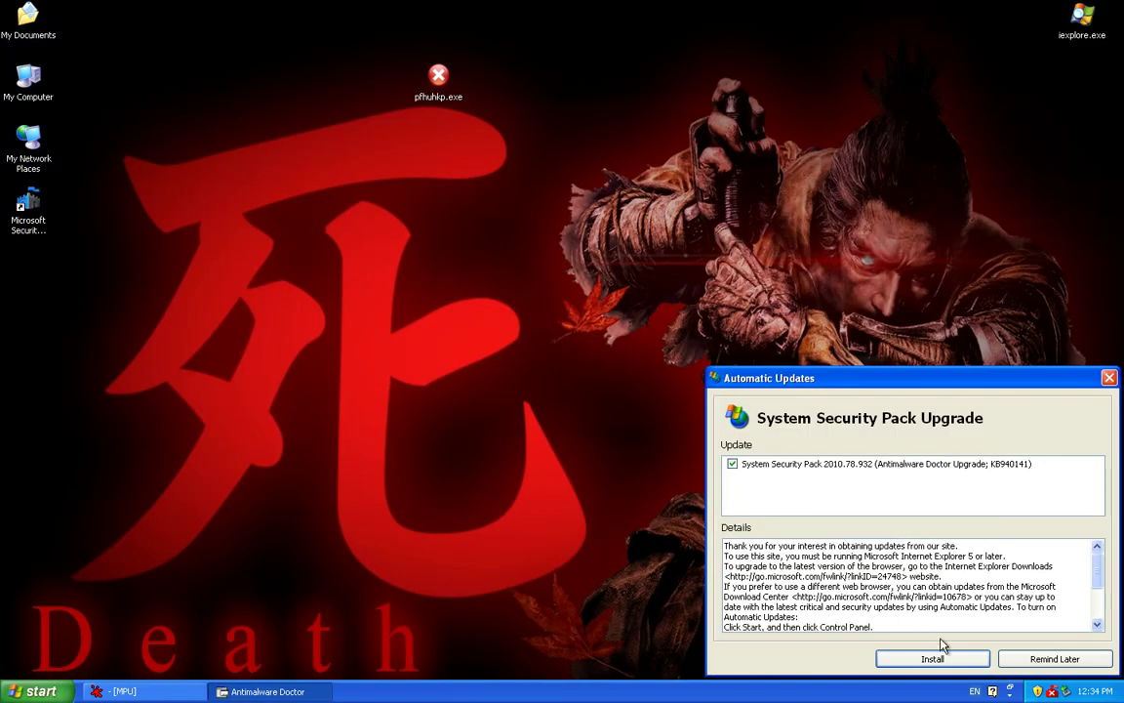
Review the System Security Pack 2010.78.932 (Antimalware Doctor Upgrade) details and install the update.
scroll(1007, 605, "down", 3)
scroll(993, 610, "up", 5)
left_click(932, 658)
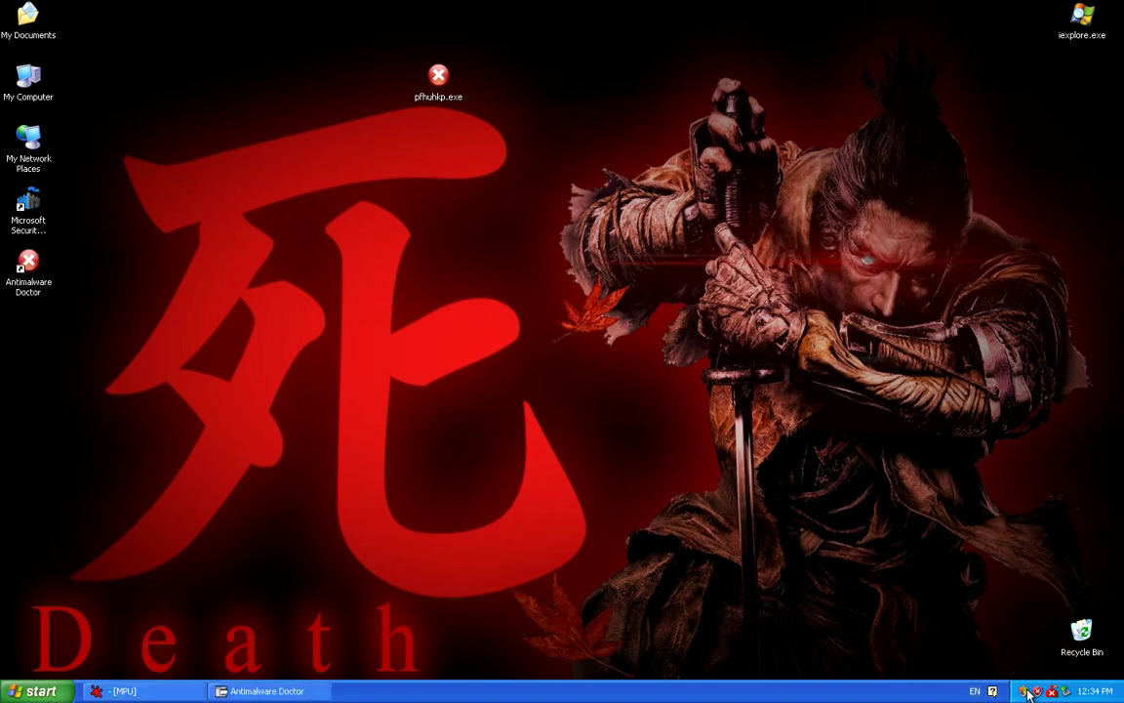
Switch to the debugger and attach it to the tplsub70 process that owns the Antimalware Doctor Protection Center window.
left_click(117, 691)
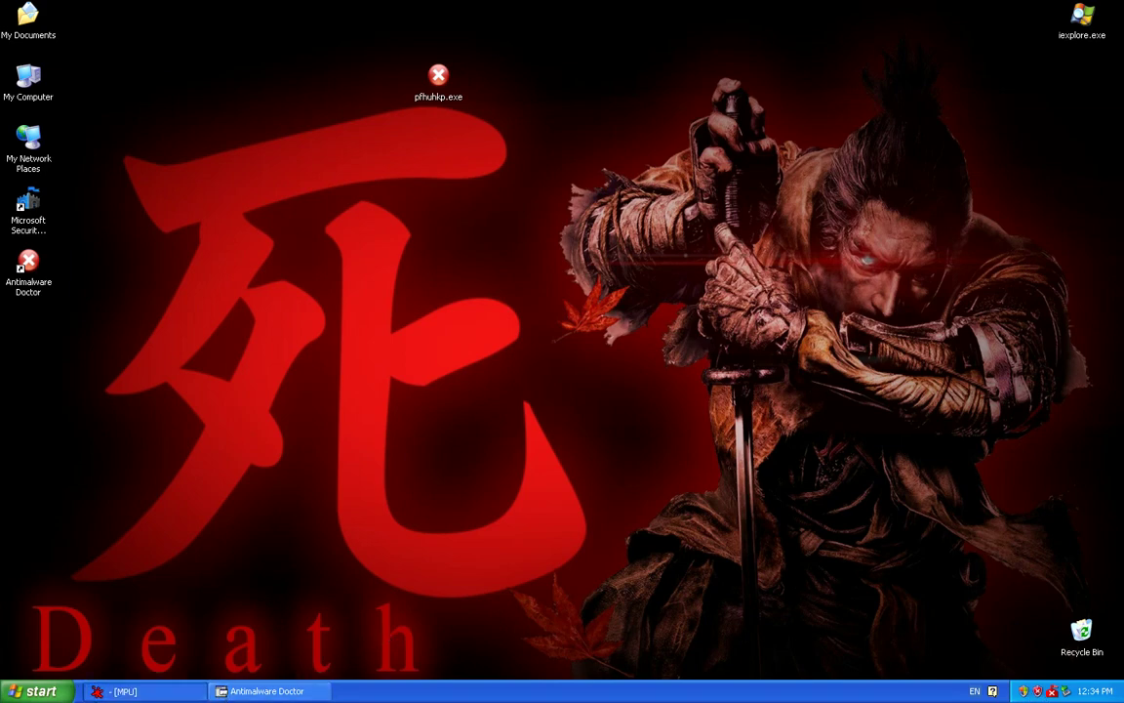
left_click(82, 44)
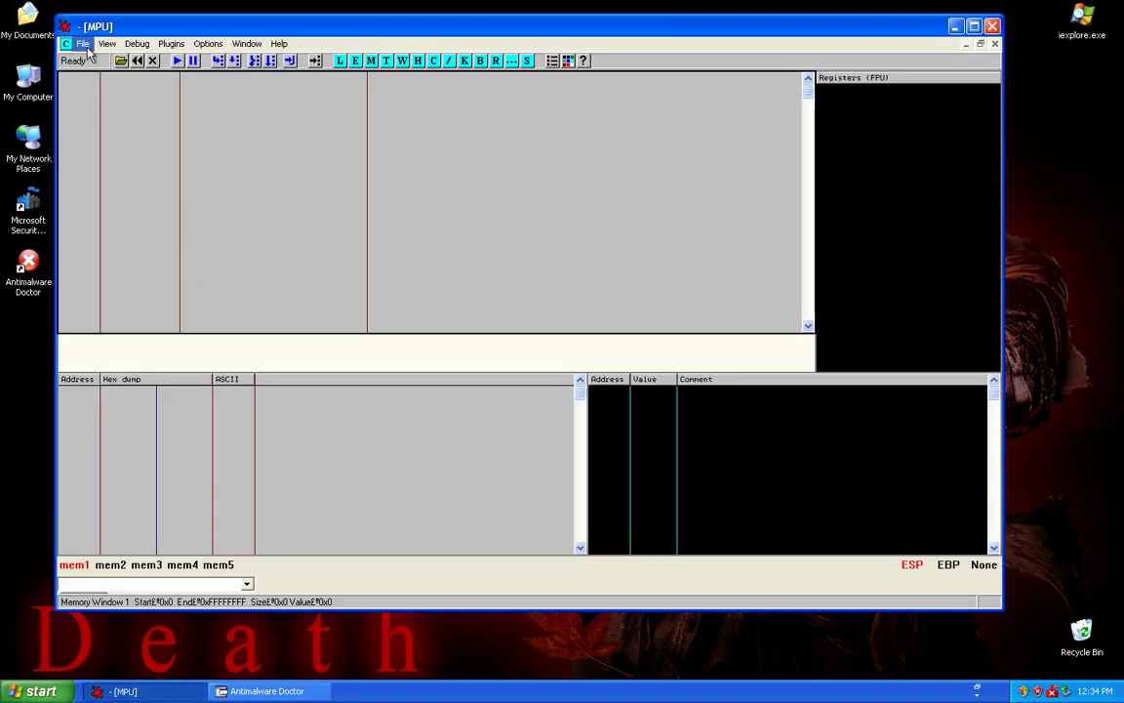
left_click(98, 75)
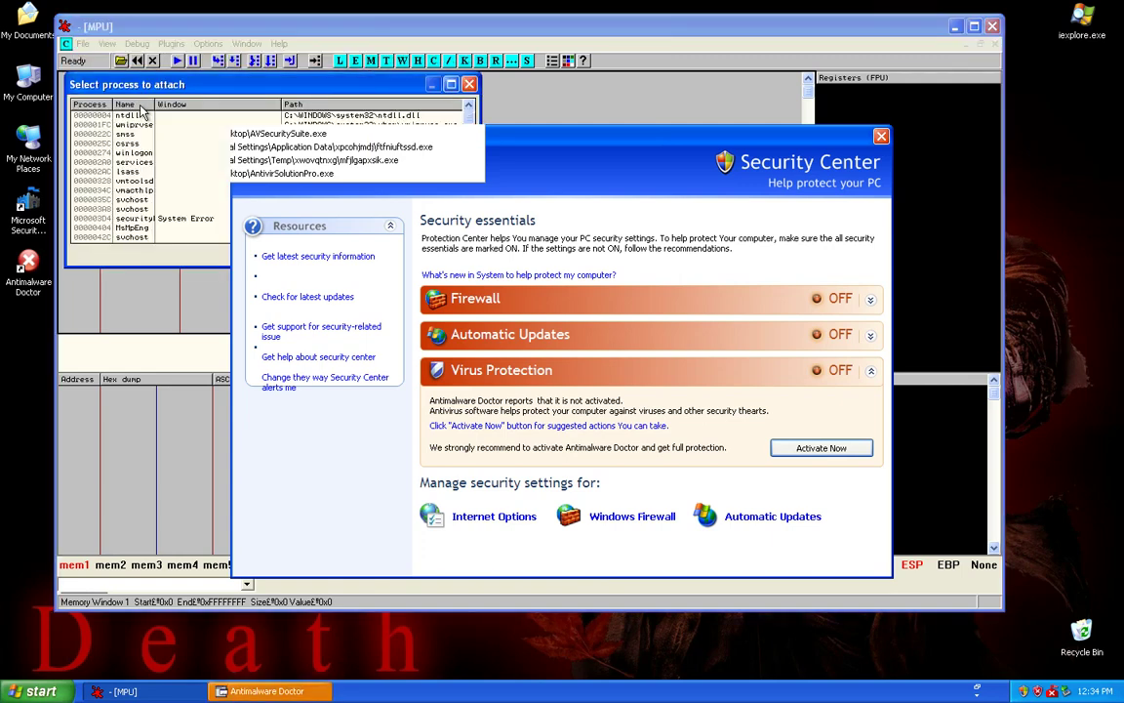
scroll(156, 112, "down", 2)
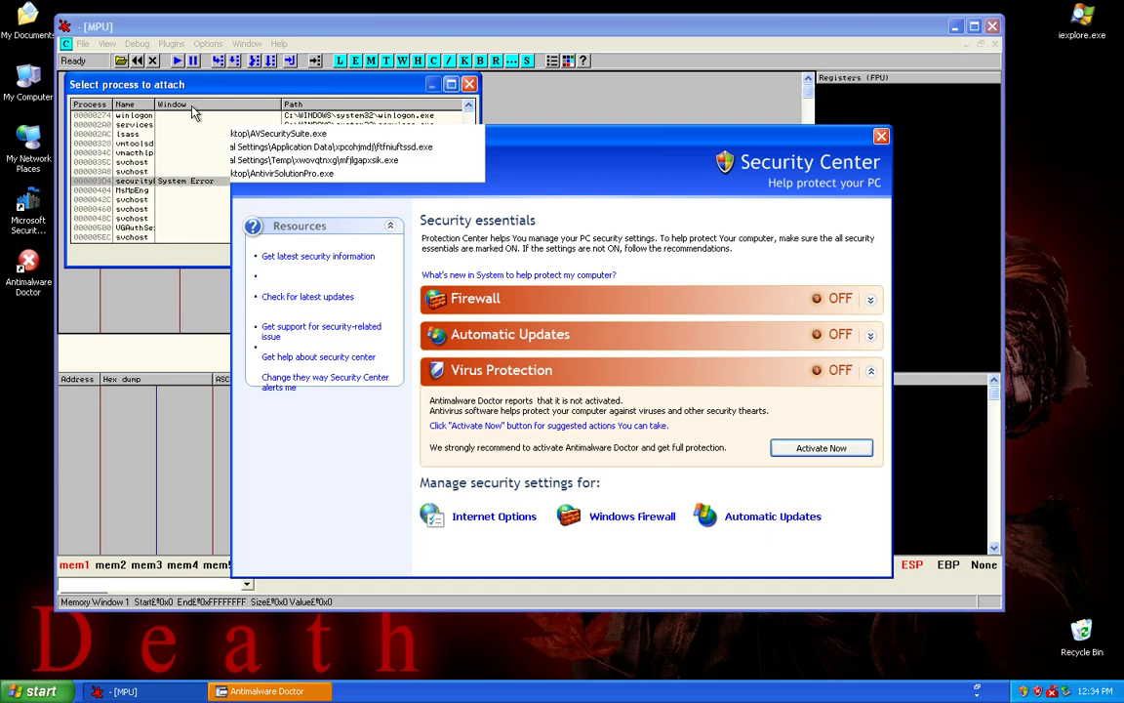
left_click_drag(167, 82, 86, 9)
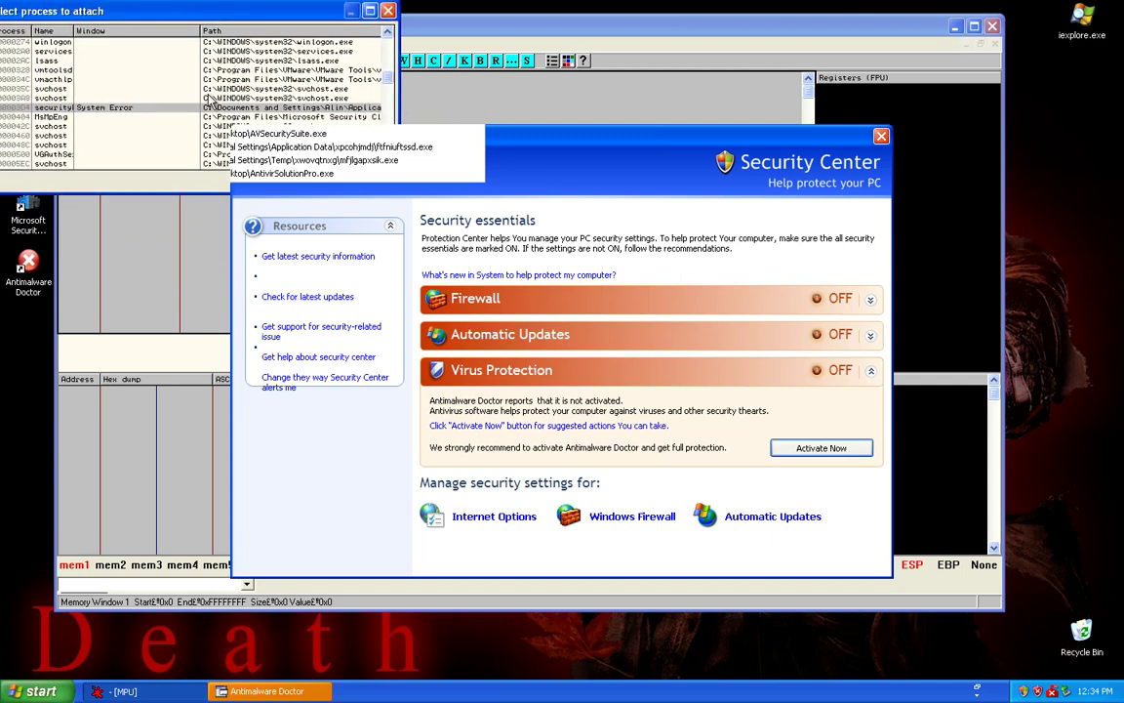
scroll(208, 98, "down", 3)
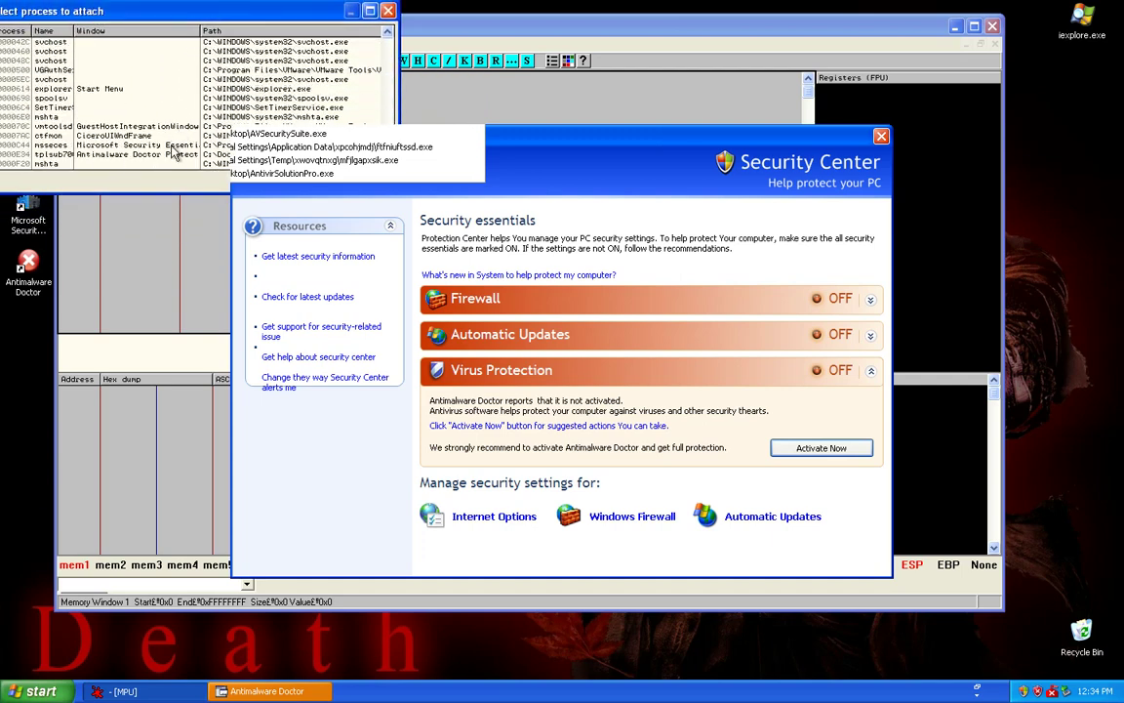
left_click(180, 155)
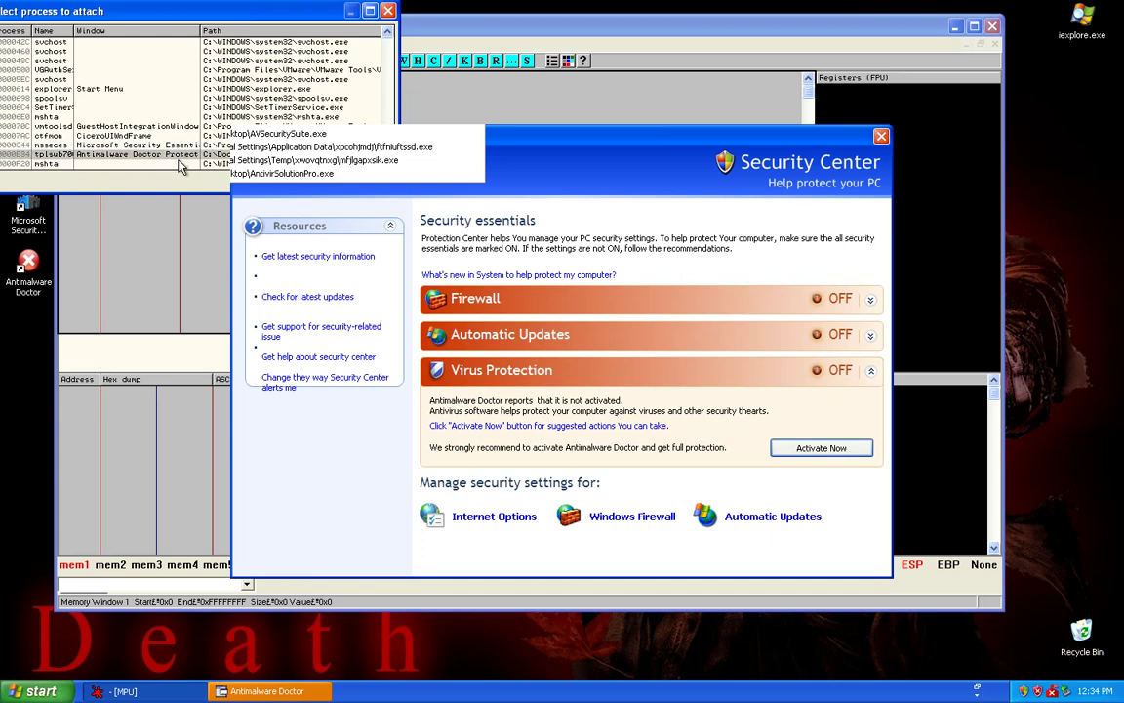
double_click(180, 156)
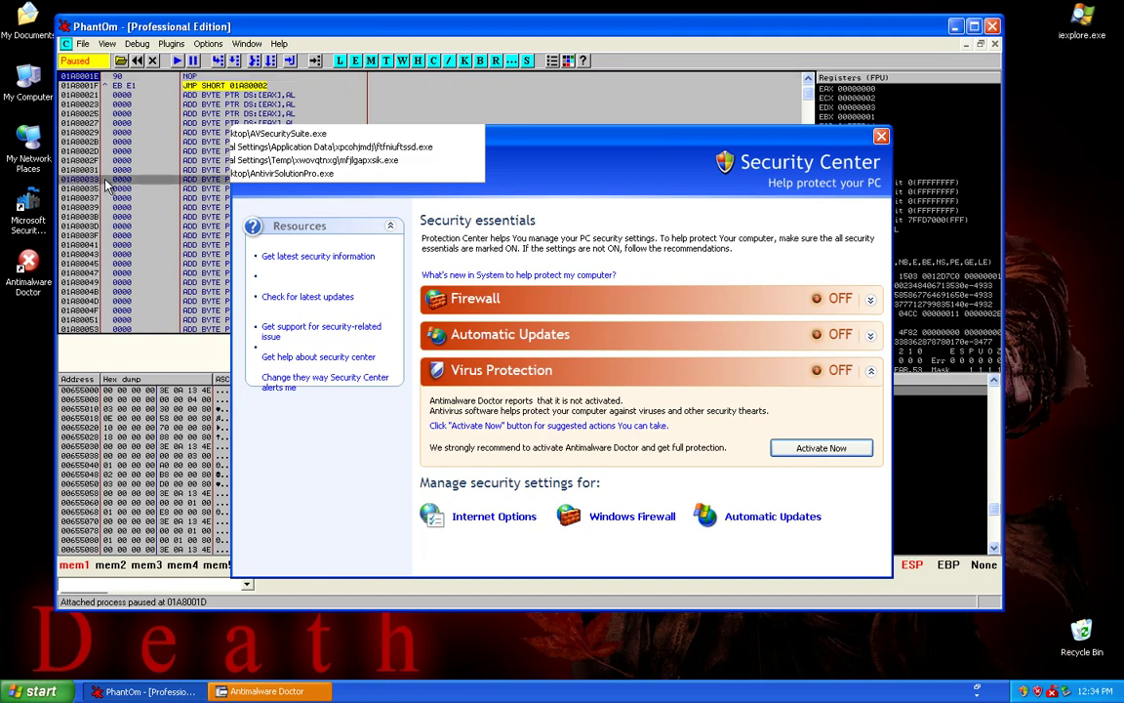
Maximize the debugger window and resume execution of the attached process.
scroll(115, 170, "down", 2)
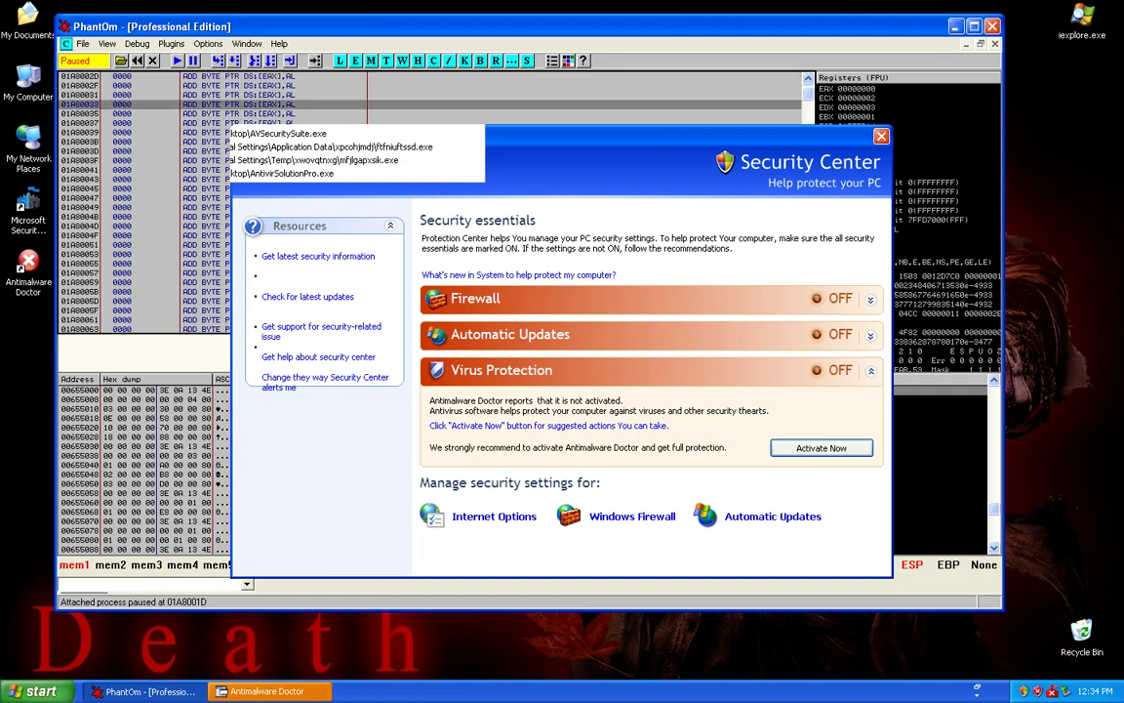
double_click(881, 27)
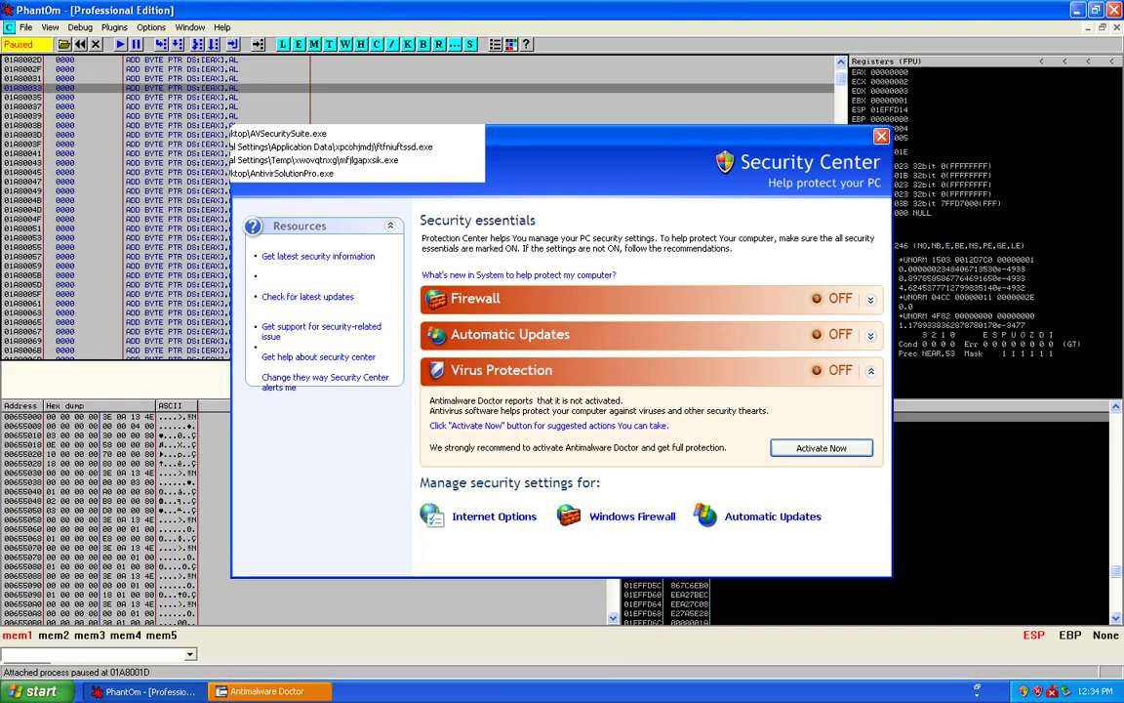
left_click(119, 44)
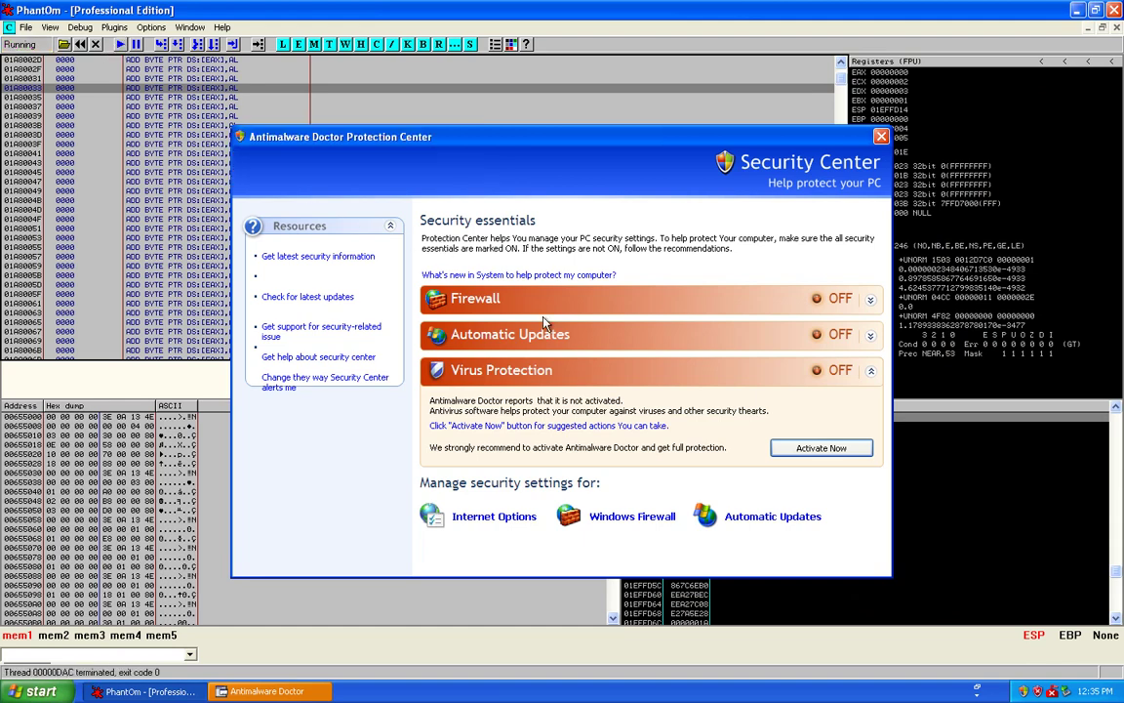
Start the Antimalware Doctor activation for virus protection, then pause its process in the debugger.
left_click(801, 451)
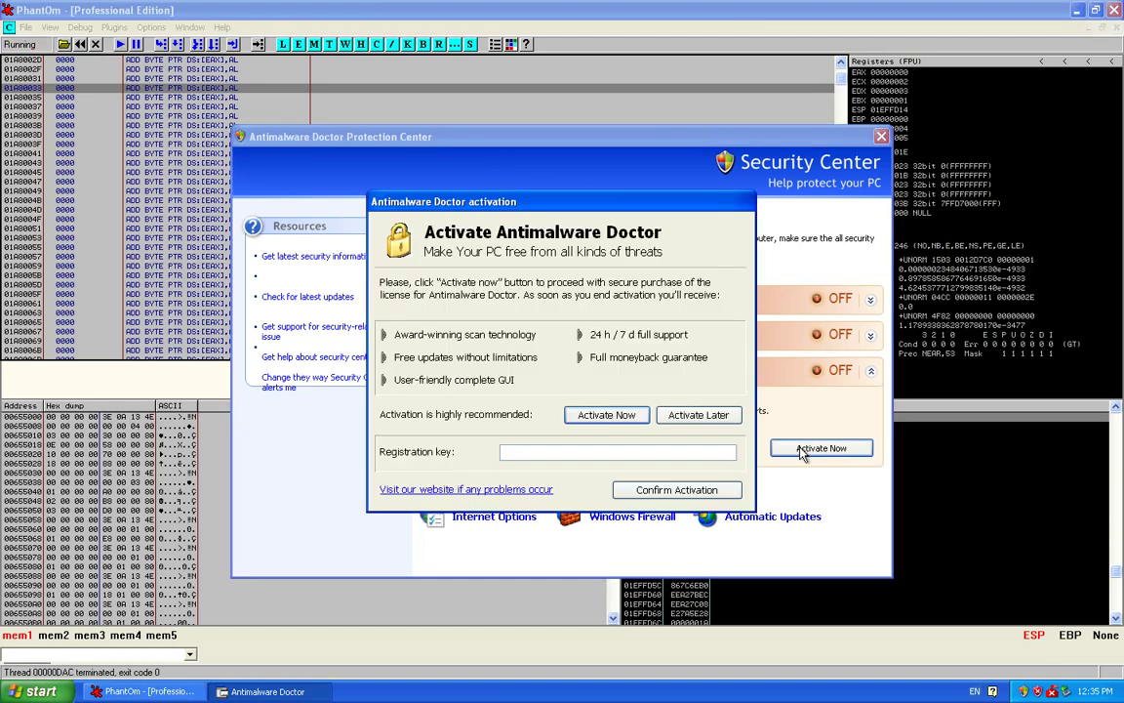
left_click(606, 415)
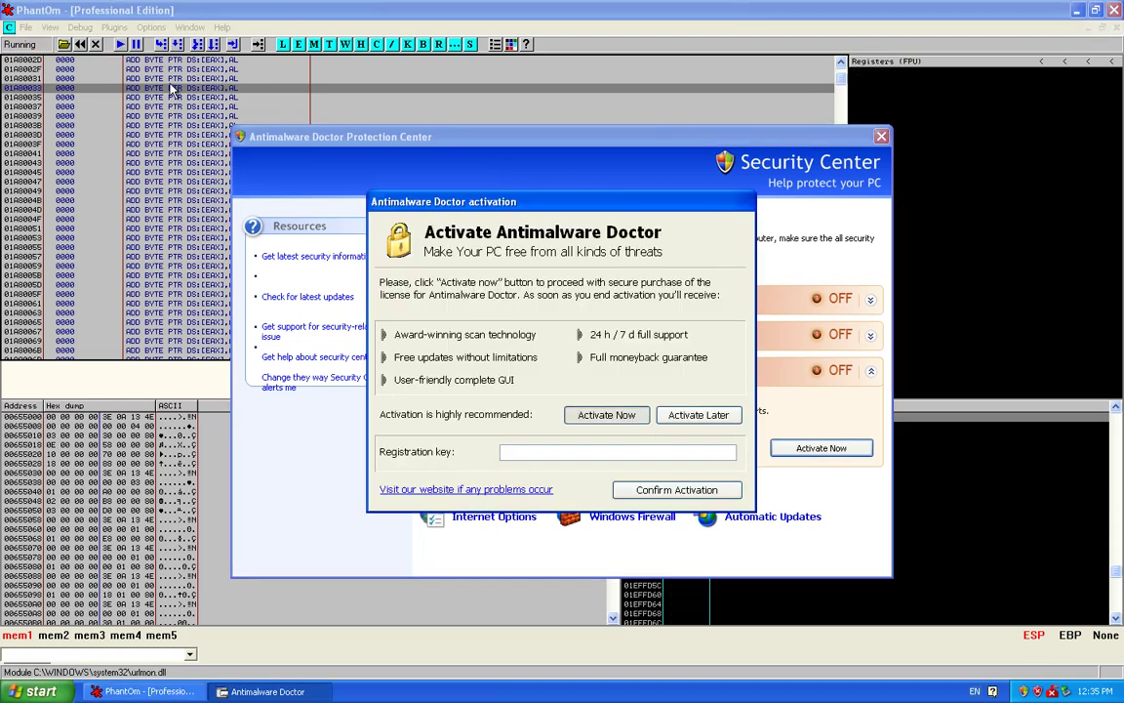
left_click(172, 89)
left_click(137, 44)
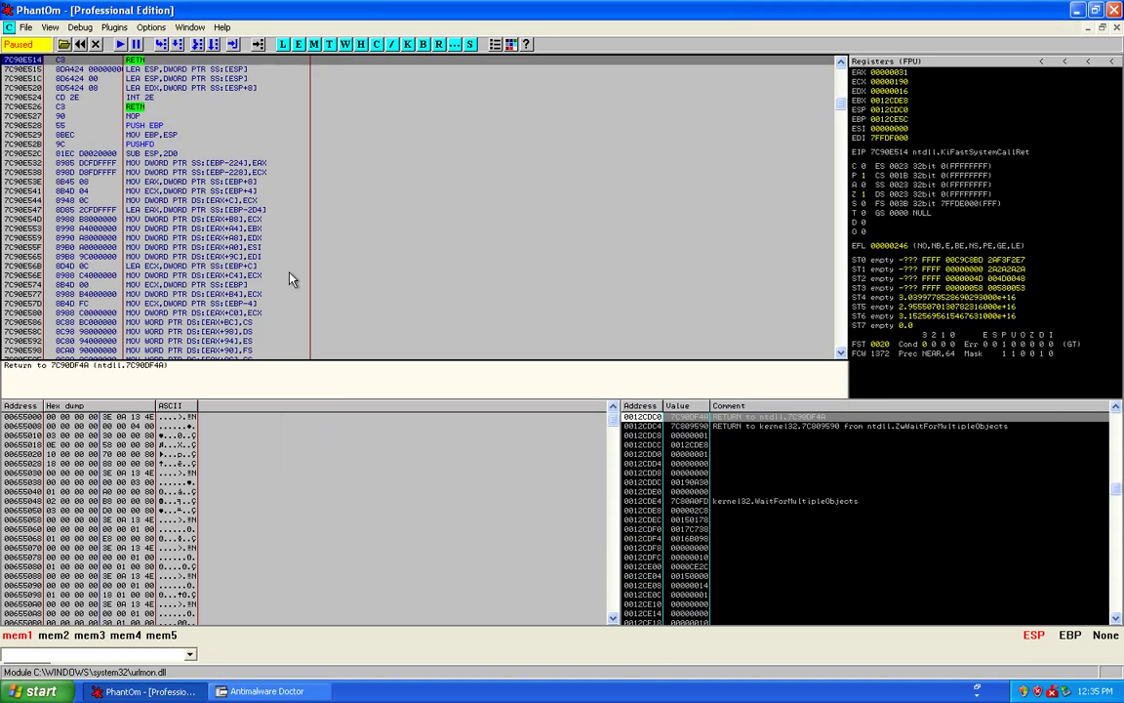
Follow the tplsub70.0046005C stack entry at 0012D148 in the disassembler to reach the program's own code.
scroll(793, 505, "down", 12)
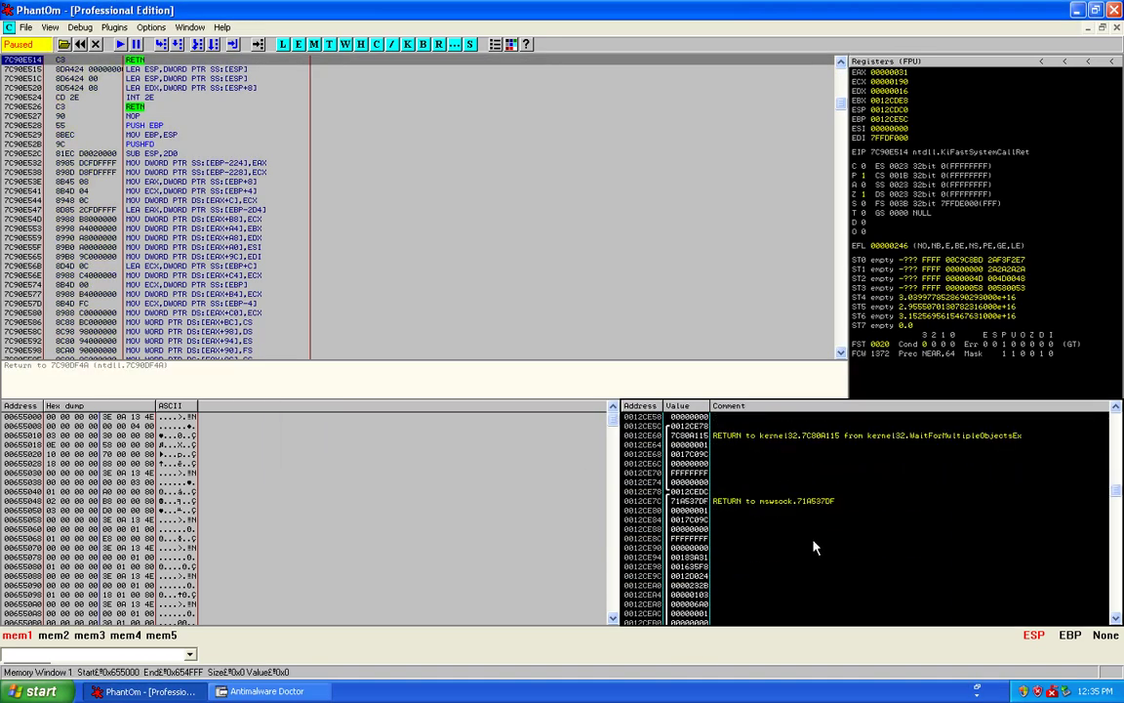
scroll(815, 548, "down", 20)
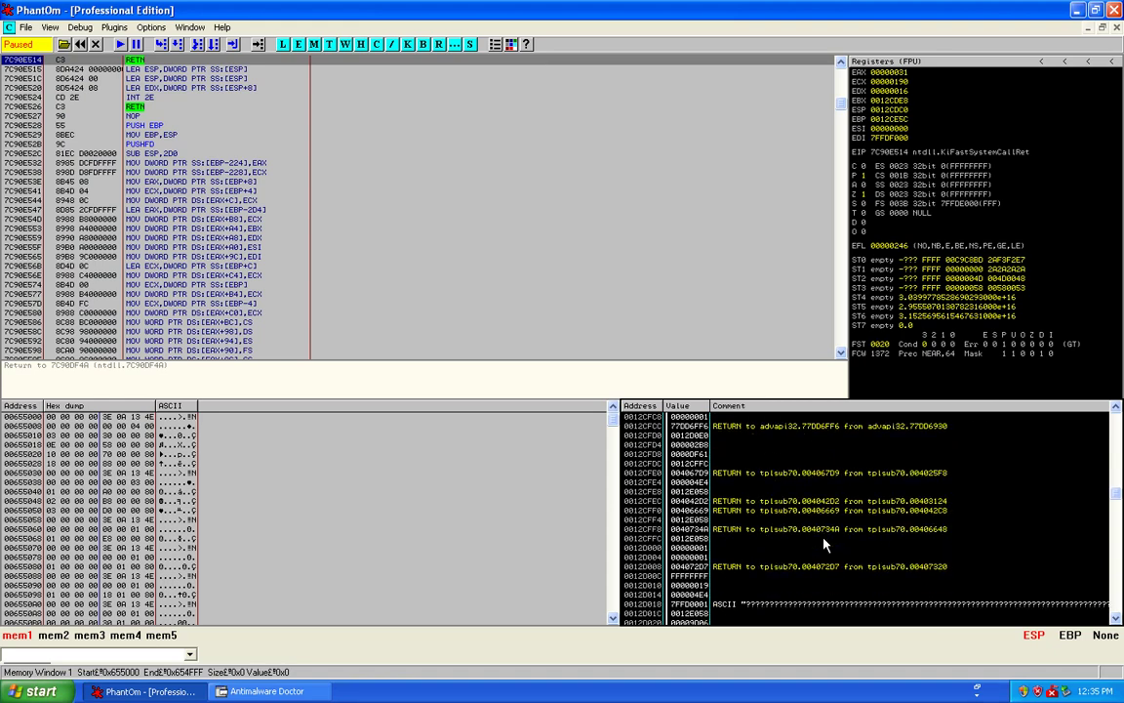
scroll(825, 545, "down", 20)
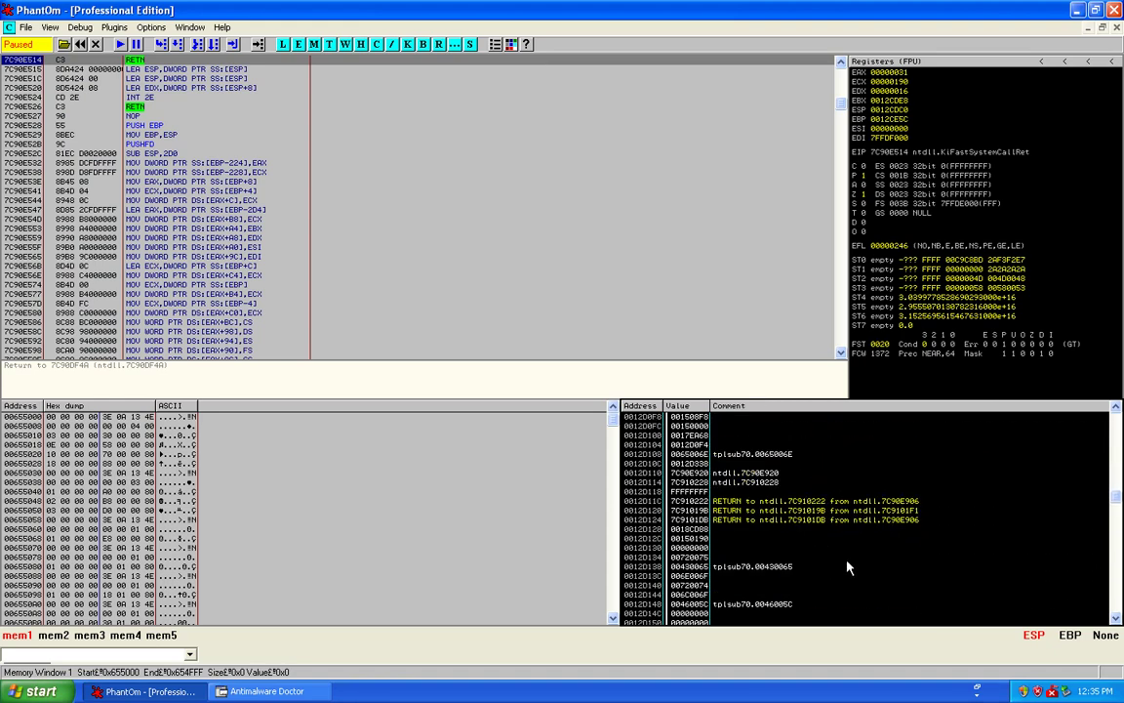
scroll(847, 566, "down", 6)
right_click(748, 475)
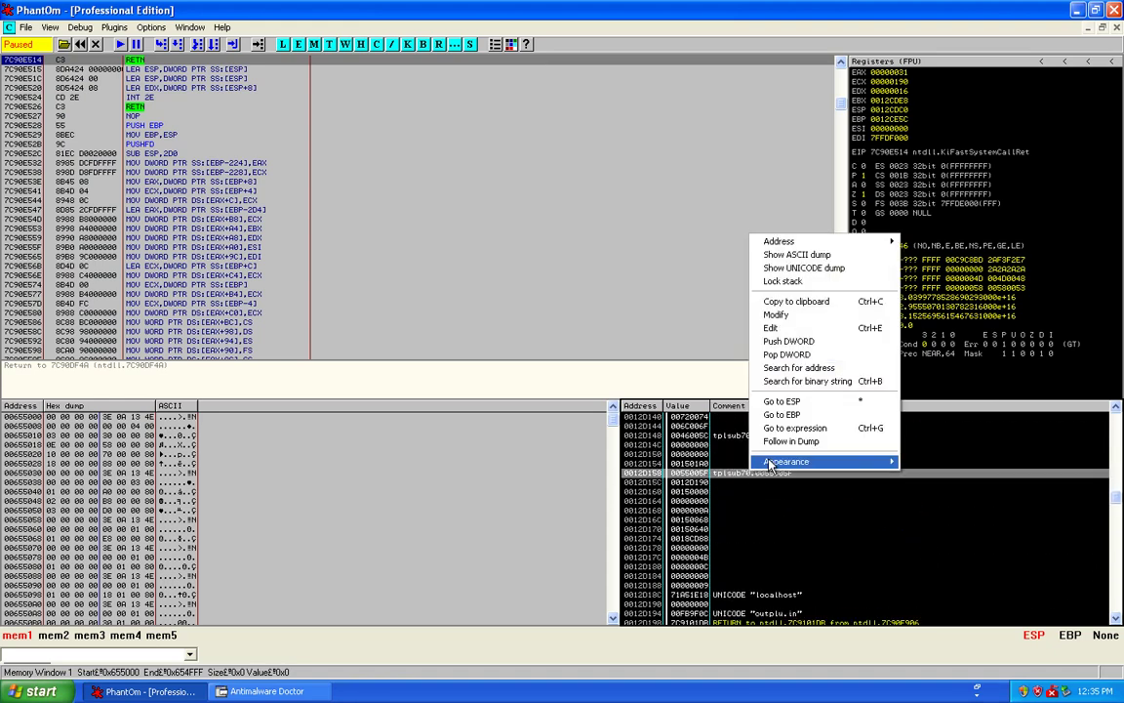
left_click(808, 435)
right_click(738, 437)
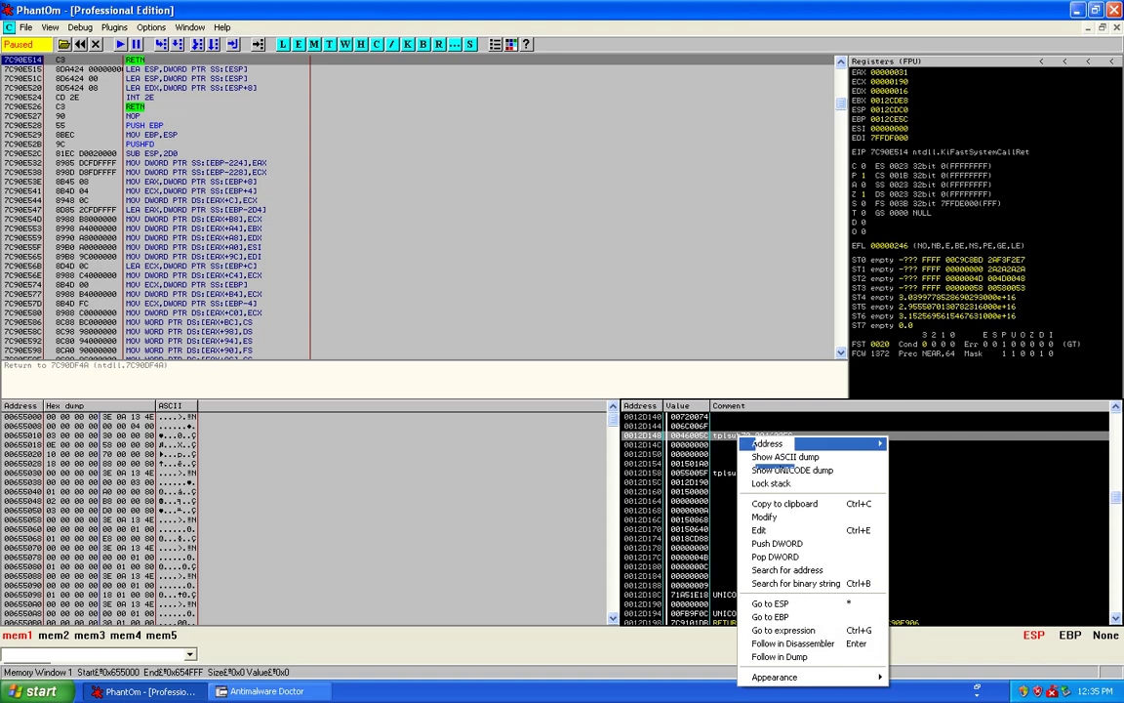
left_click(826, 644)
scroll(735, 195, "down", 5)
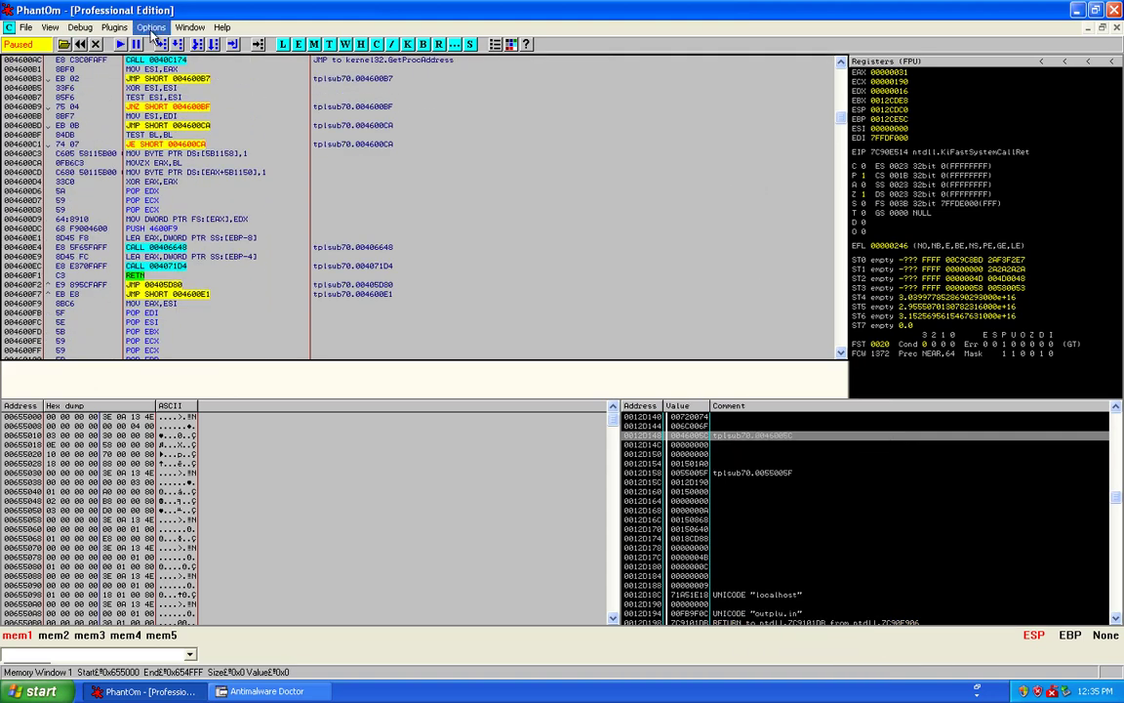
Search the tplsub70 module for ASCII strings with Ultra String Reference and follow the reference at 00417D18 into the code.
left_click(114, 27)
mouse_move(157, 215)
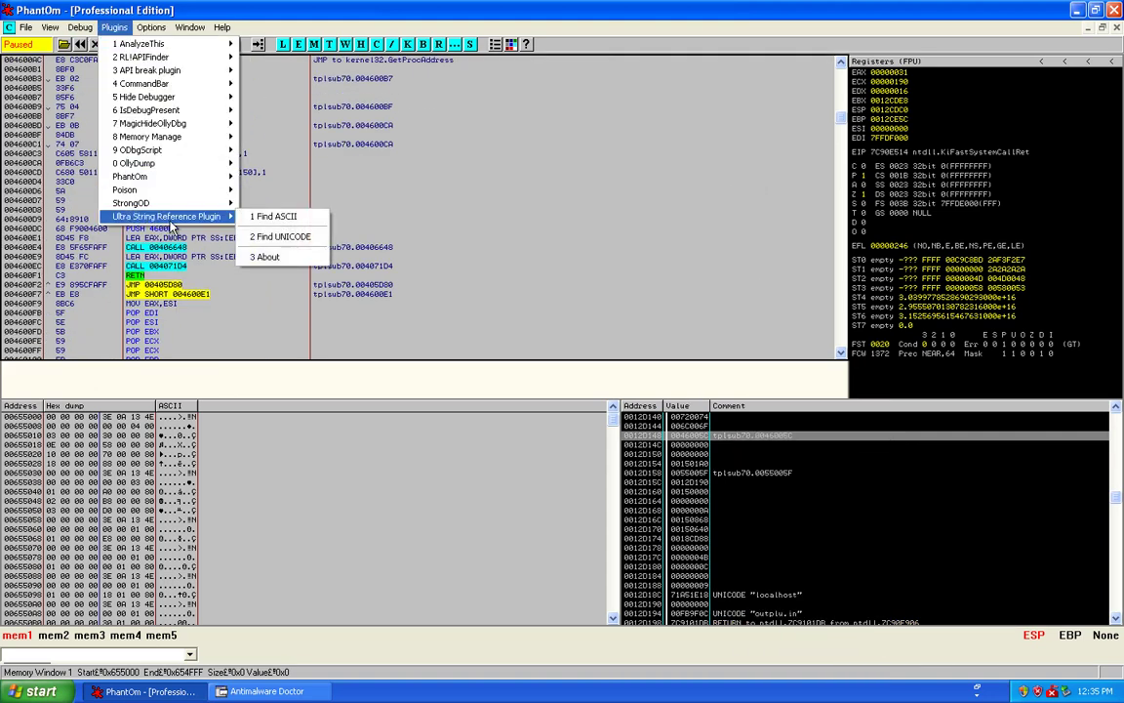
left_click(278, 223)
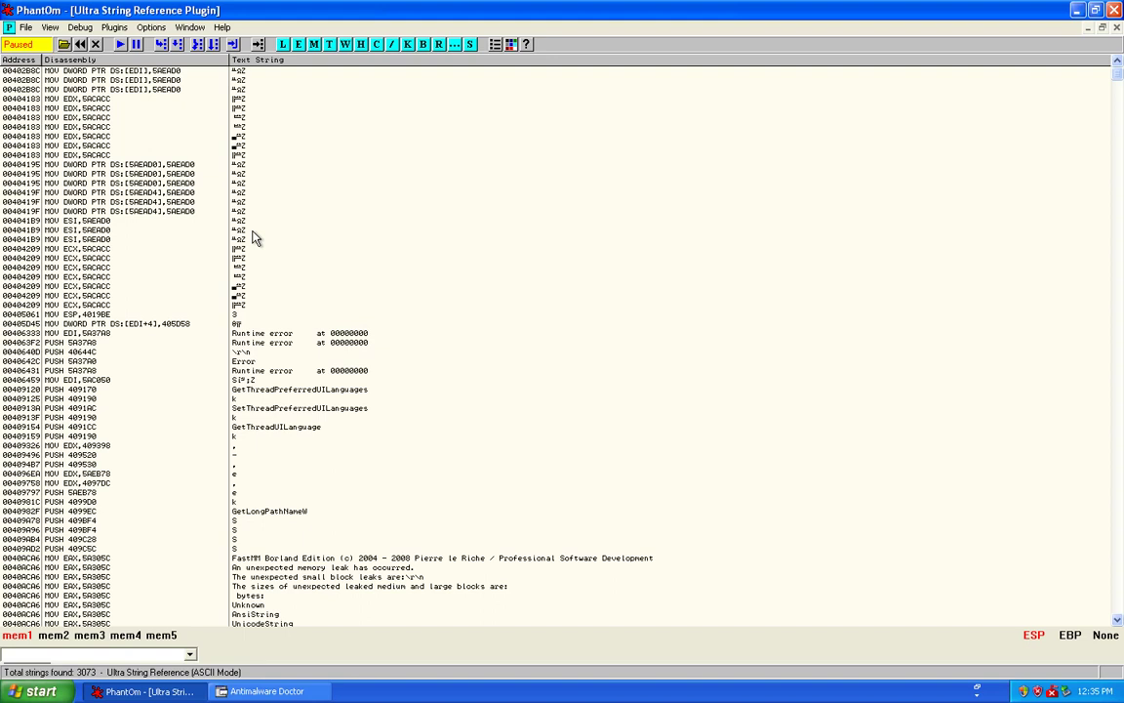
scroll(252, 237, "down", 20)
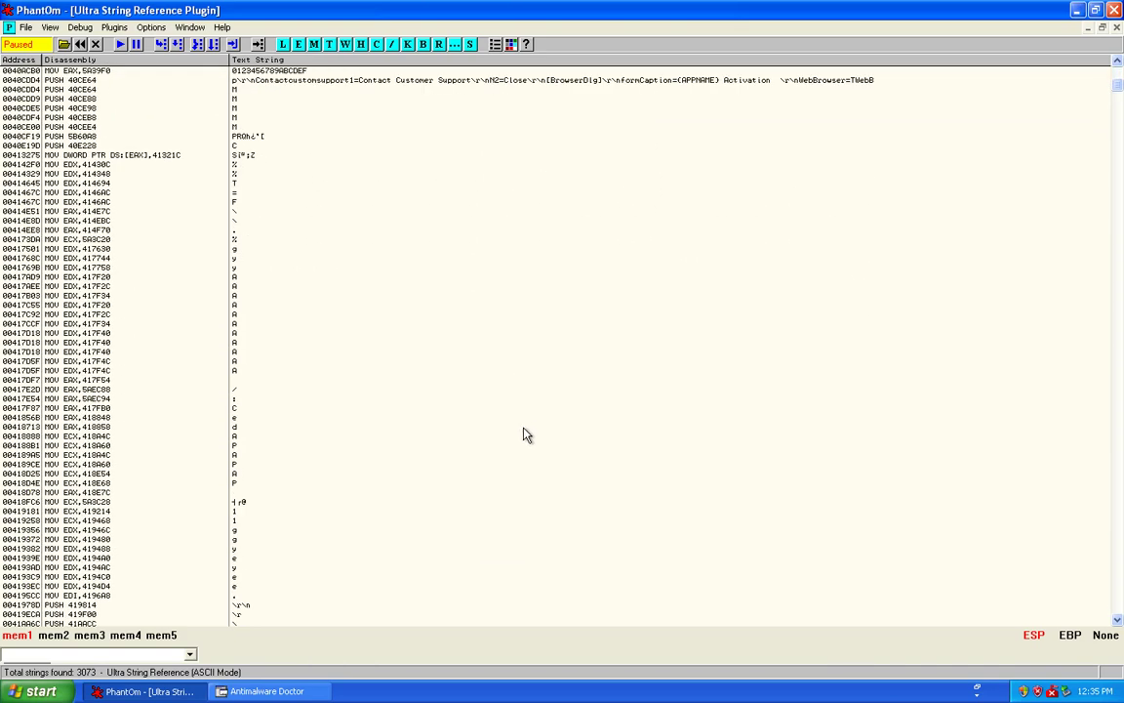
key("Return")
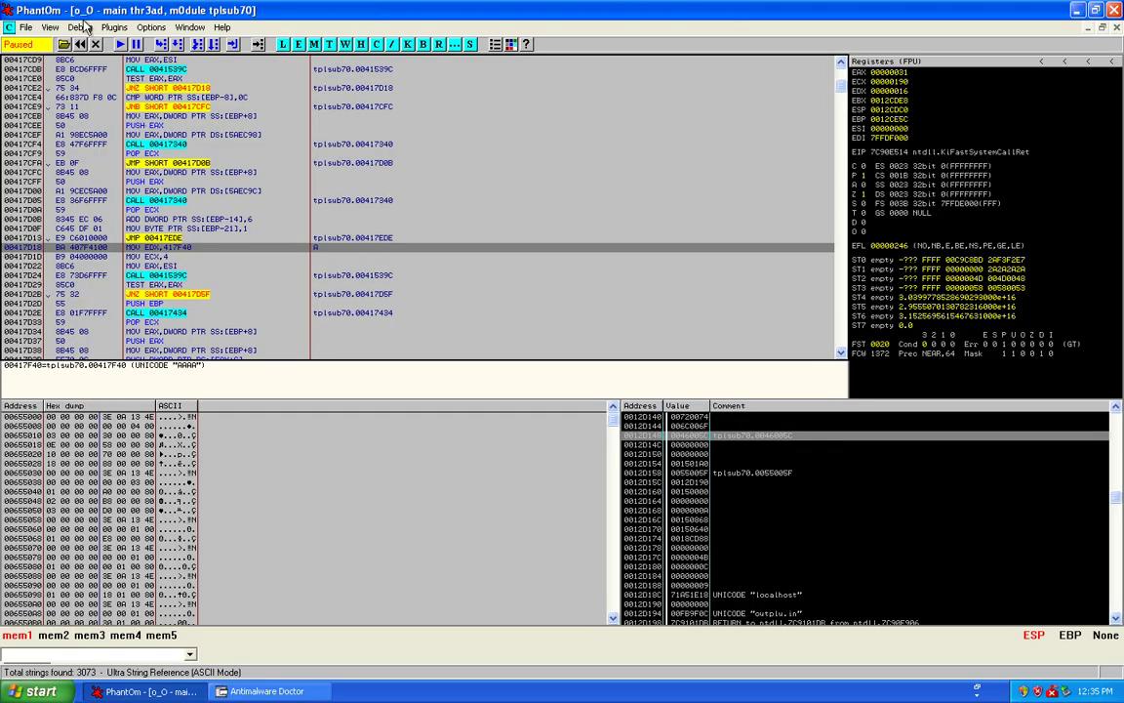
Search the tplsub70 module for Unicode strings with Ultra String Reference.
left_click(114, 27)
mouse_move(195, 215)
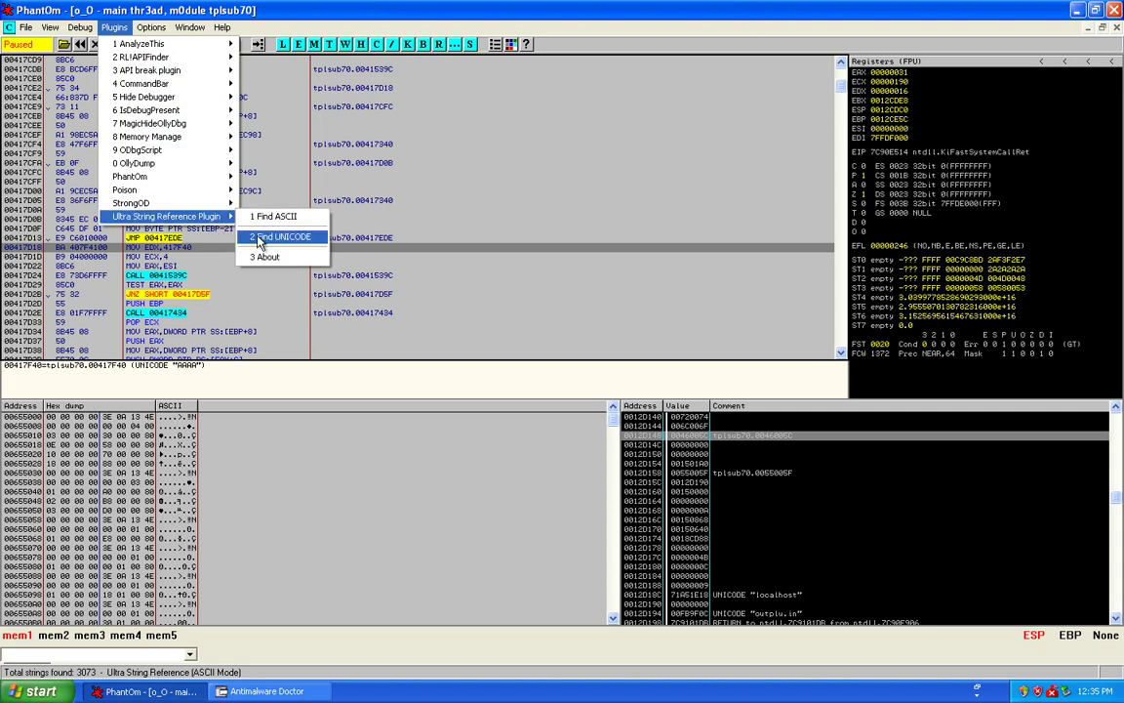
left_click(259, 241)
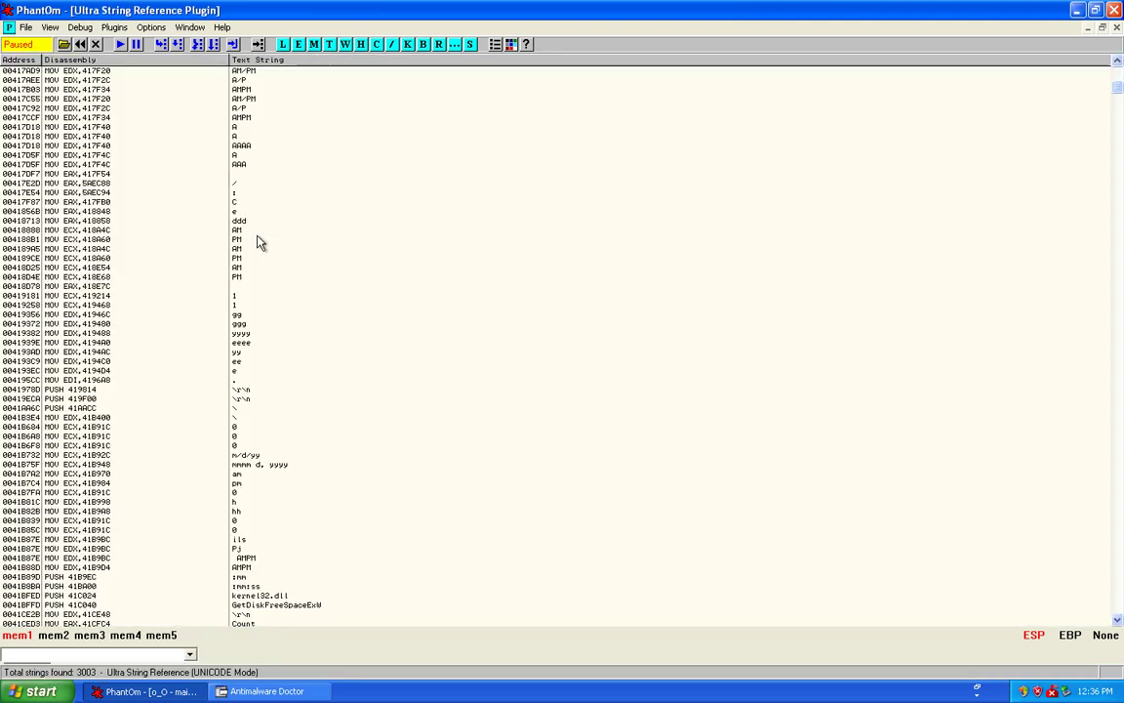
Examine the Unicode string references from the 00418xxx addresses down to the 00569xxx range for program-specific text.
left_click(259, 242)
scroll(261, 244, "down", 20)
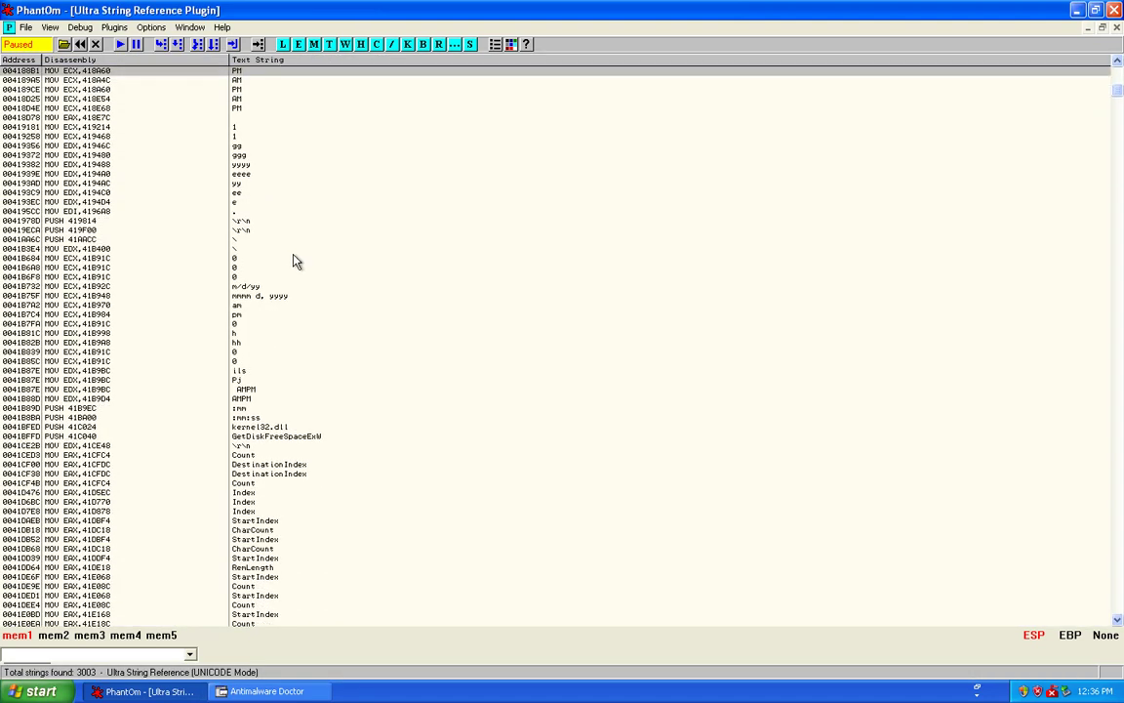
scroll(432, 391, "down", 20)
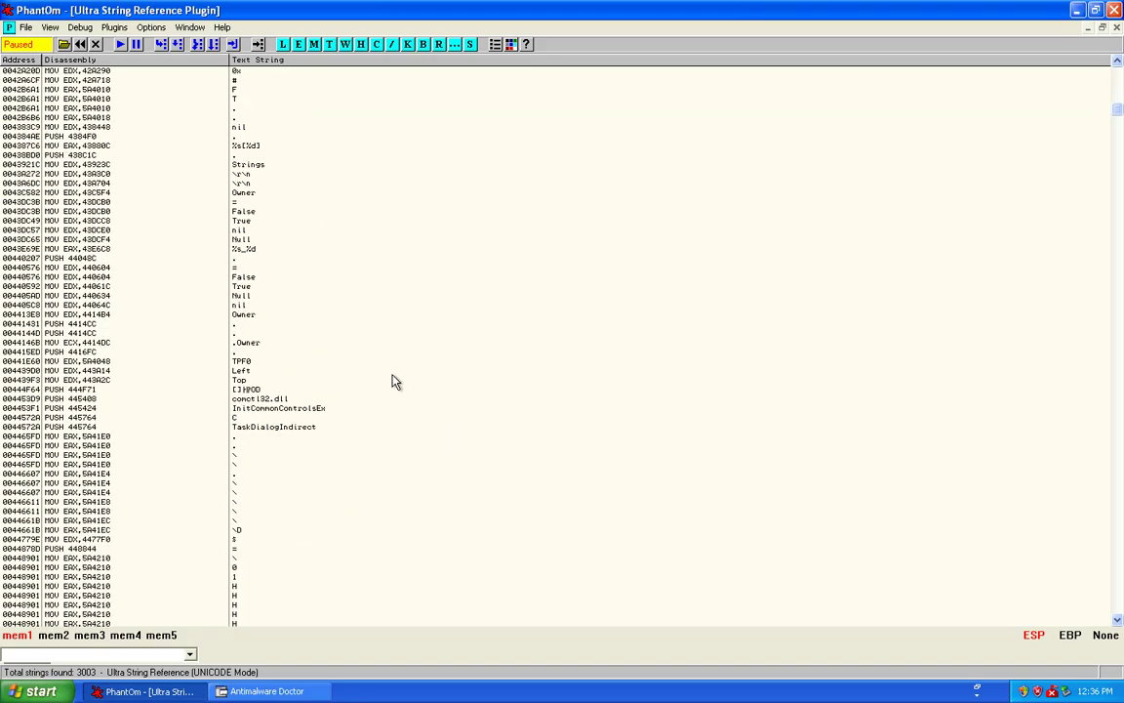
scroll(692, 336, "down", 20)
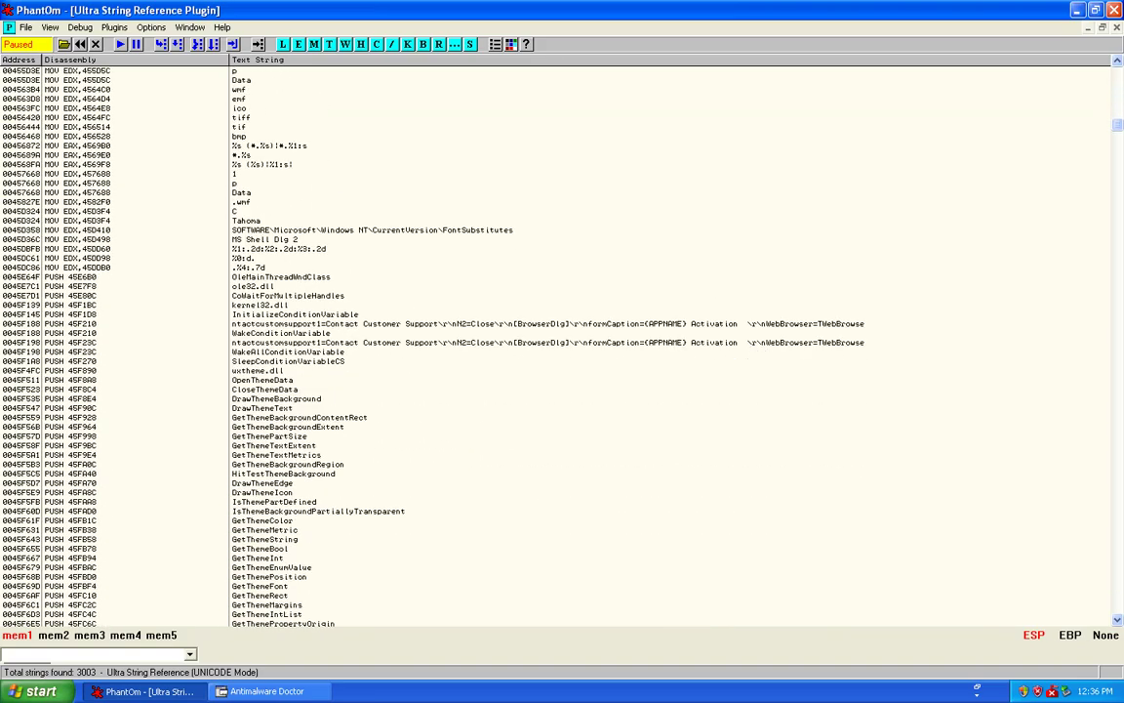
scroll(536, 441, "down", 20)
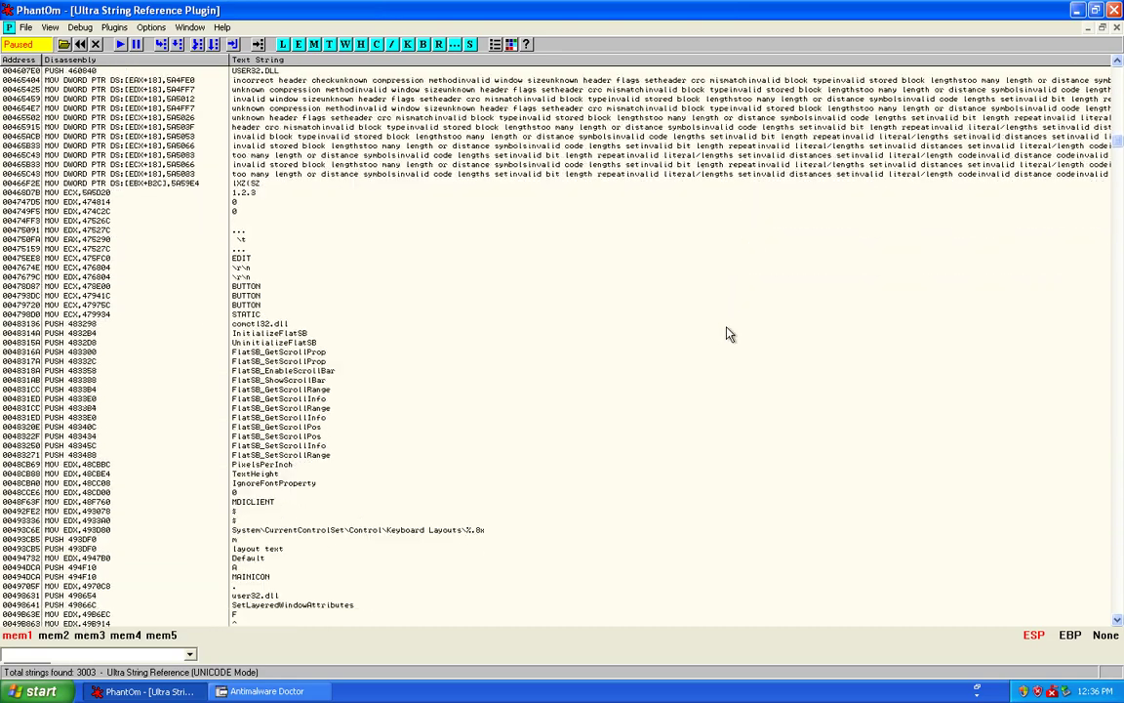
scroll(605, 400, "down", 14)
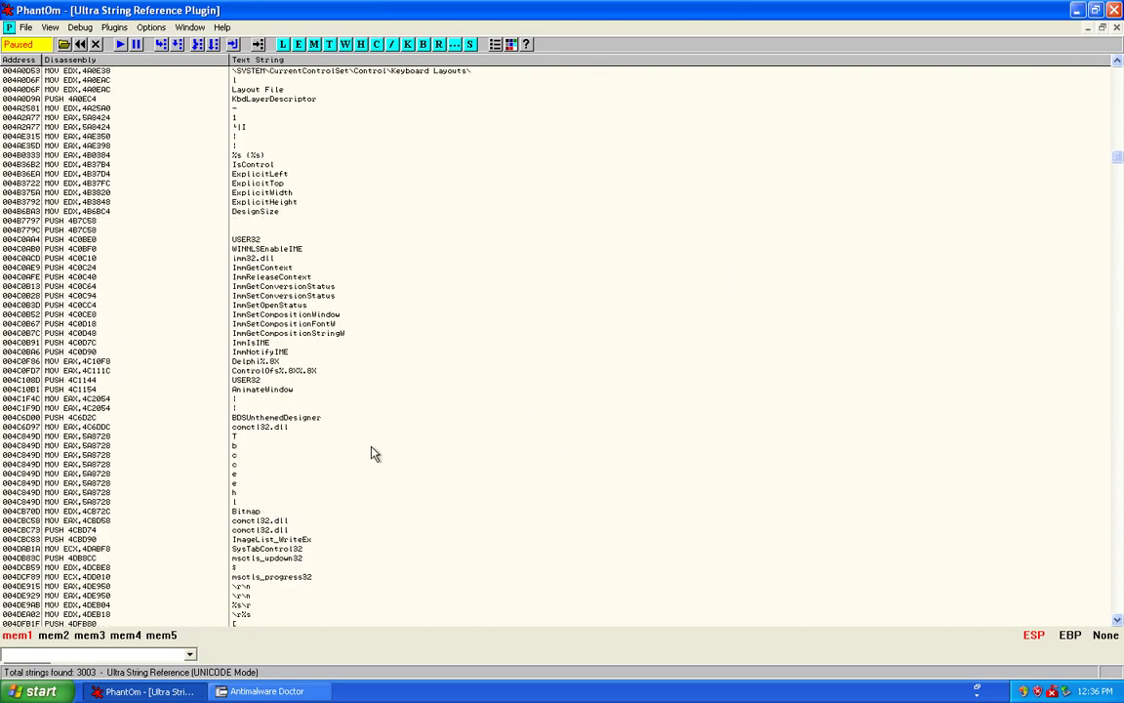
left_click(372, 446)
left_click_drag(1114, 164, 478, 489)
scroll(451, 492, "down", 15)
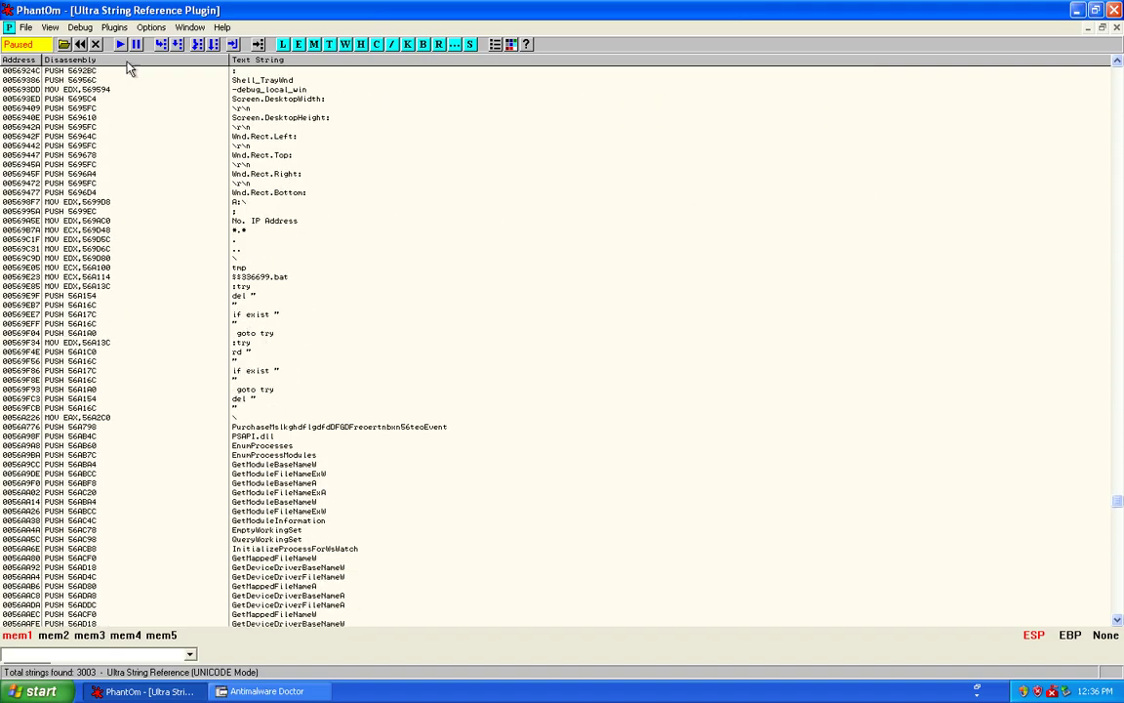
Resume the paused process and select the enemies-names.txt reference at 005743F2 in the string list.
key("F9")
scroll(276, 225, "down", 9)
scroll(466, 422, "down", 20)
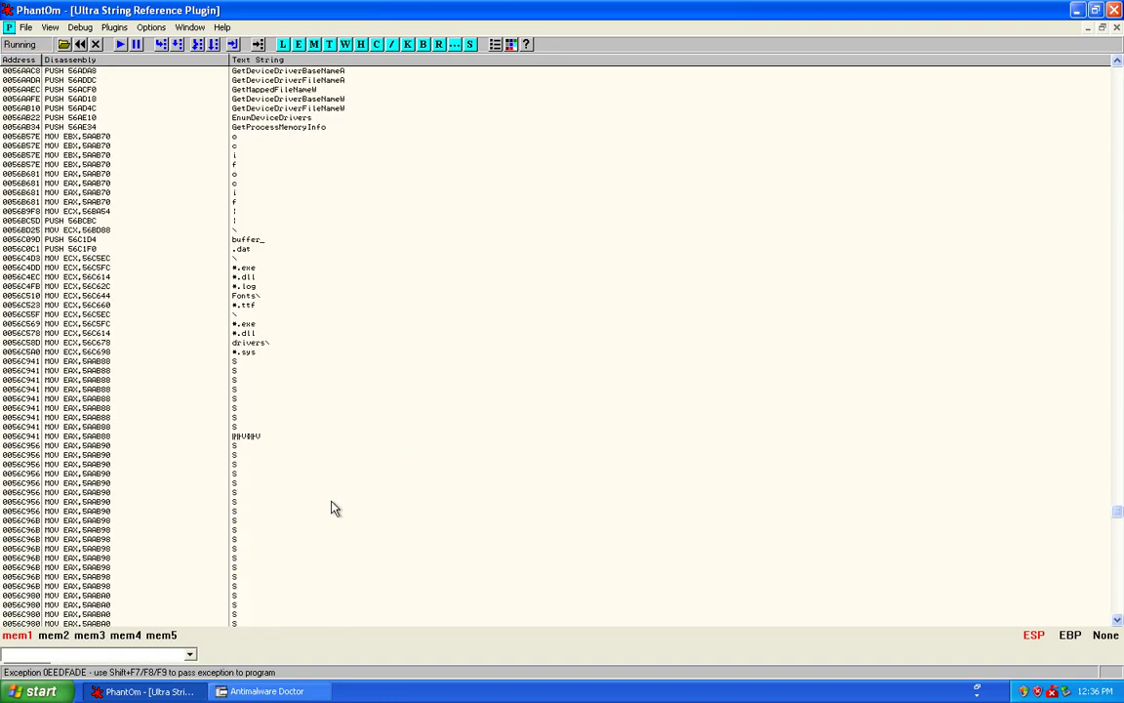
scroll(352, 410, "down", 14)
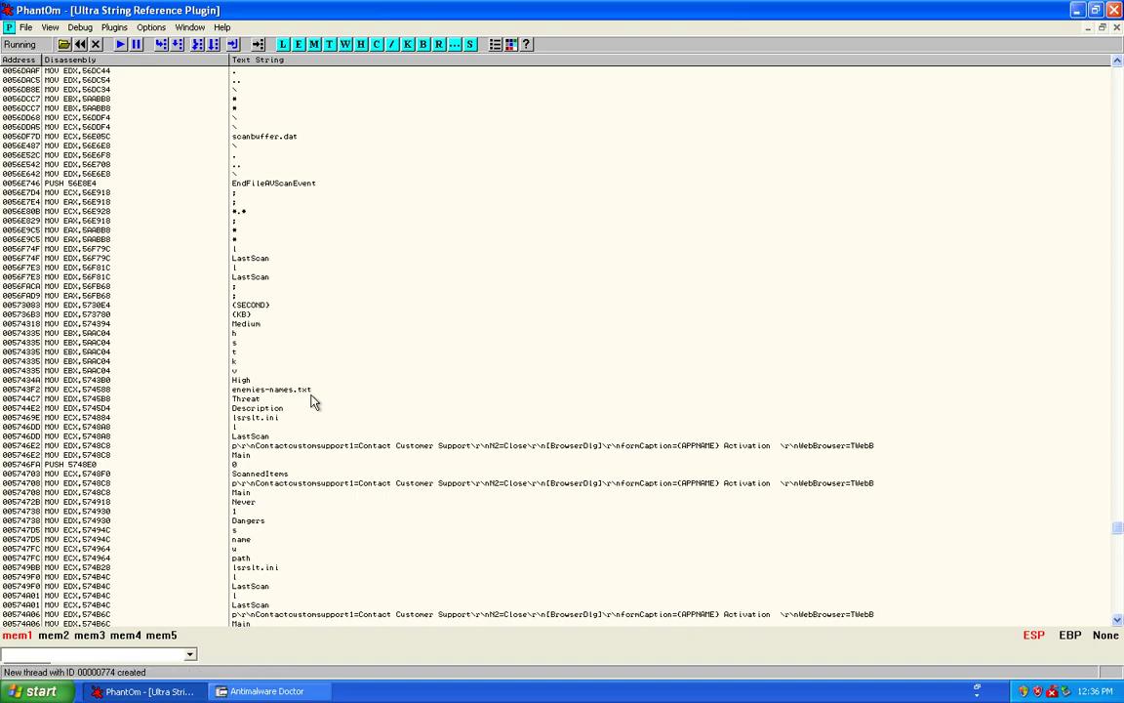
scroll(302, 363, "down", 3)
left_click(249, 295)
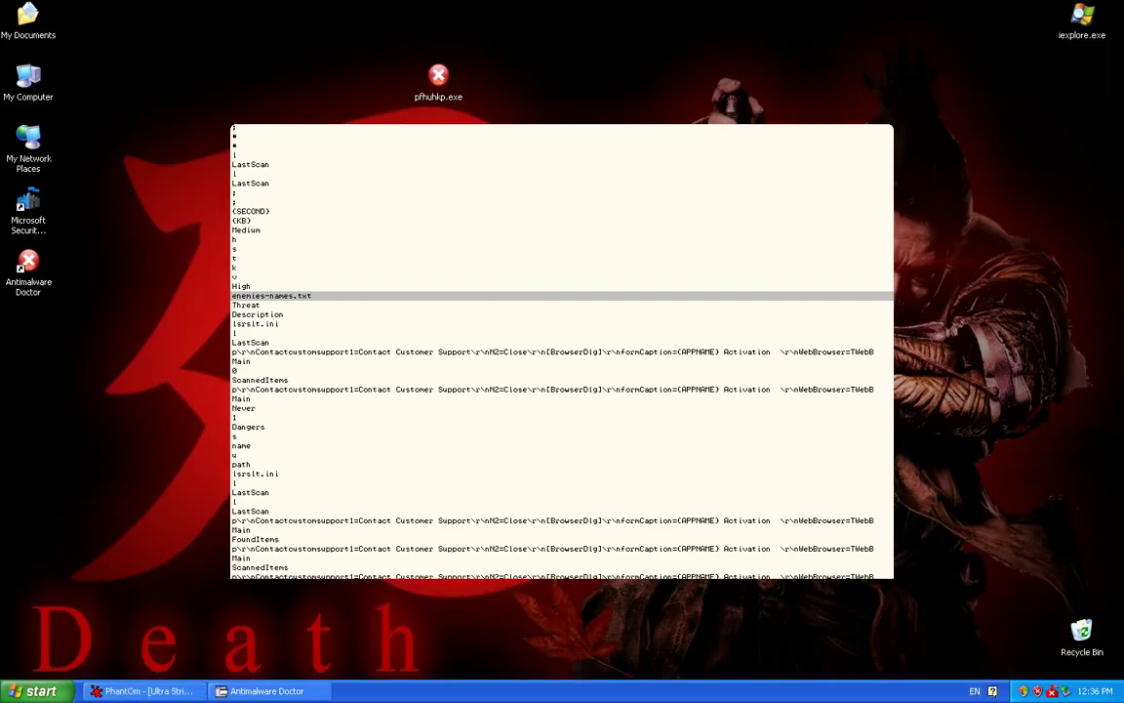
Close the Antimalware Doctor Activation window and stop the running system scan, dismissing the incomplete-scan reminder.
right_click(19, 276)
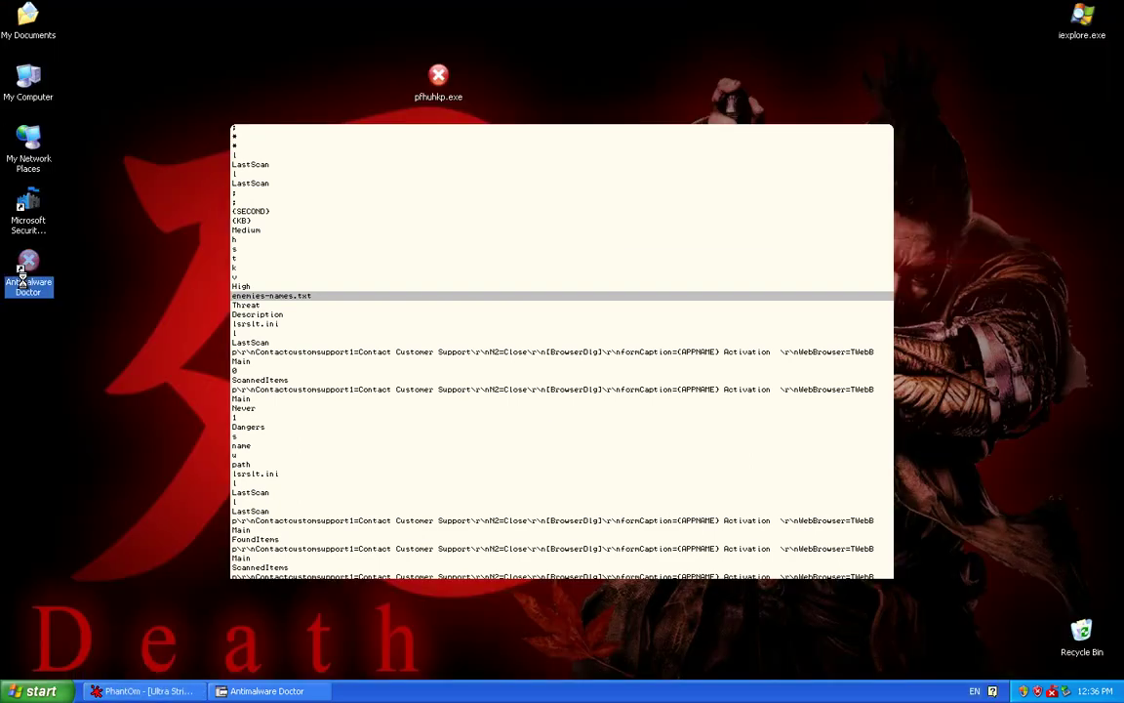
left_click(44, 289)
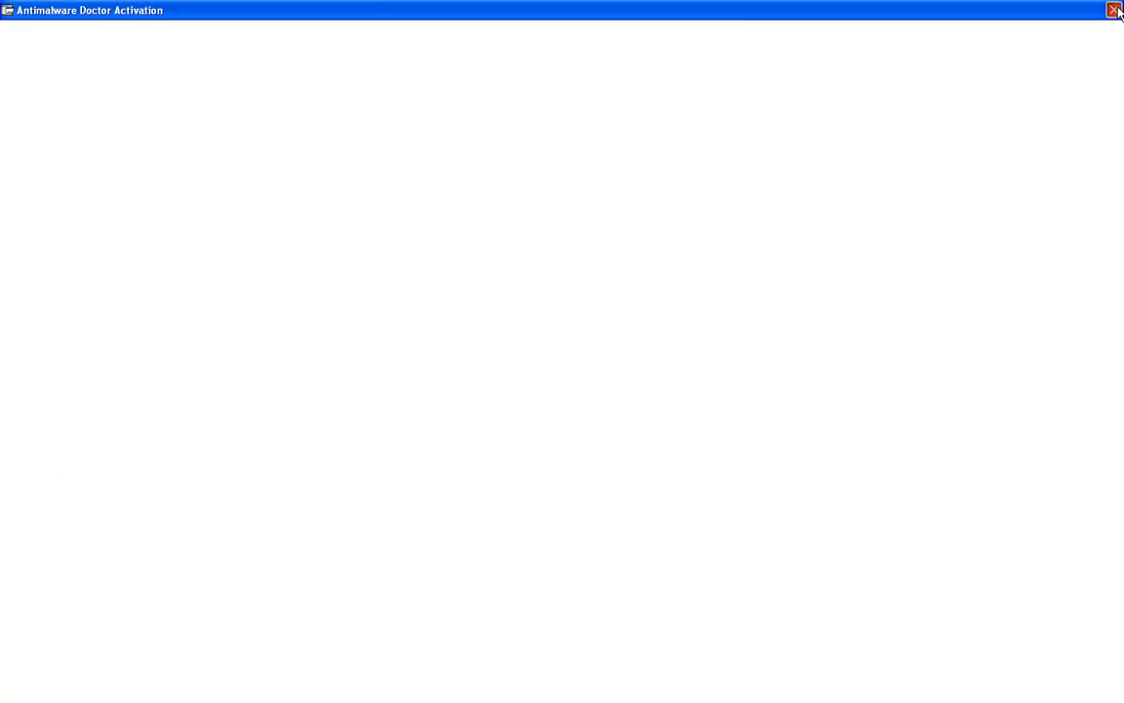
left_click(1114, 10)
right_click(19, 266)
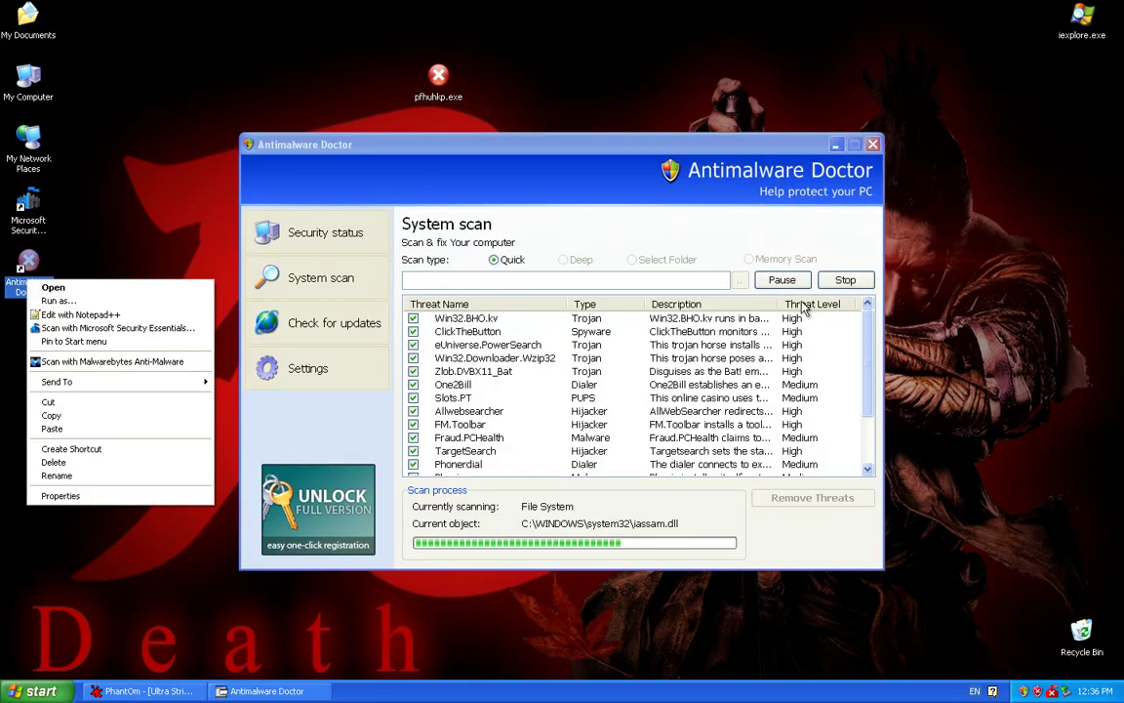
left_click(845, 280)
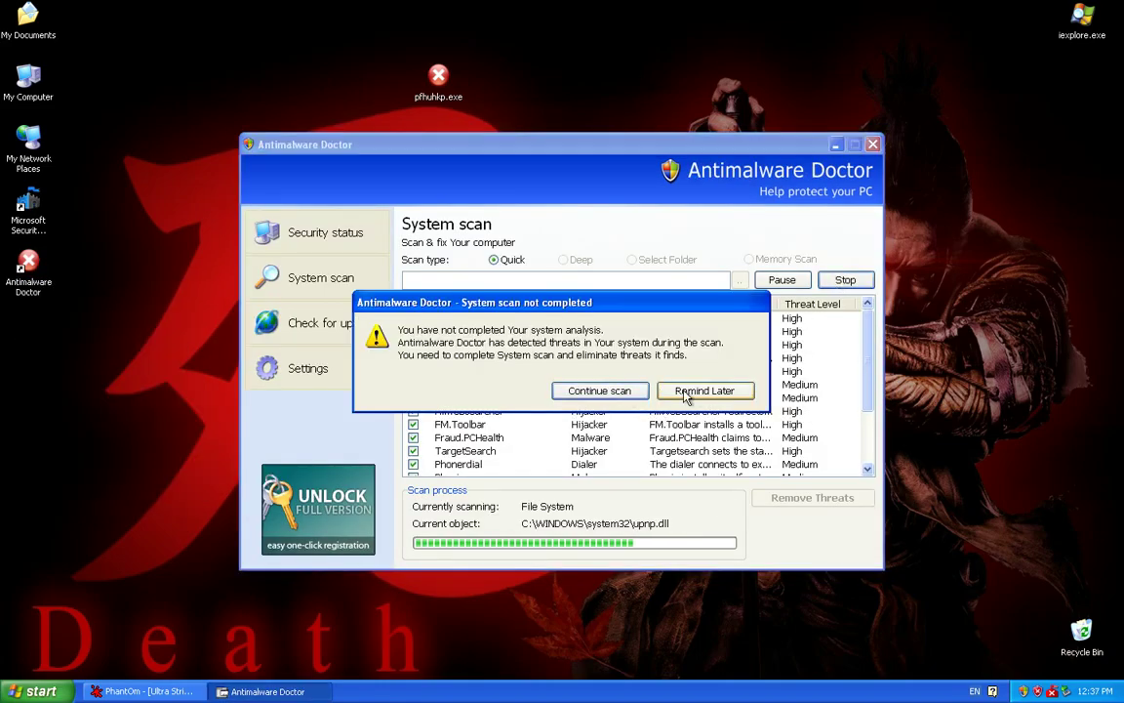
left_click(622, 390)
Open the properties of the Antimalware Doctor desktop shortcut and find its target in the install folder.
left_click(28, 269)
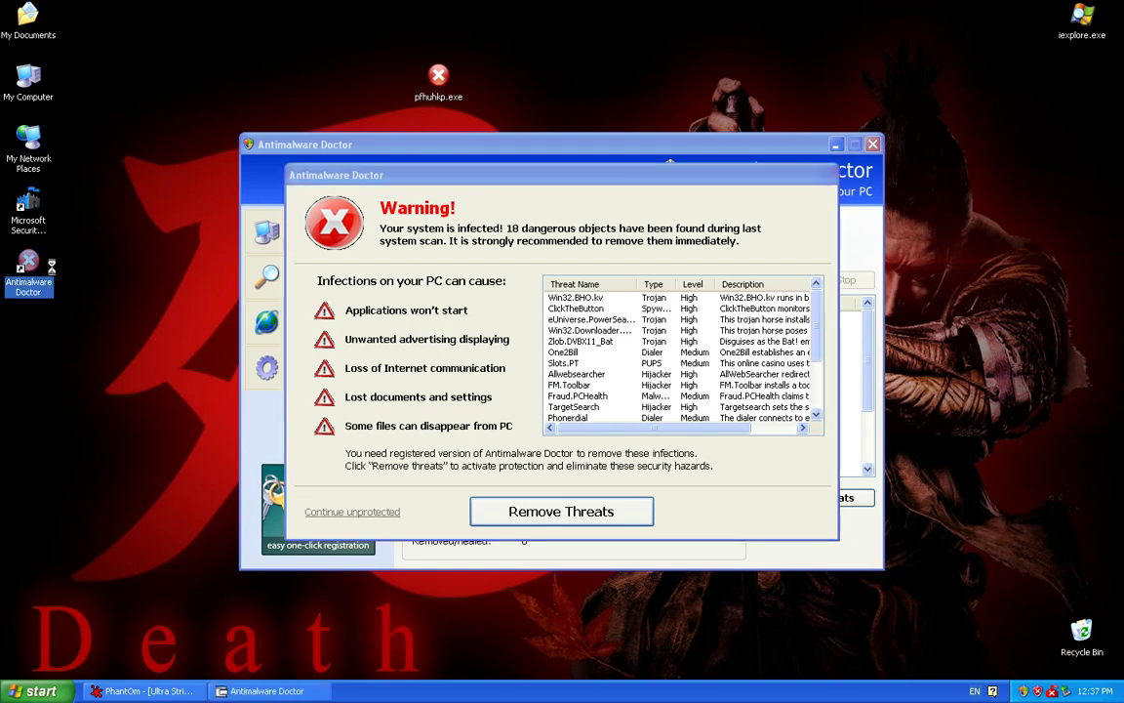
right_click(62, 263)
right_click(40, 264)
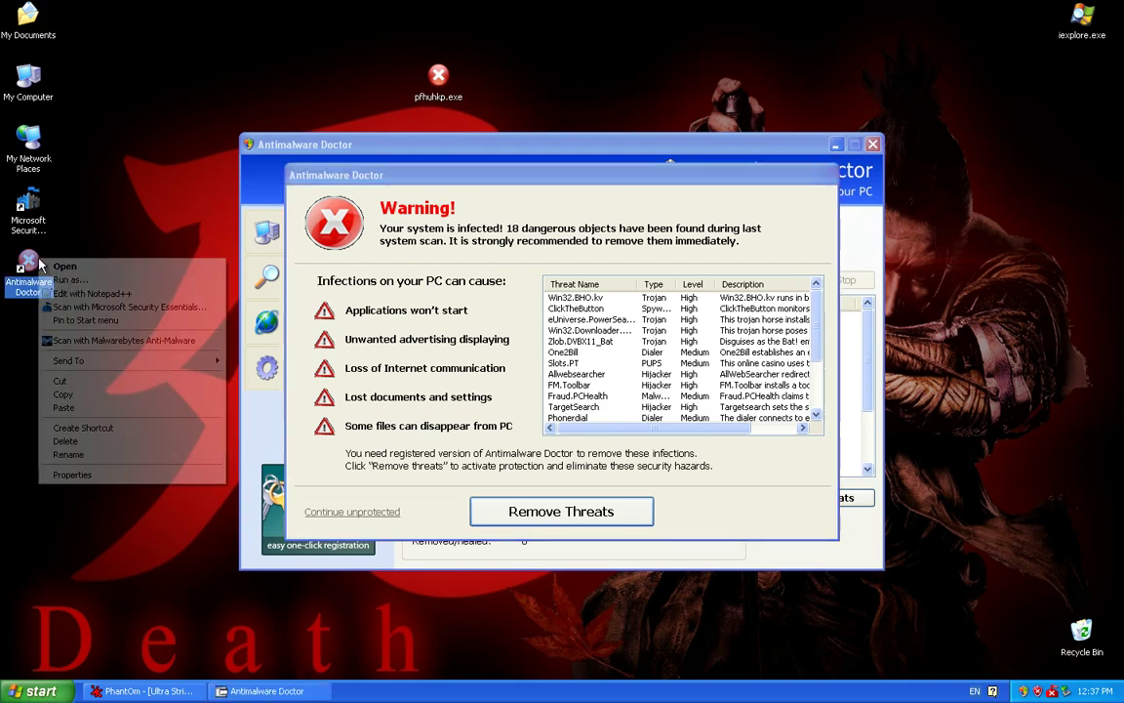
left_click(97, 475)
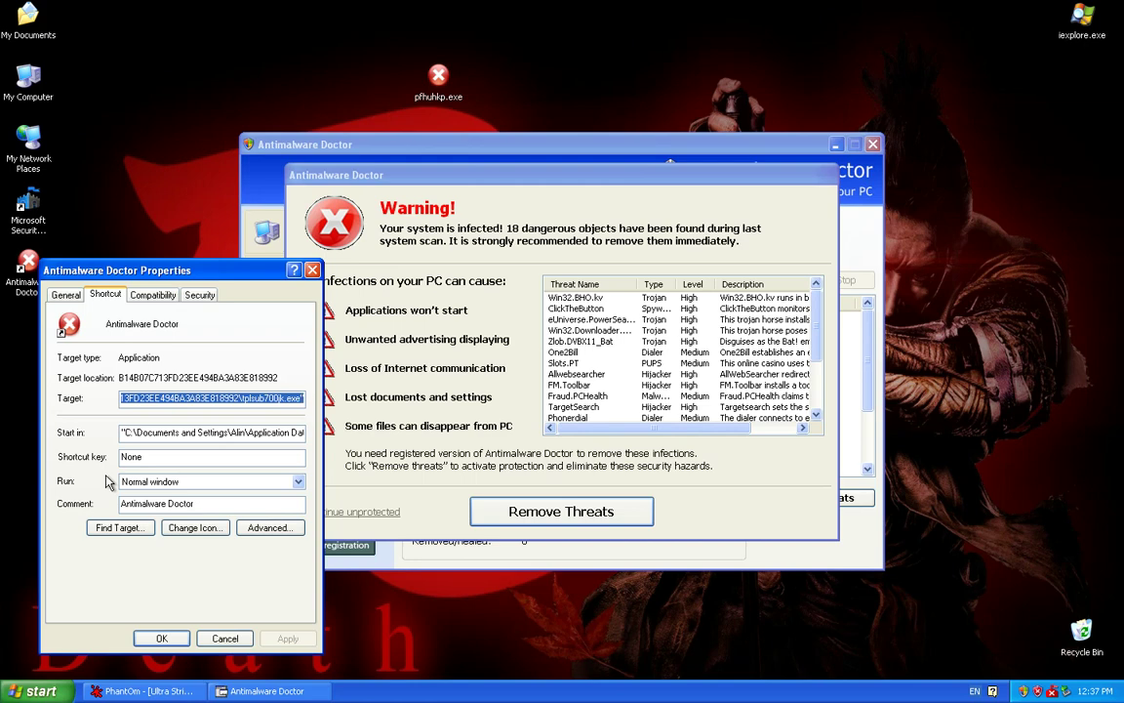
left_click(119, 528)
left_click(229, 605)
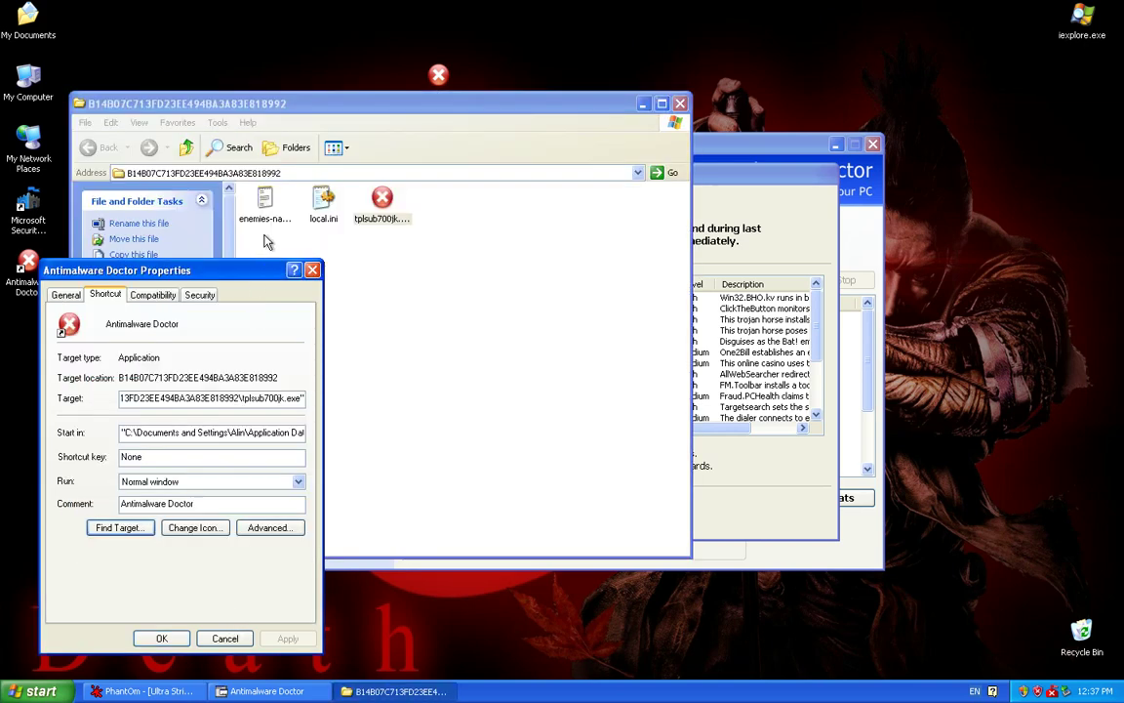
Open enemies-names.txt from the install folder, review its threat entries, and move its window clear of the folder.
double_click(263, 205)
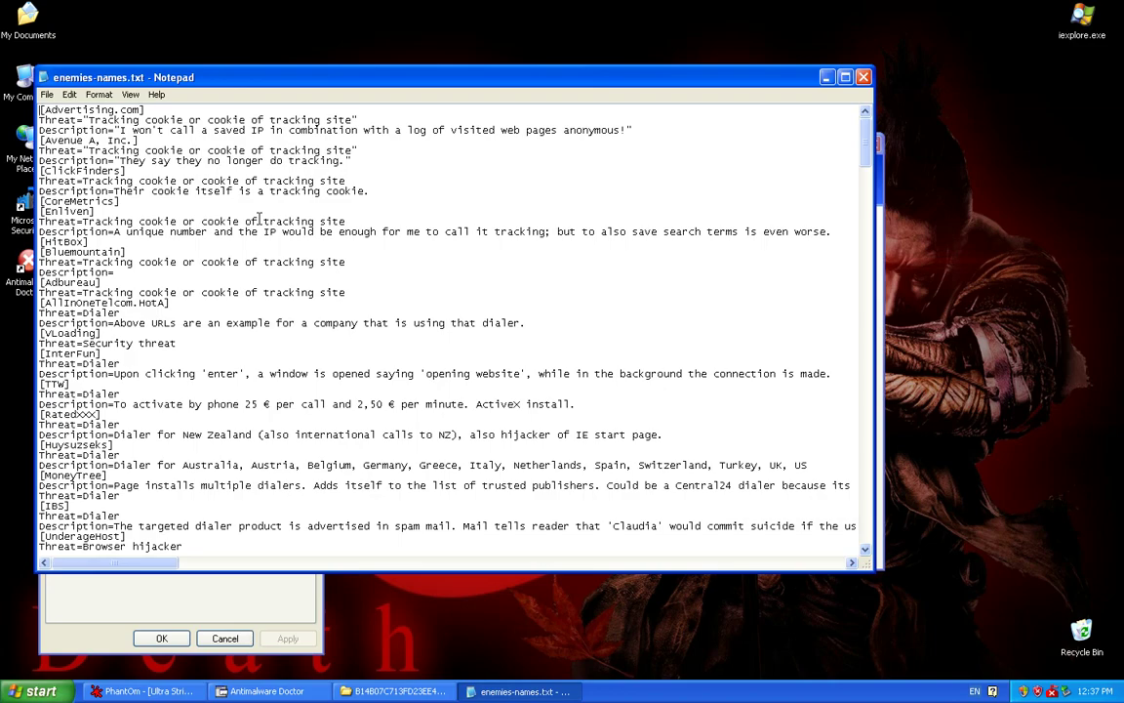
scroll(260, 217, "down", 14)
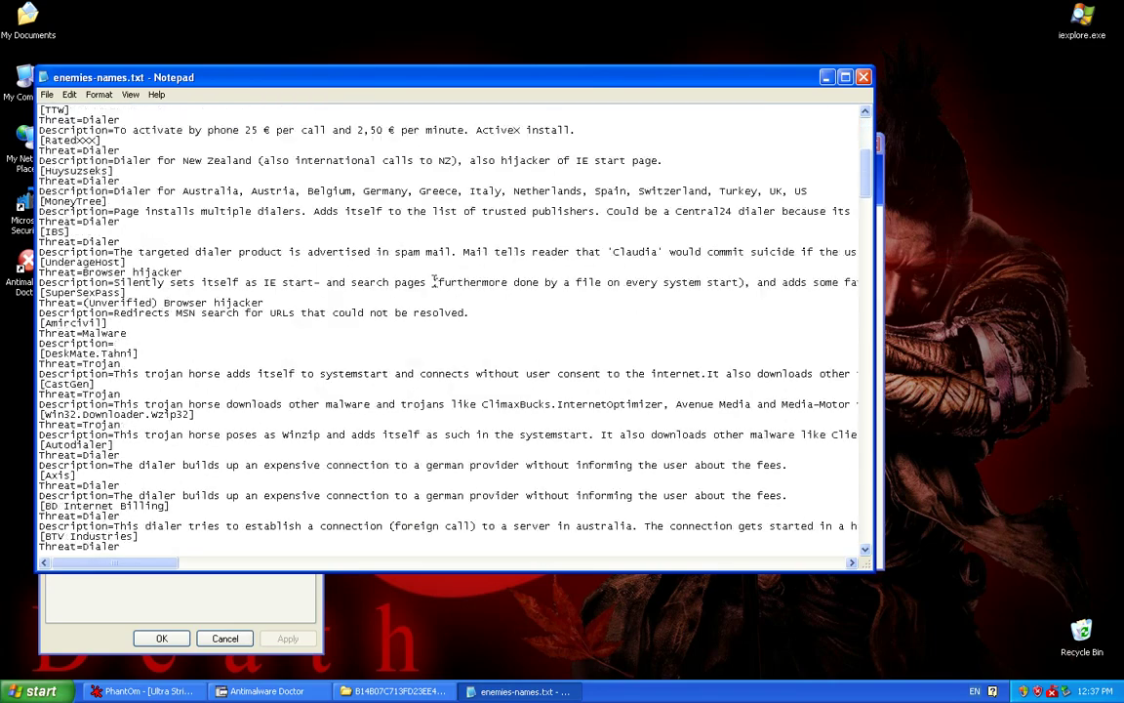
left_click_drag(870, 208, 911, 120)
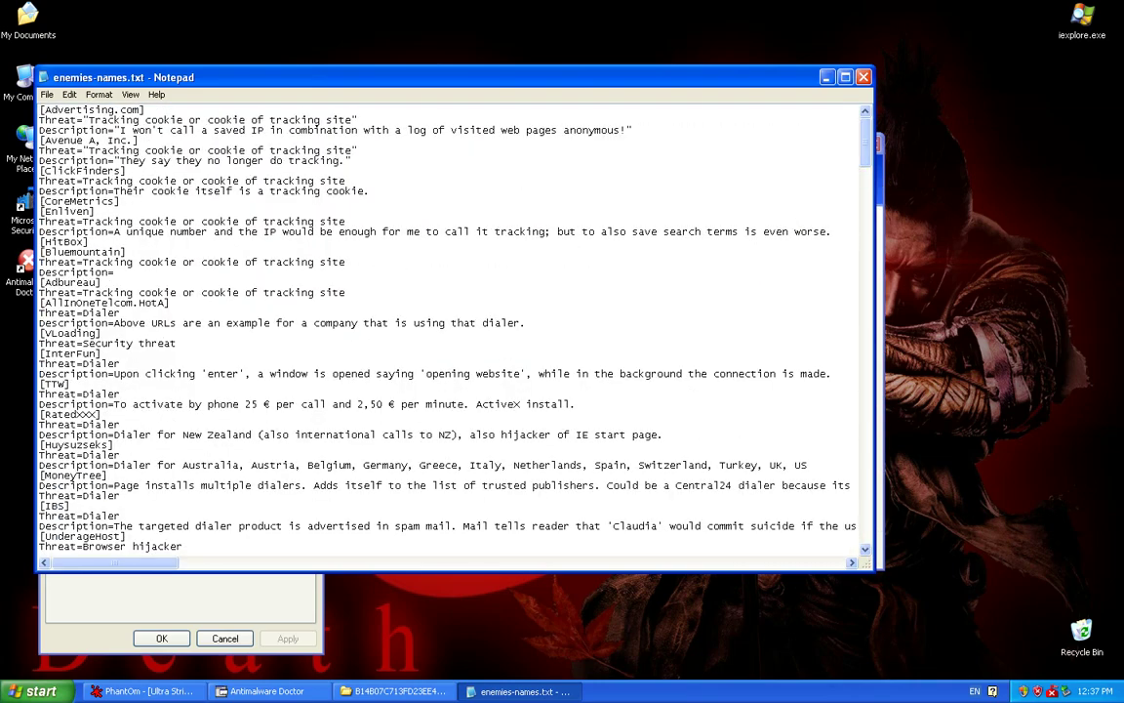
left_click_drag(326, 68, 687, 49)
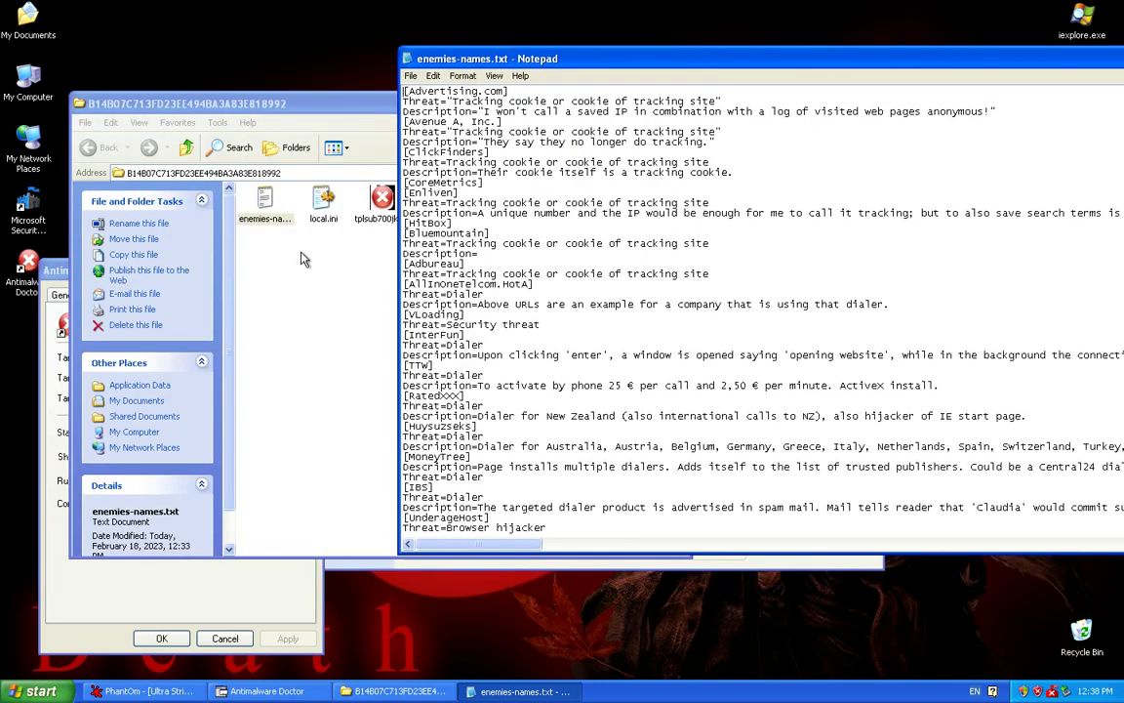
Open local.ini from the install folder and read through its interface text sections, including RegistrationWindow and ThankYouPage.
left_click(270, 226)
double_click(323, 203)
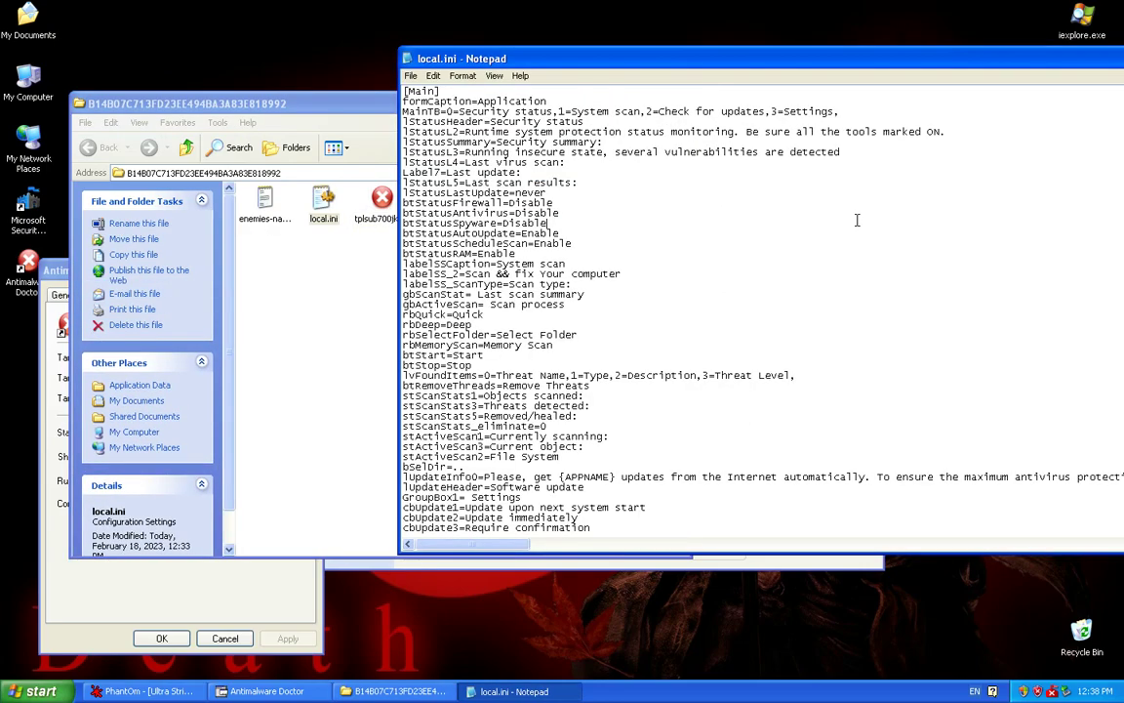
scroll(826, 282, "down", 20)
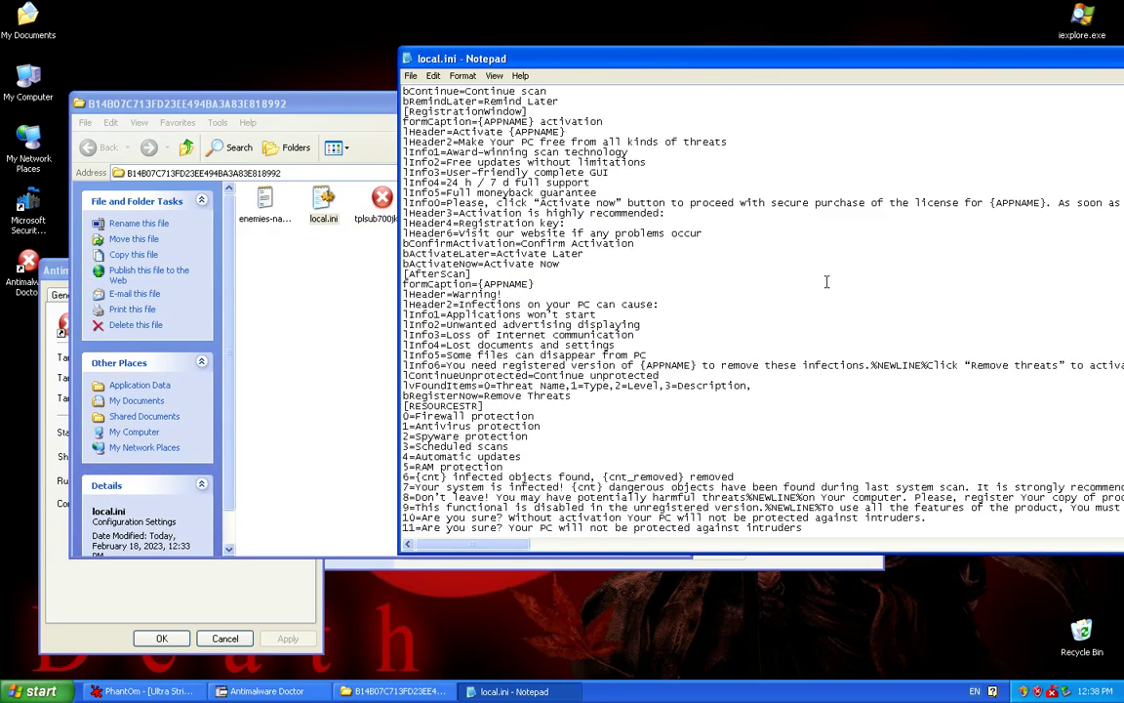
scroll(742, 322, "down", 20)
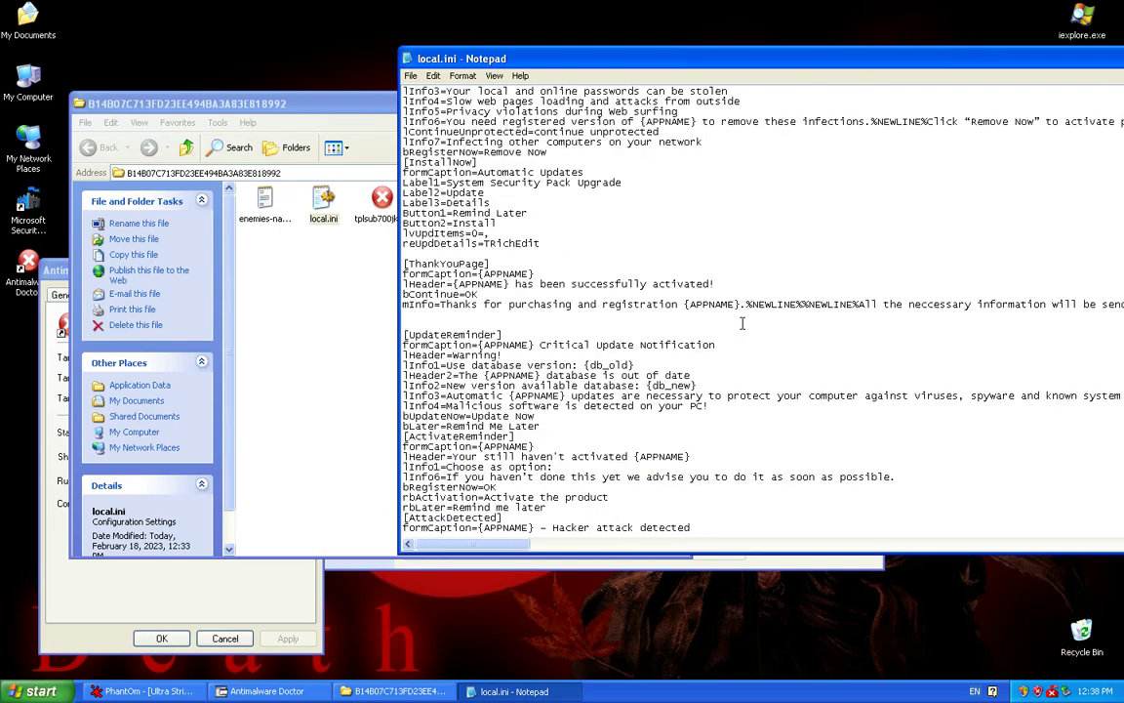
scroll(742, 324, "up", 4)
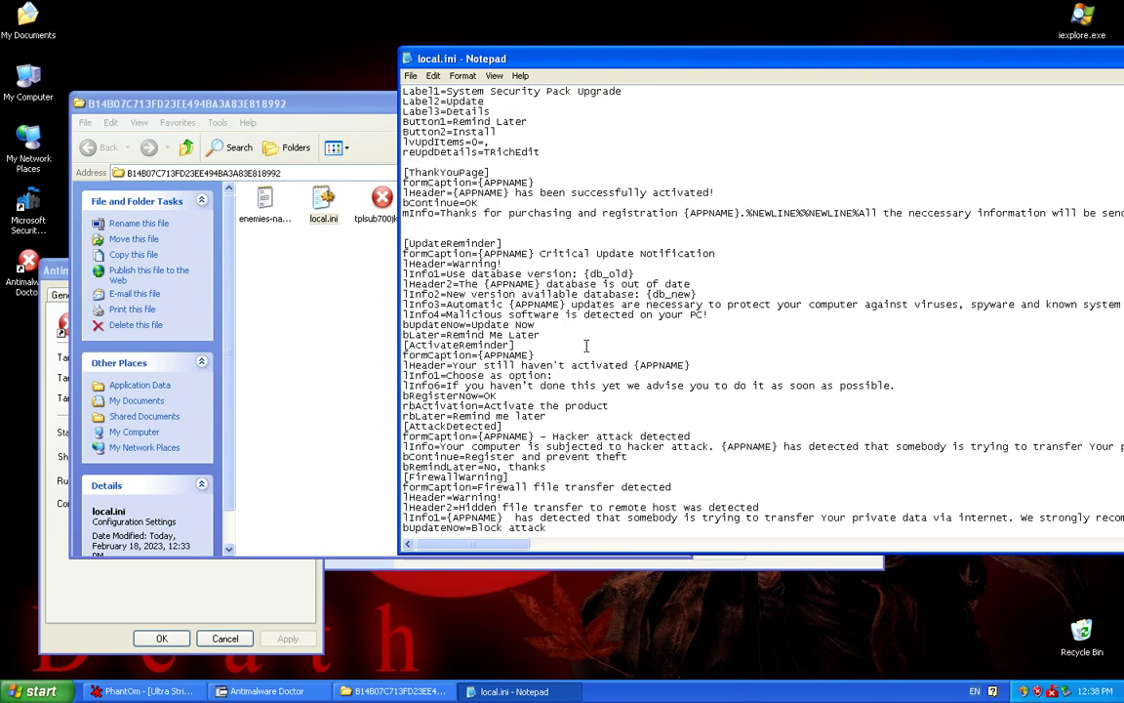
left_click_drag(468, 553, 878, 342)
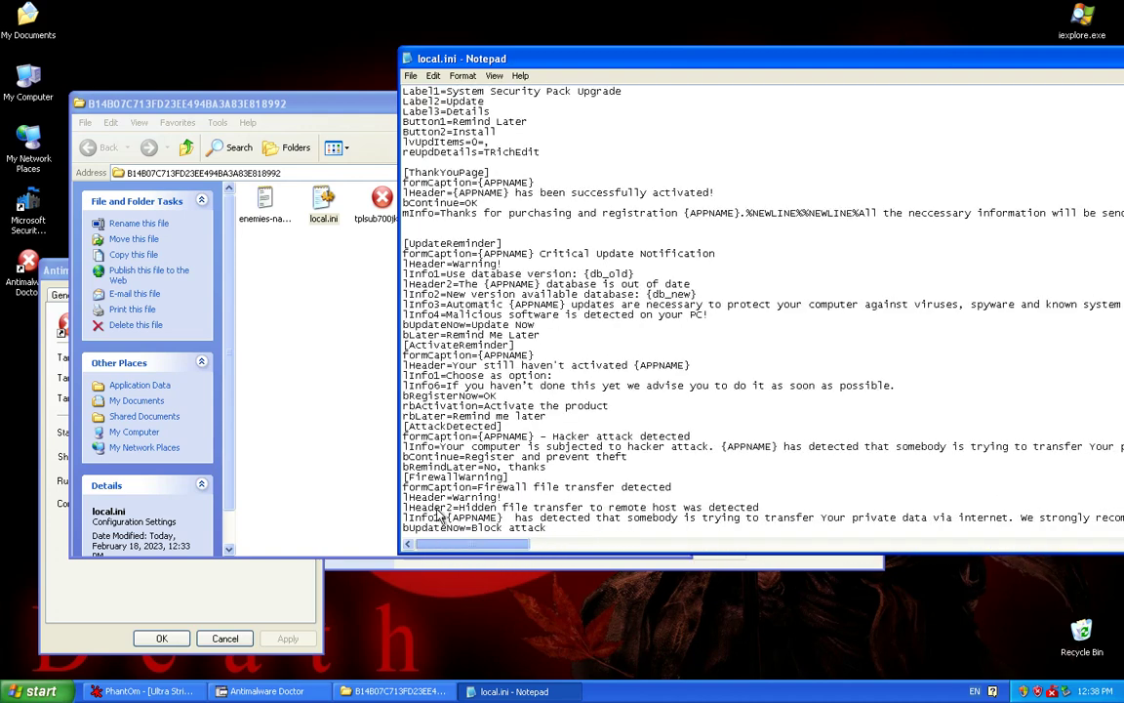
scroll(781, 342, "down", 15)
Close the install folder, the local.ini file and the shortcut's properties.
left_click(274, 330)
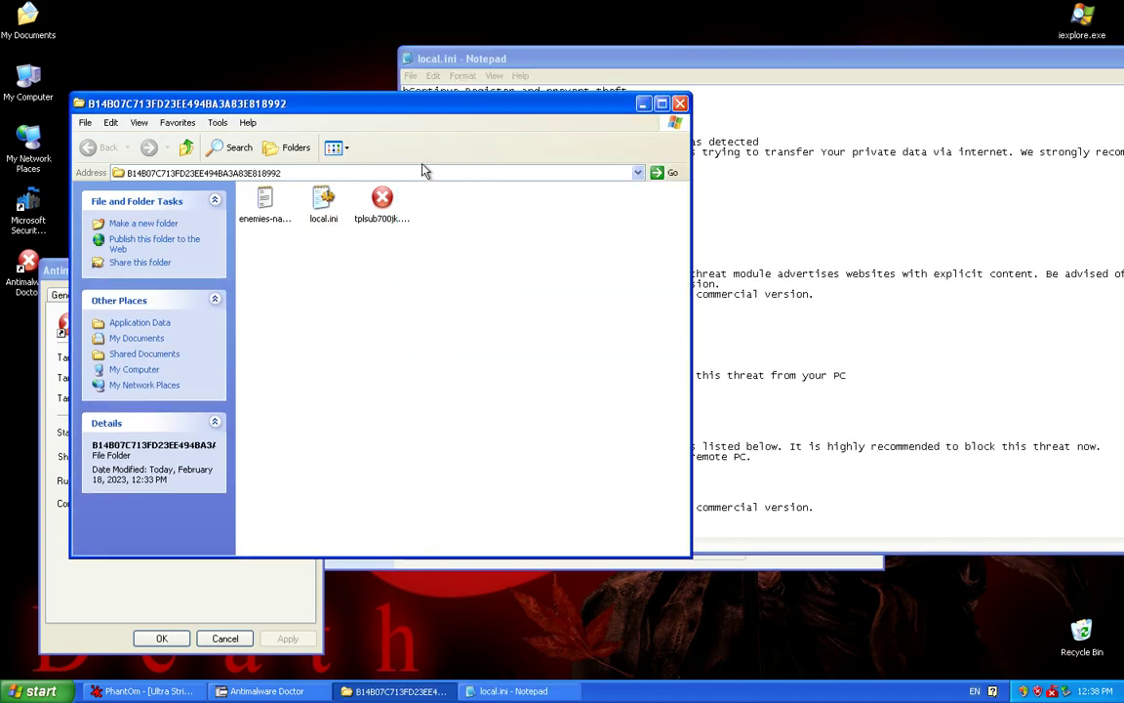
left_click(680, 103)
left_click_drag(673, 59, 259, 93)
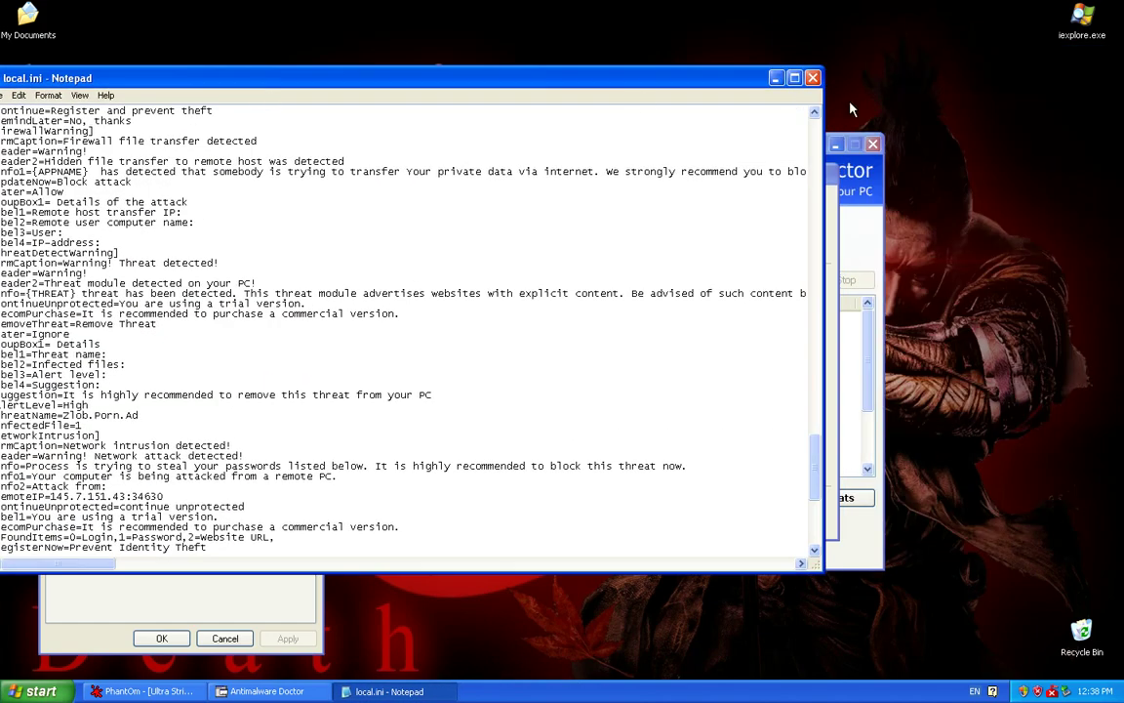
left_click(813, 77)
left_click(308, 259)
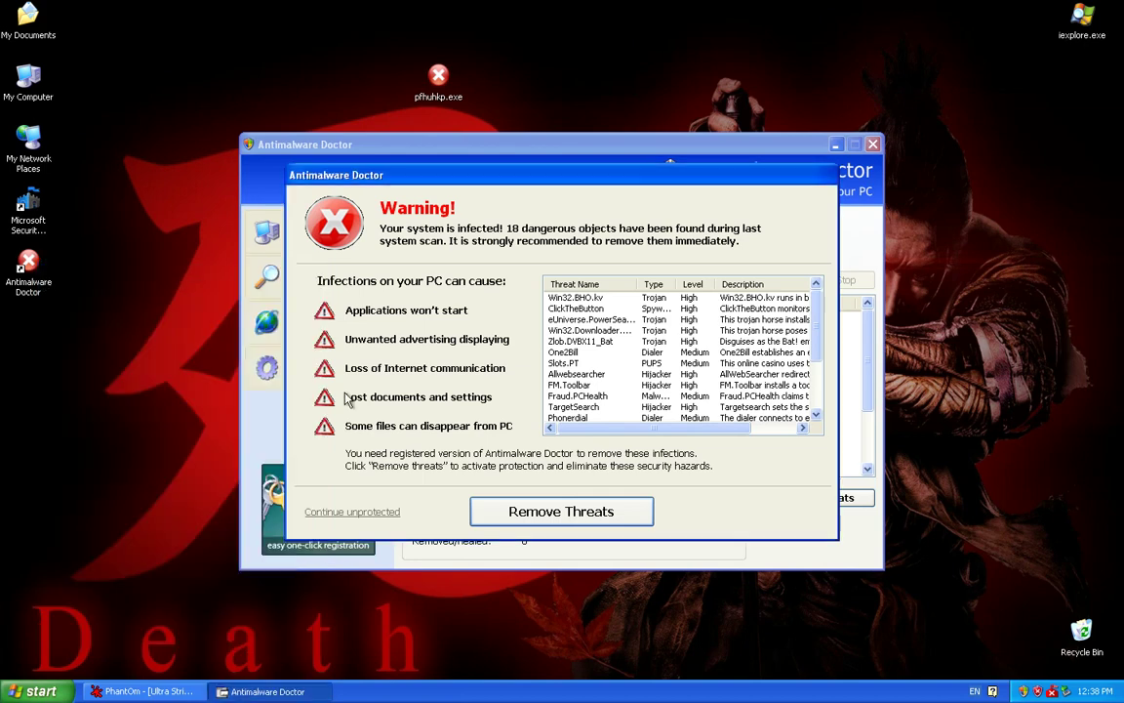
Dismiss the infection warning by continuing unprotected and postponing activation, and switch back to the PhantOm debugger.
left_click(379, 517)
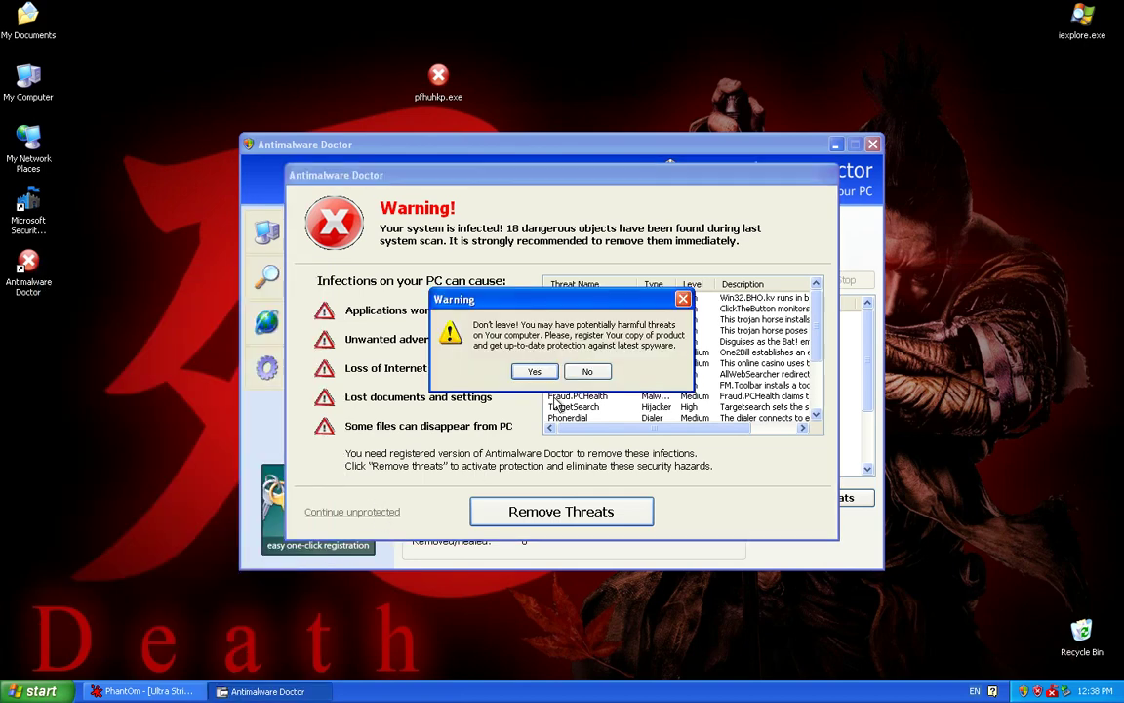
left_click(527, 371)
left_click(670, 420)
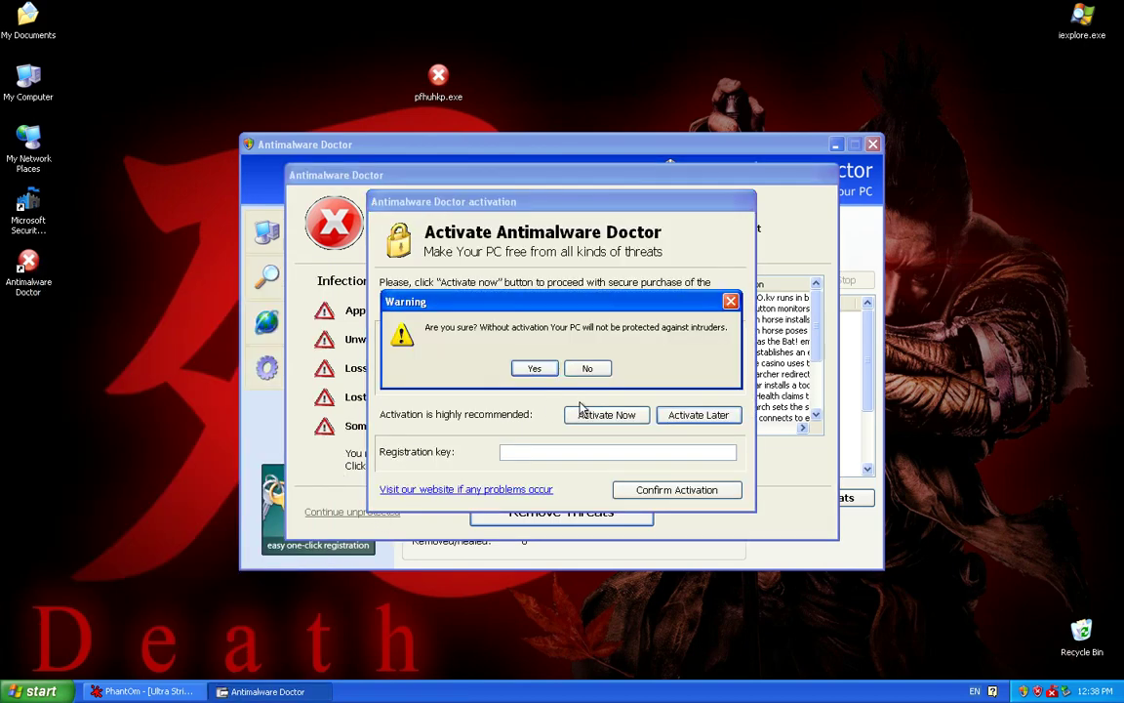
left_click(528, 367)
left_click(321, 242)
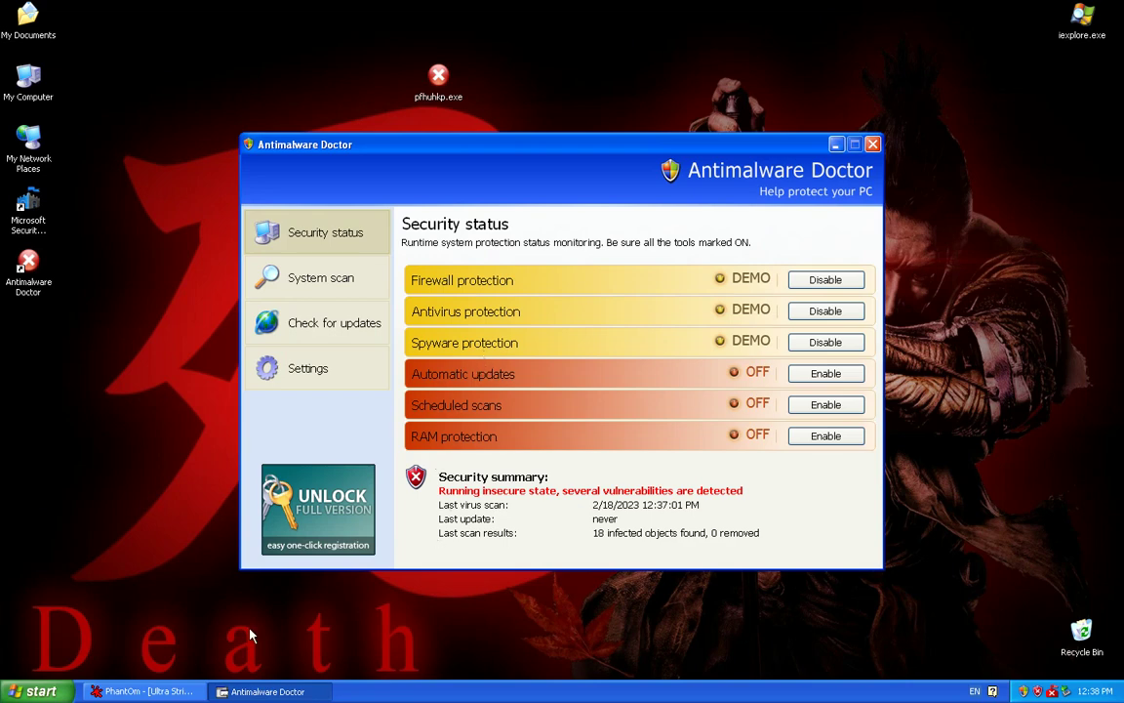
left_click(189, 691)
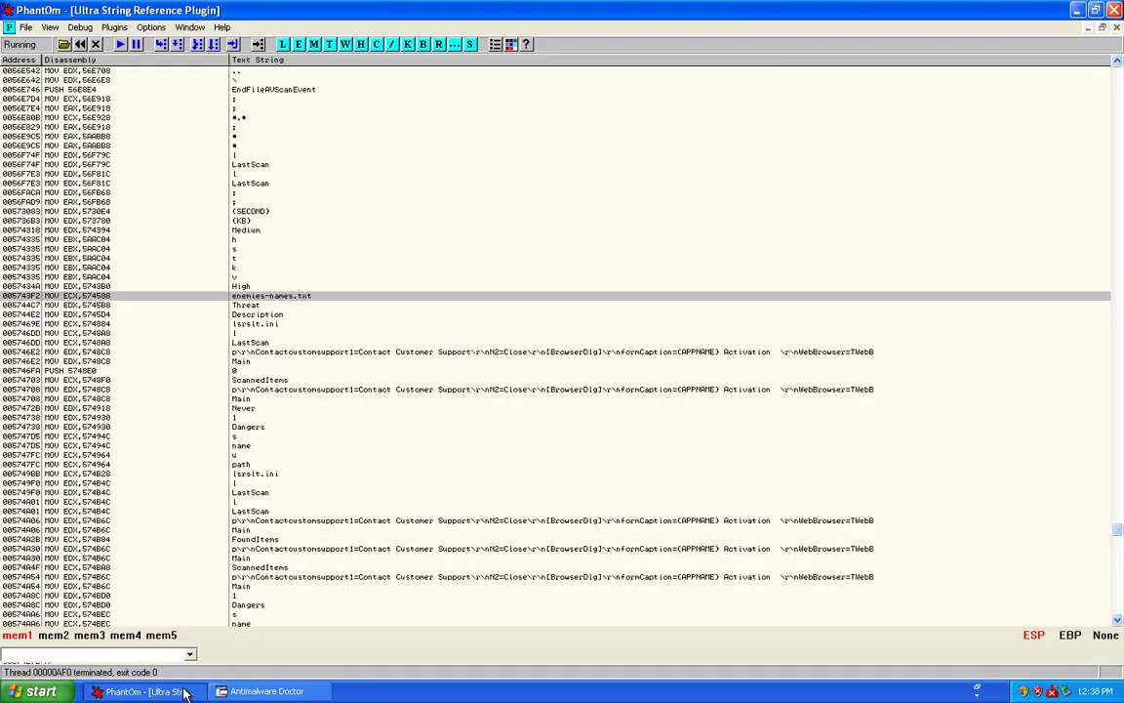
Review the remaining string references down to the hyphenated key-like string near the end and open its location in the disassembly.
scroll(260, 437, "down", 20)
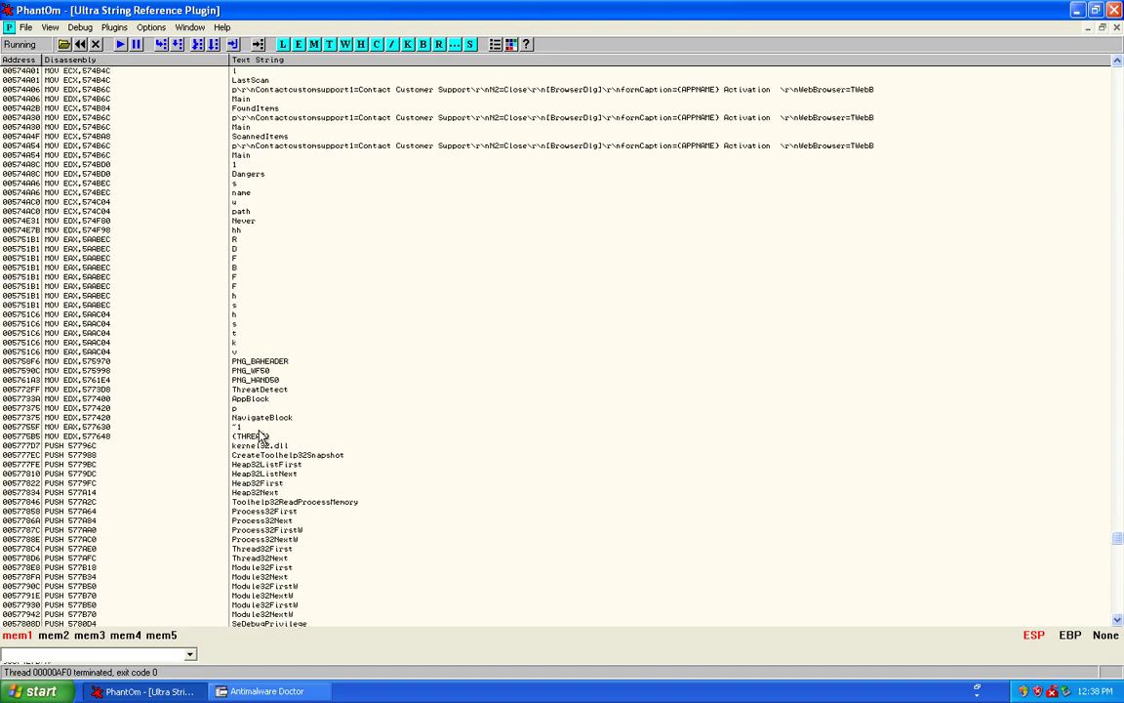
scroll(260, 436, "down", 14)
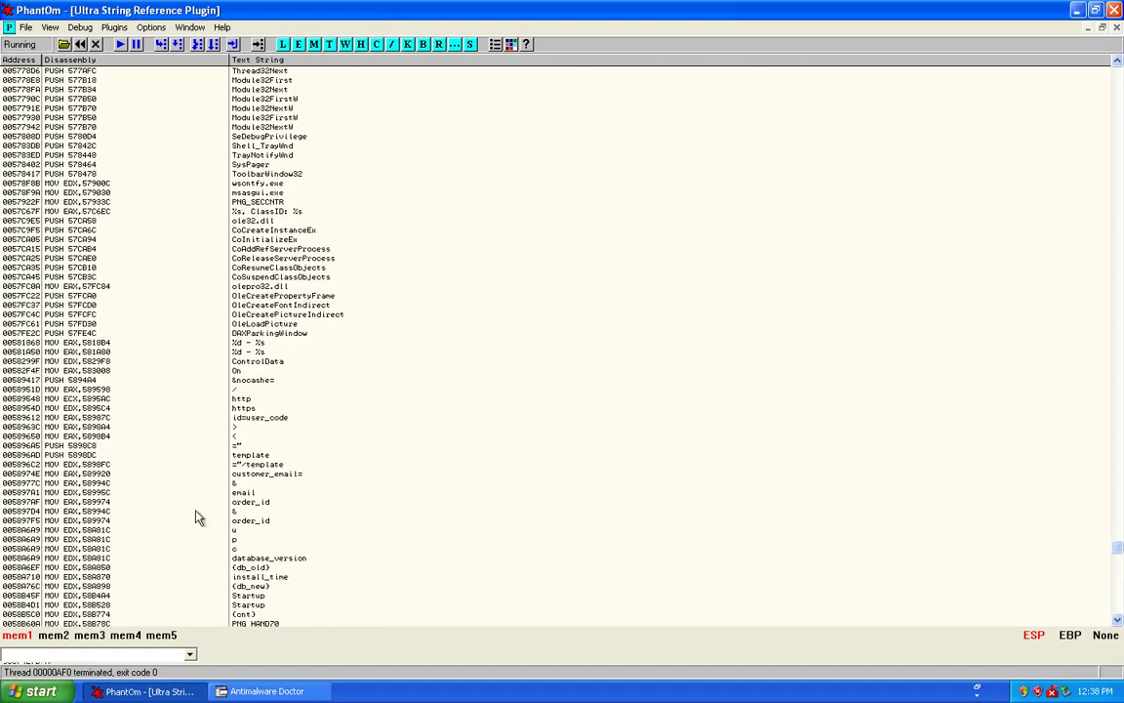
scroll(498, 533, "down", 16)
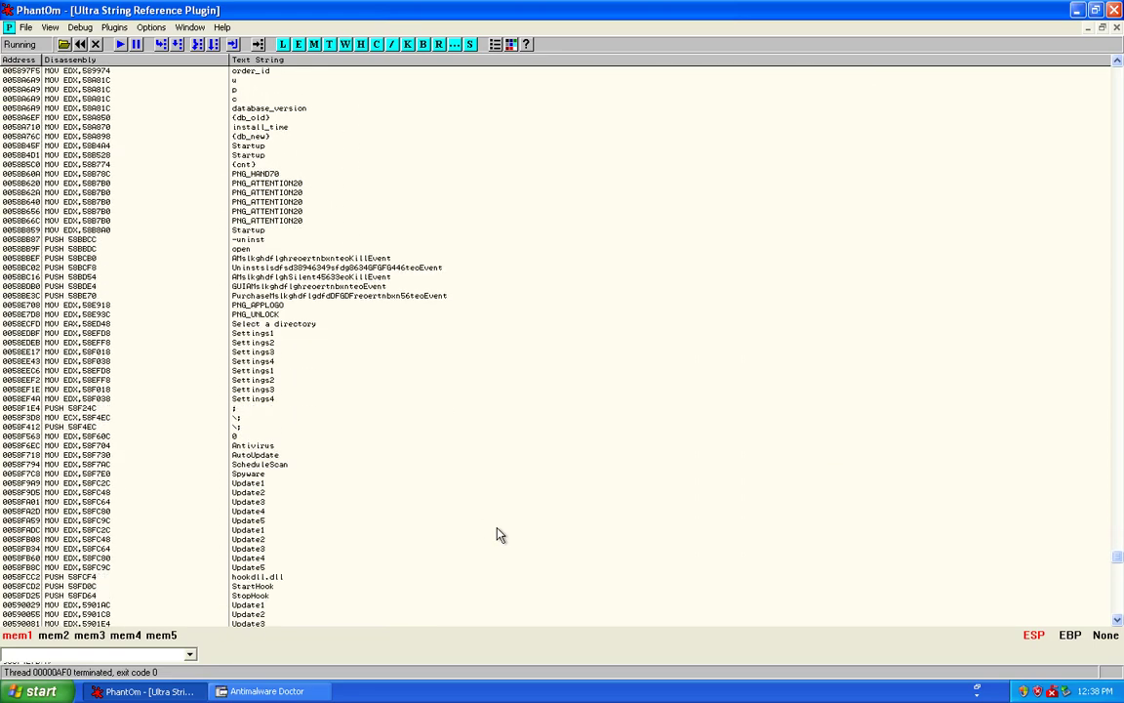
scroll(498, 532, "down", 15)
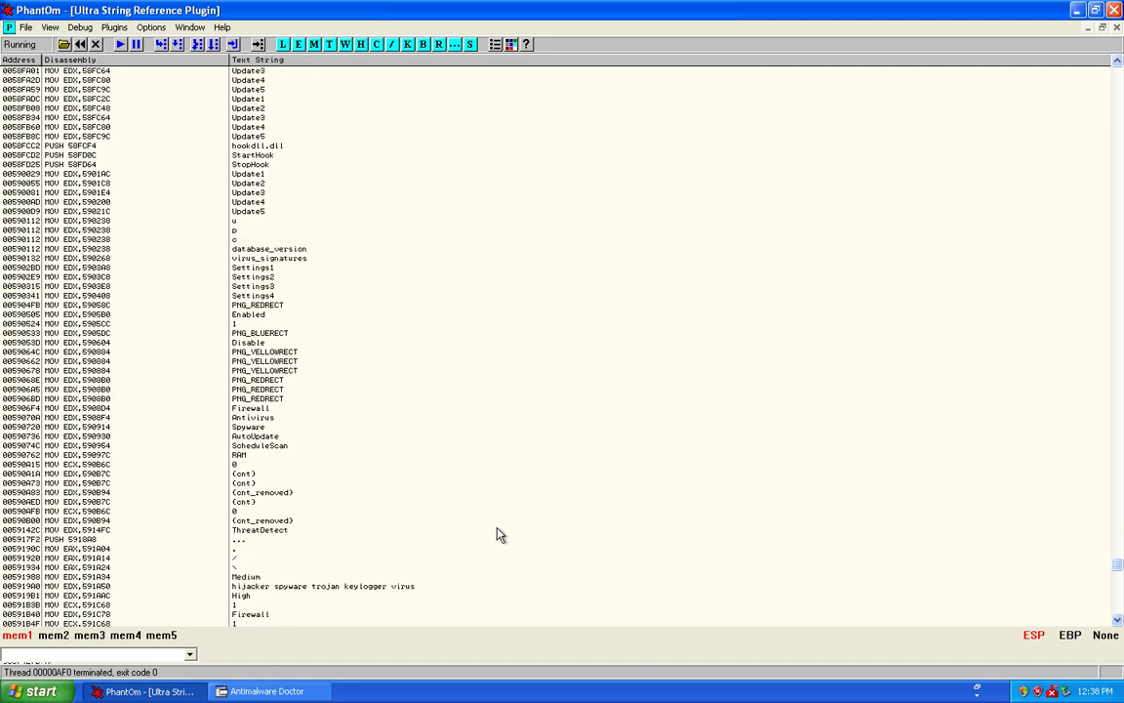
scroll(497, 533, "down", 16)
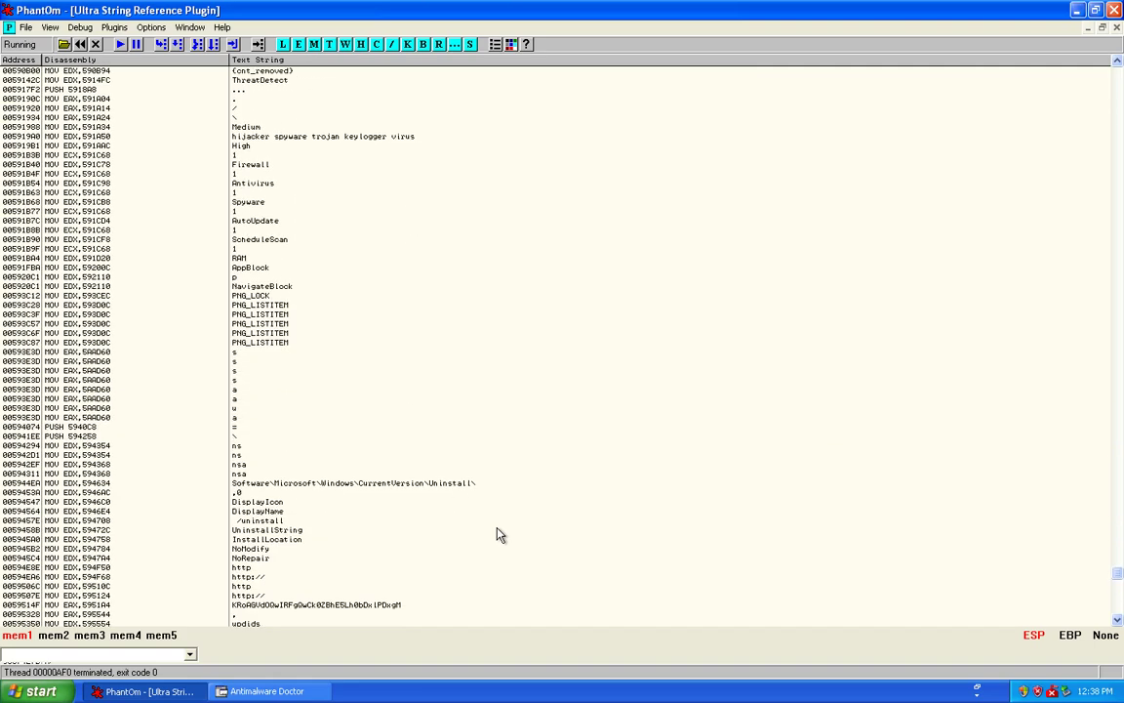
scroll(498, 533, "down", 13)
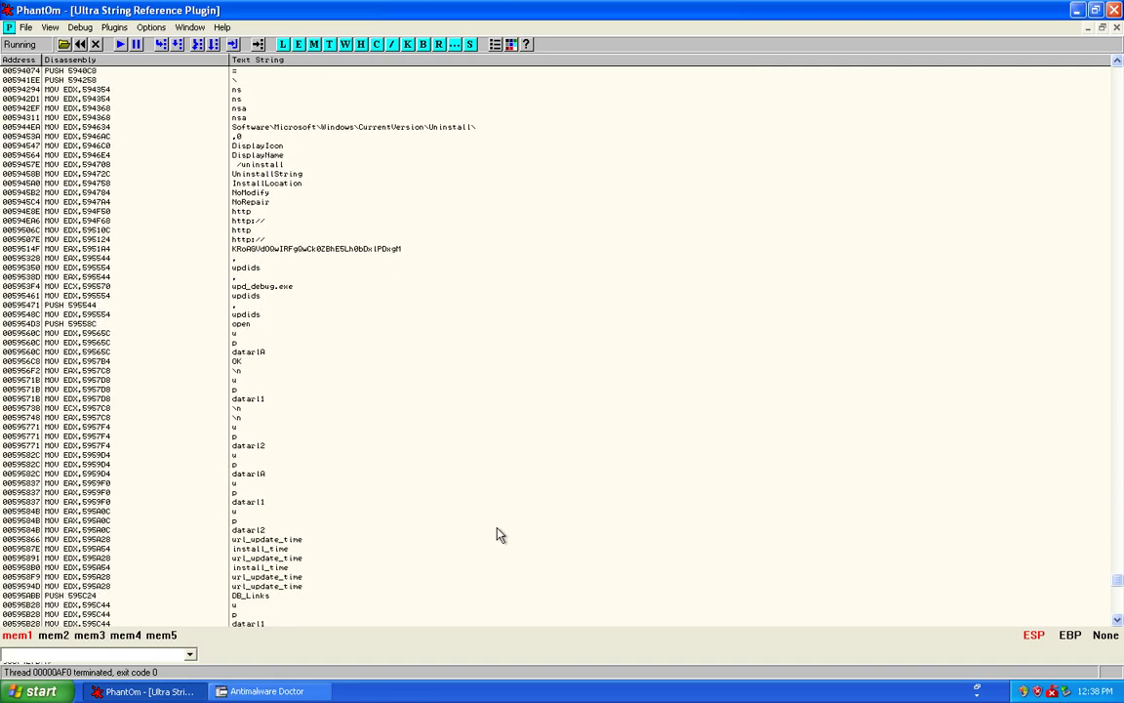
scroll(498, 533, "down", 15)
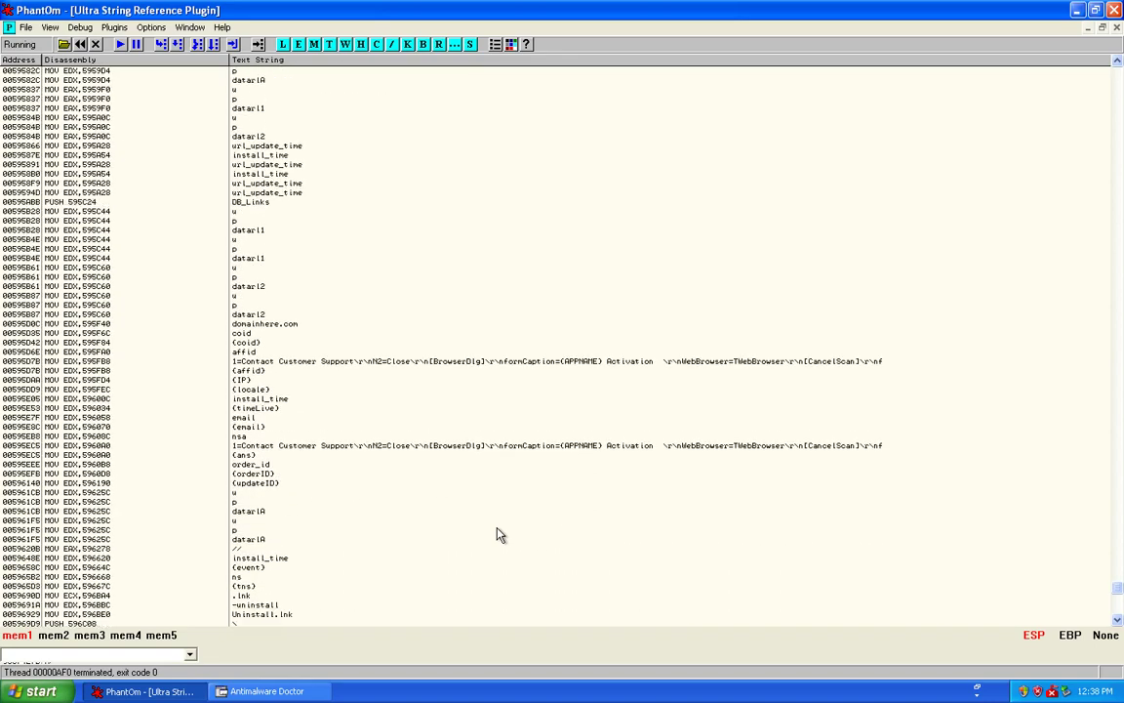
scroll(498, 533, "down", 13)
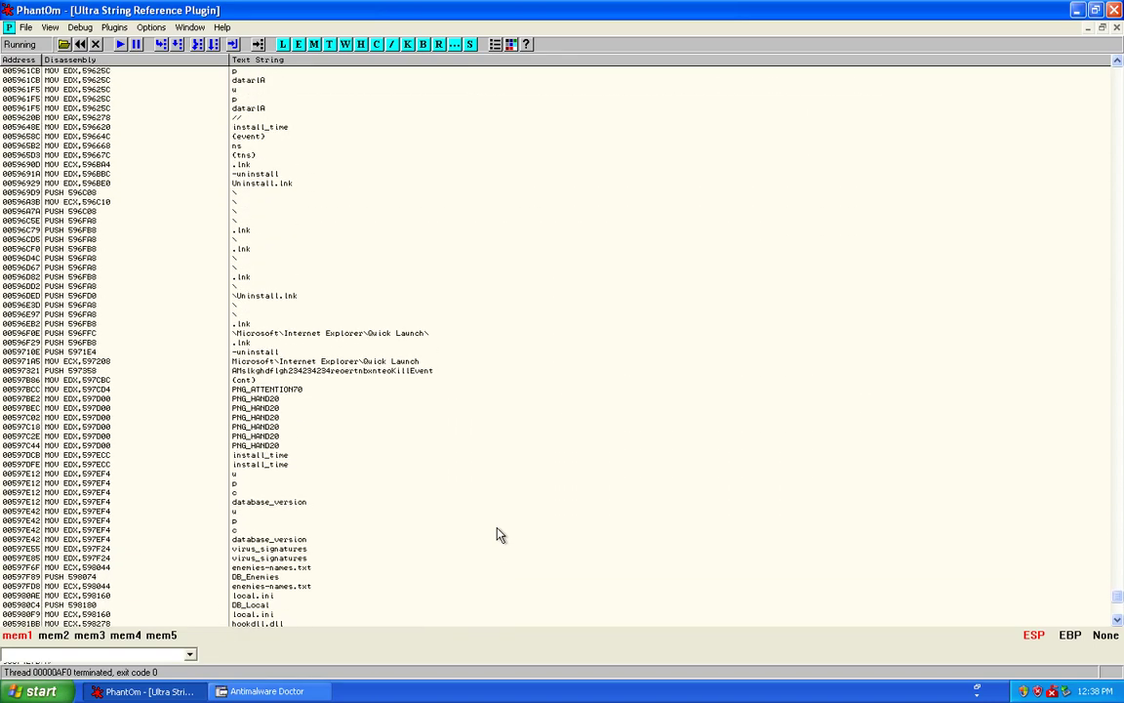
scroll(498, 533, "down", 9)
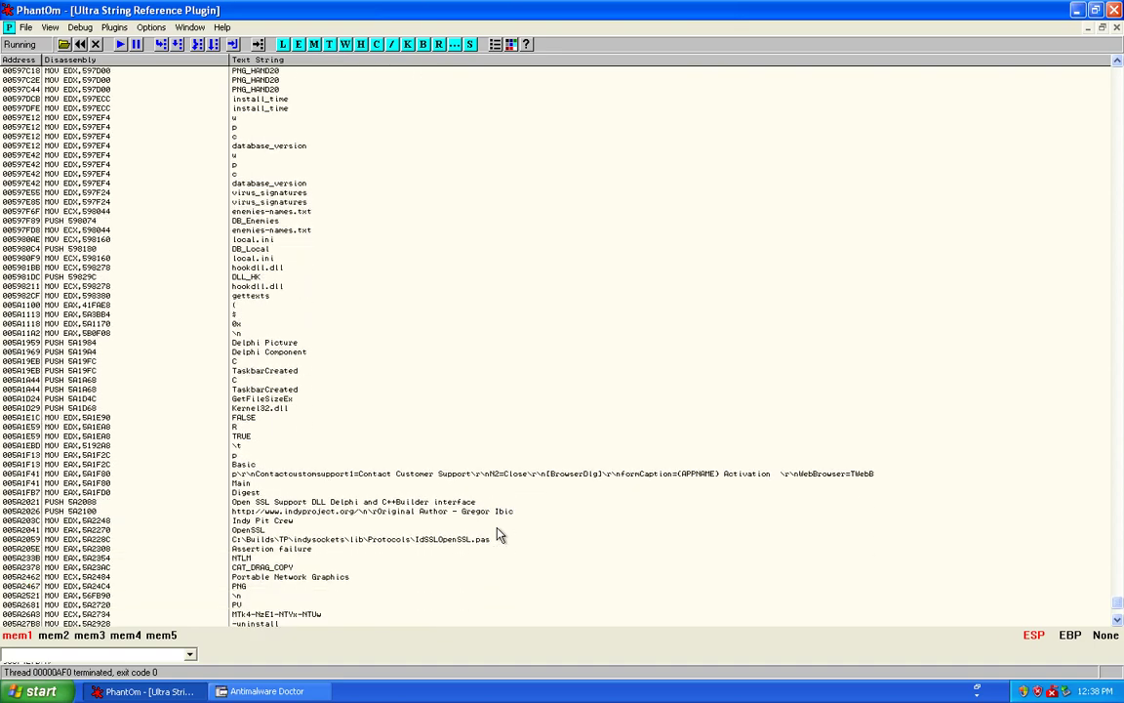
scroll(498, 533, "down", 3)
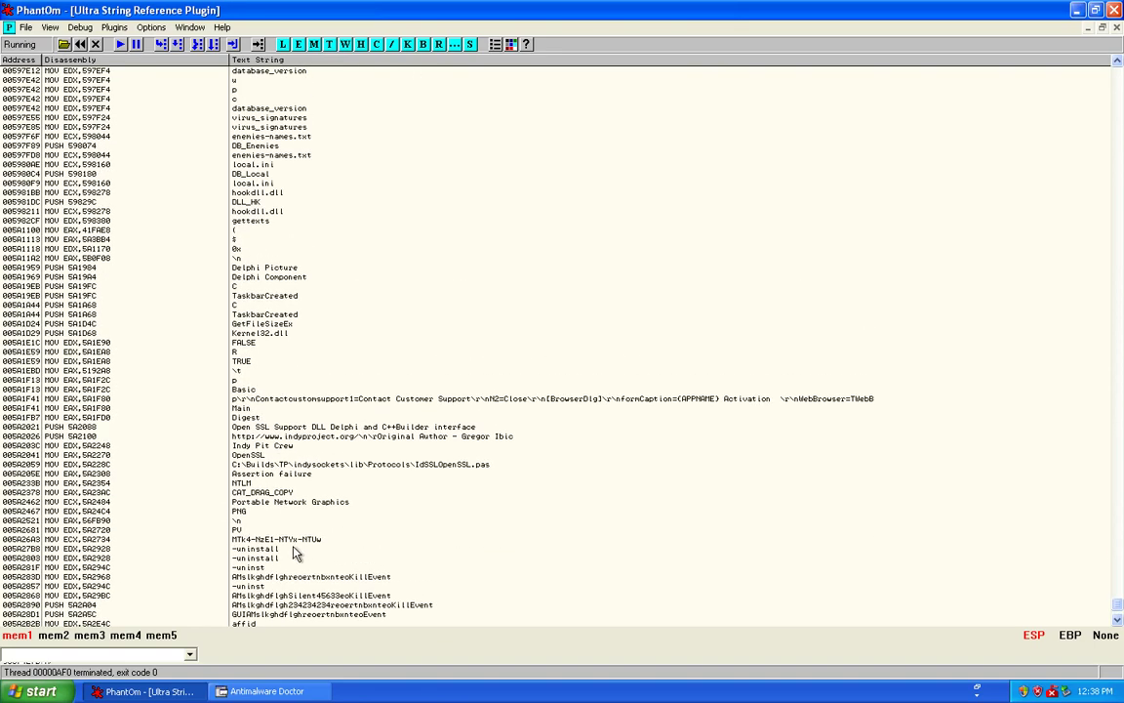
double_click(255, 538)
scroll(410, 273, "down", 2)
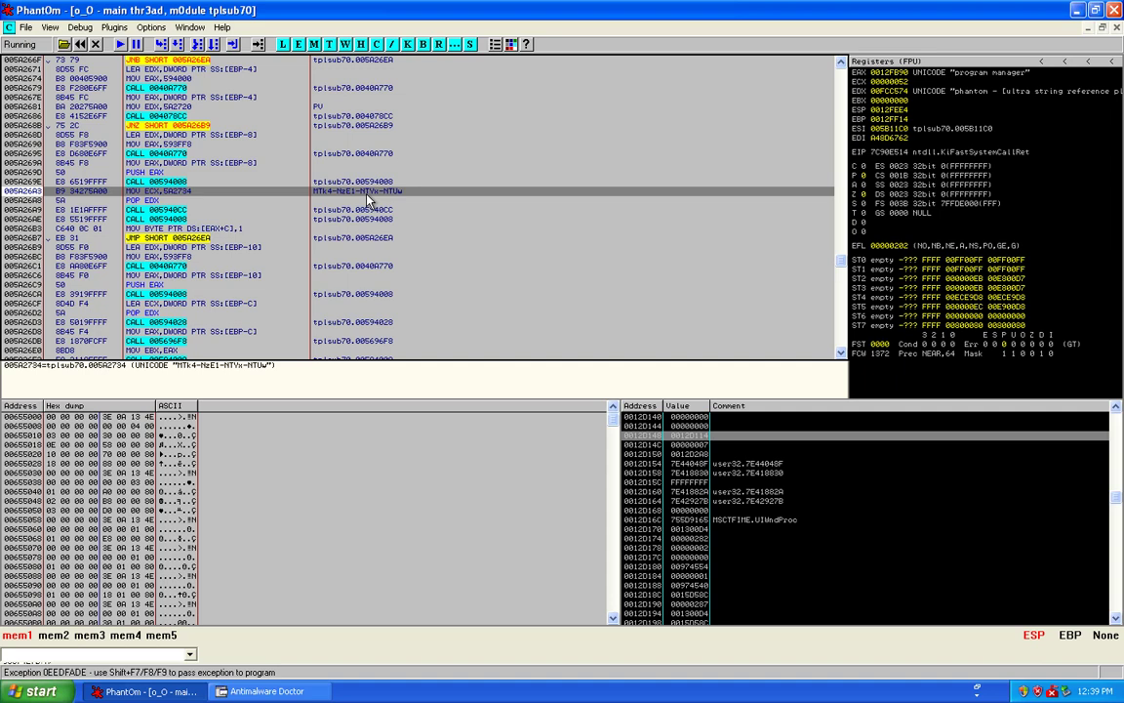
Switch to Antimalware Doctor, open its activation form via firewall protection, paste the registration key, strip the extra disassembly text, and confirm activation.
left_click(263, 691)
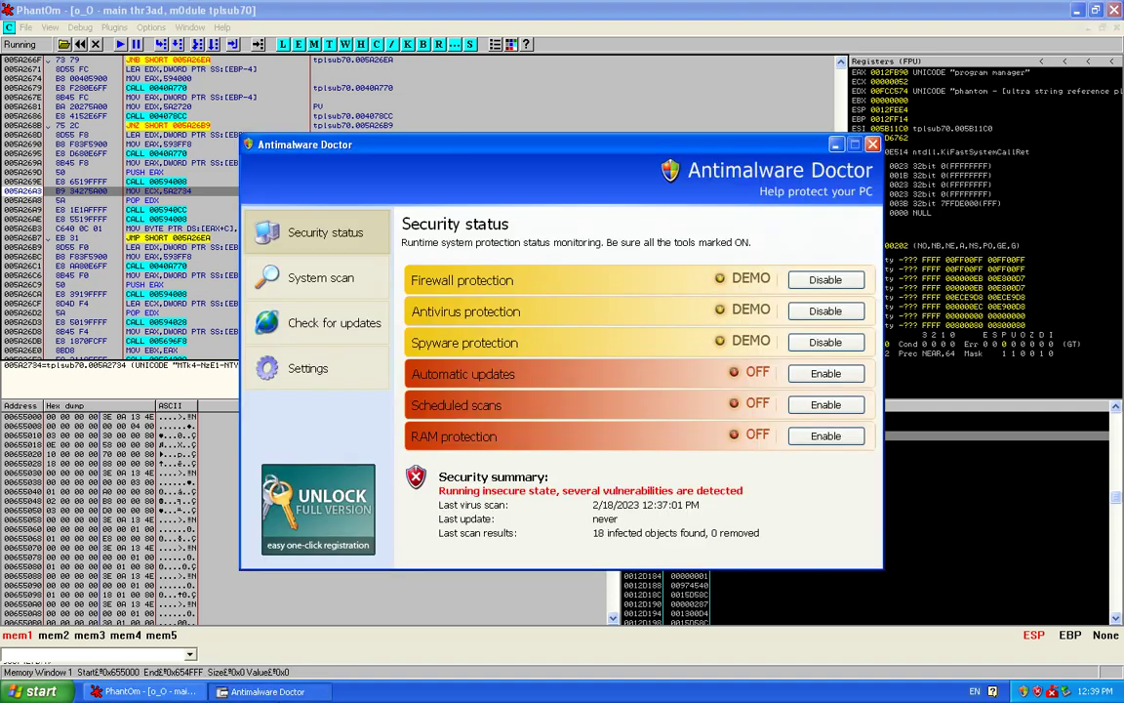
left_click(810, 285)
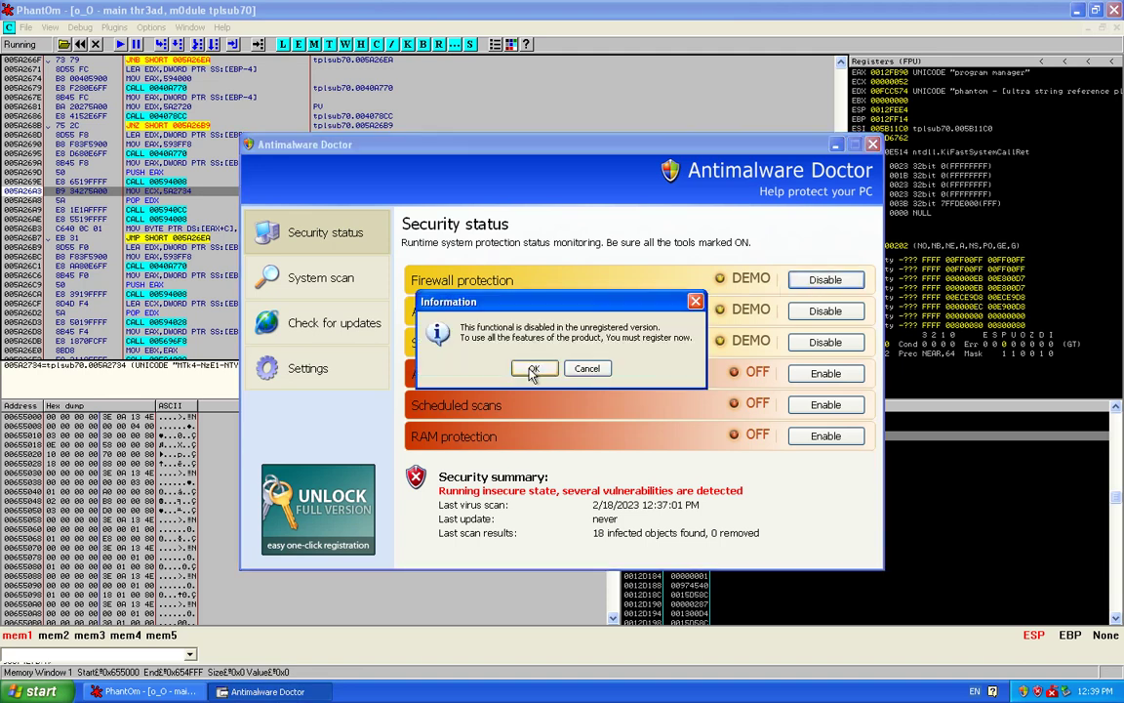
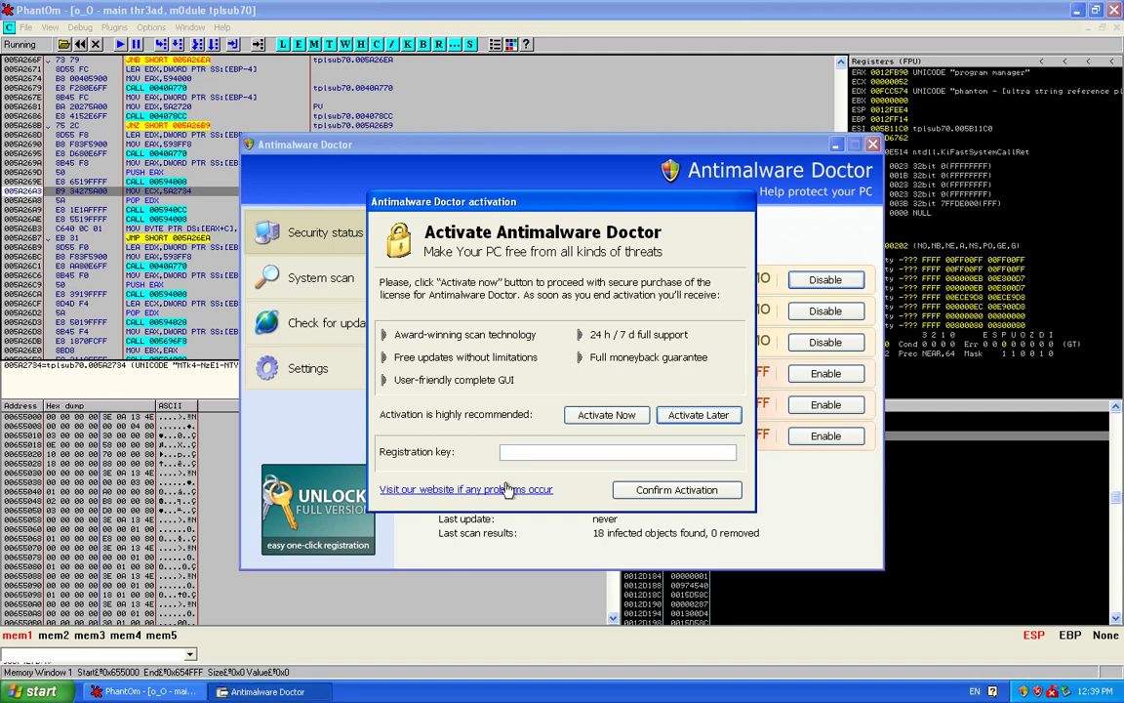
right_click(532, 453)
left_click(556, 512)
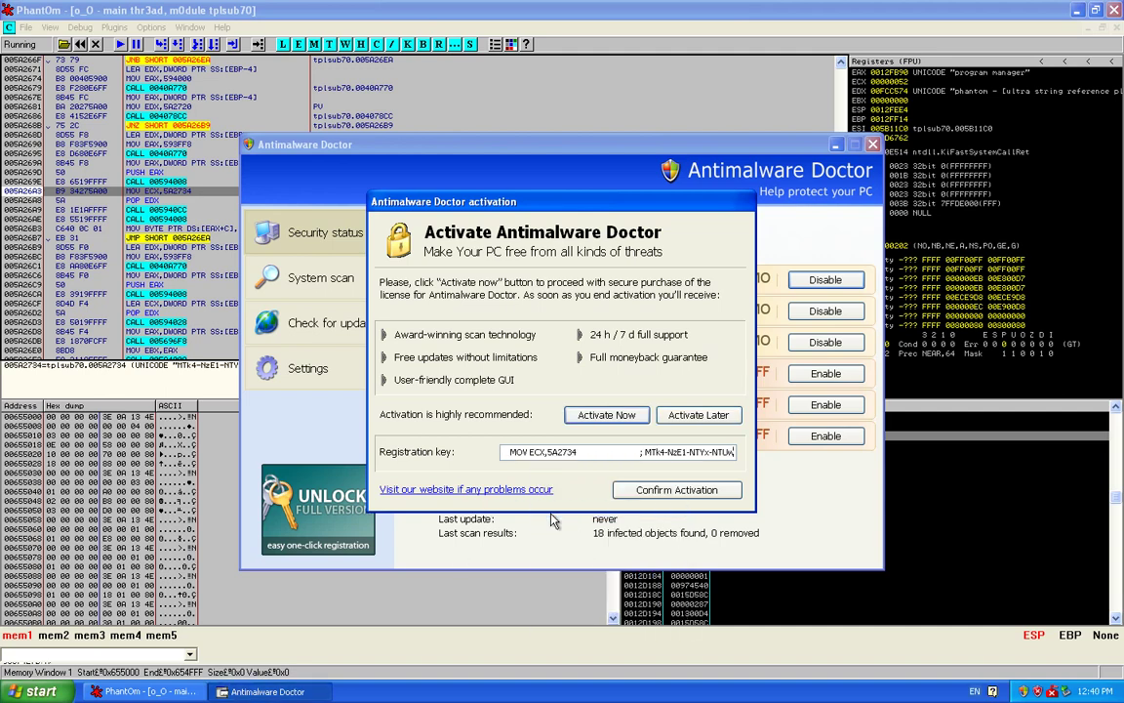
left_click_drag(641, 452, 502, 452)
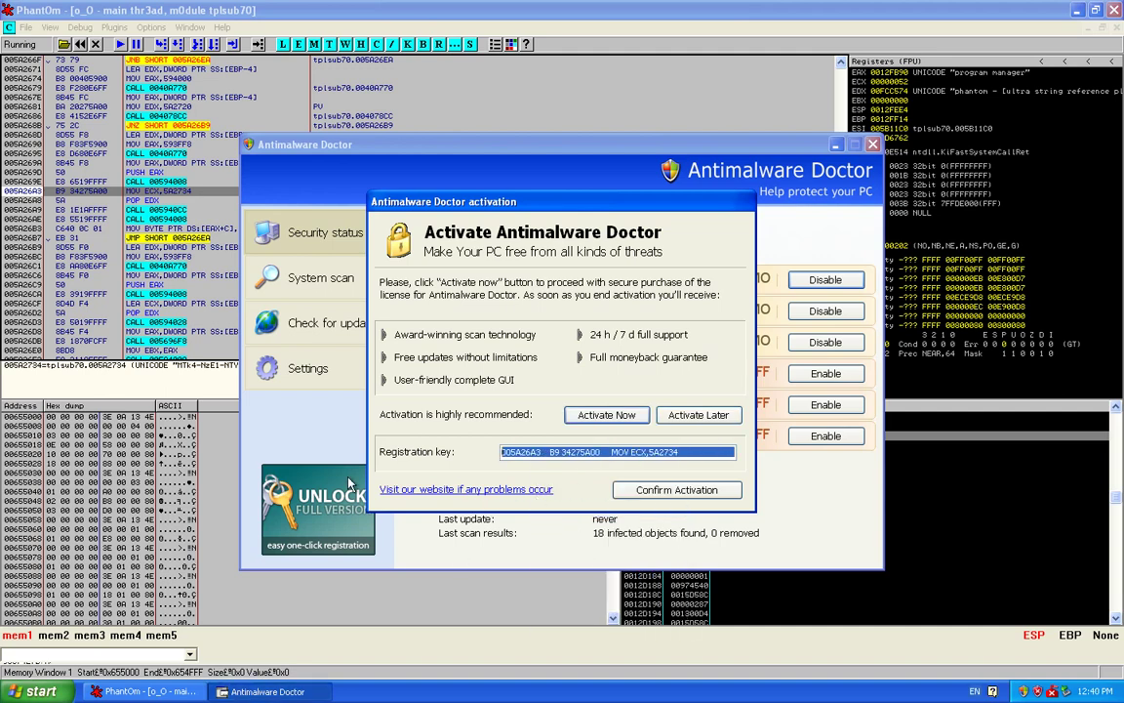
key("Delete")
left_click(663, 495)
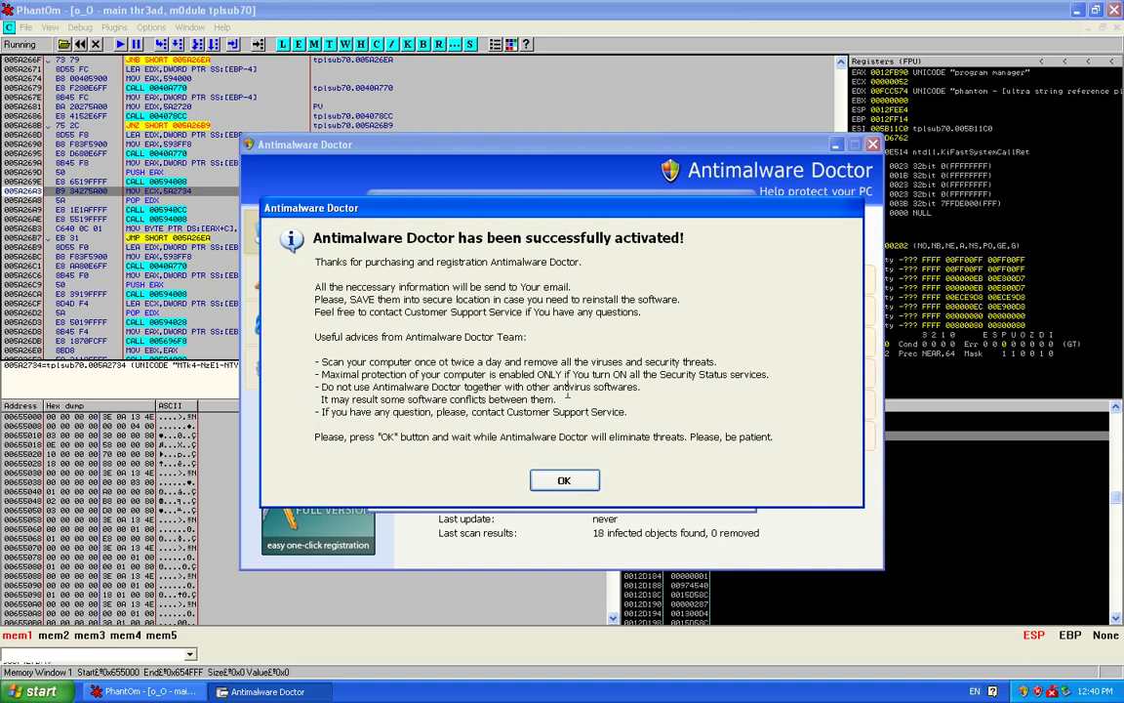
Highlight the Customer Support Service advice in the activation message and acknowledge the message.
left_click_drag(315, 412, 715, 415)
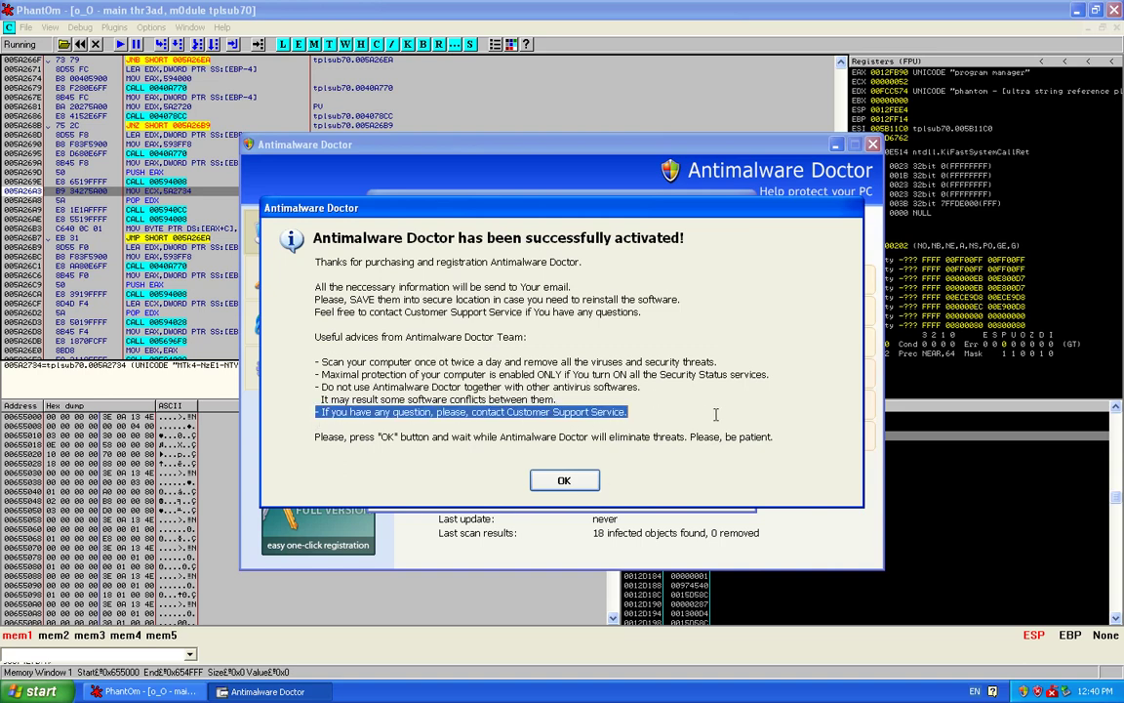
left_click(715, 415)
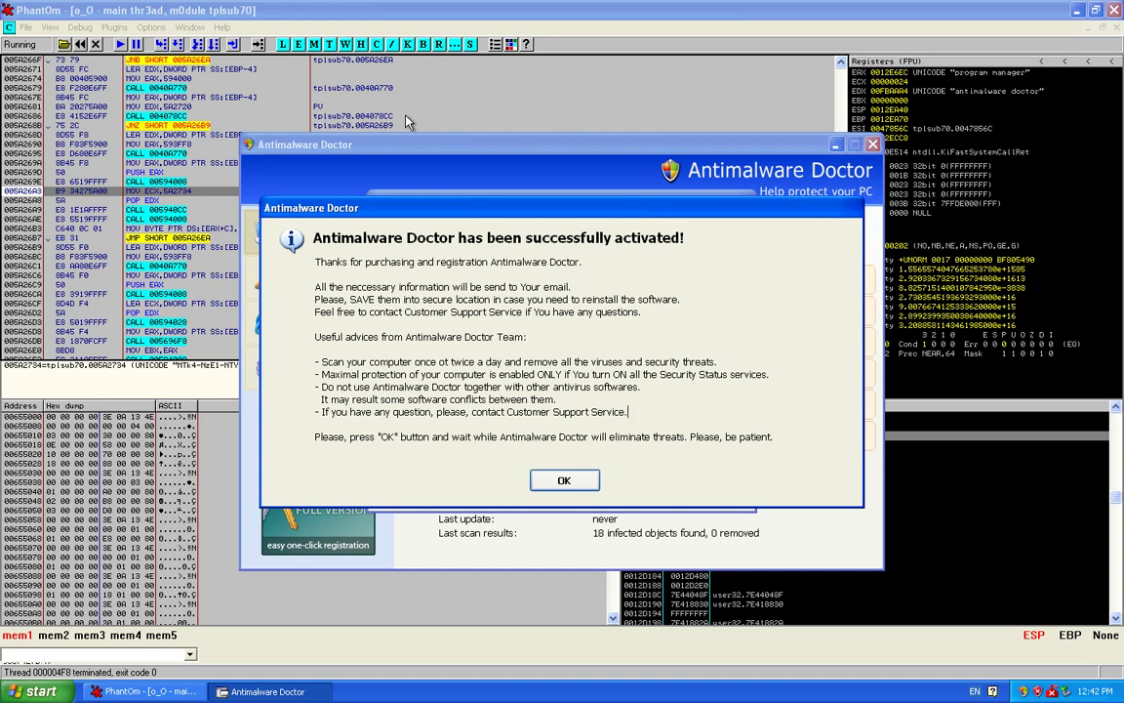
left_click(550, 484)
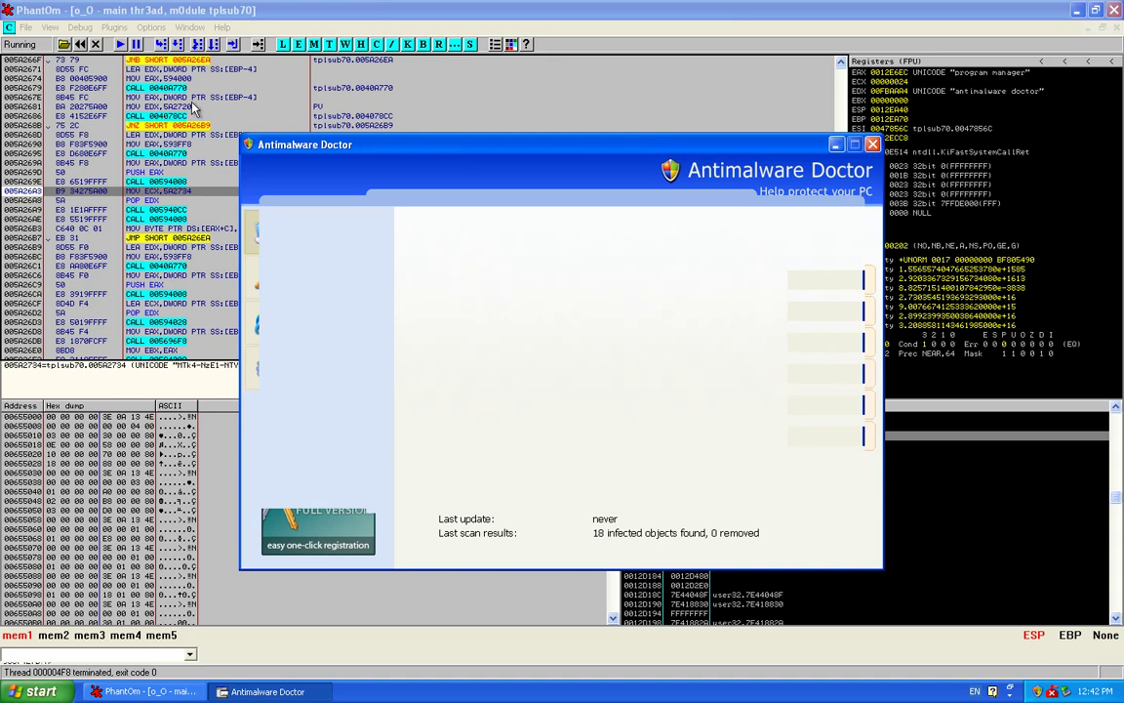
Switch to the PhantOm debugger and examine the instructions around the registration key reference.
scroll(185, 161, "down", 3)
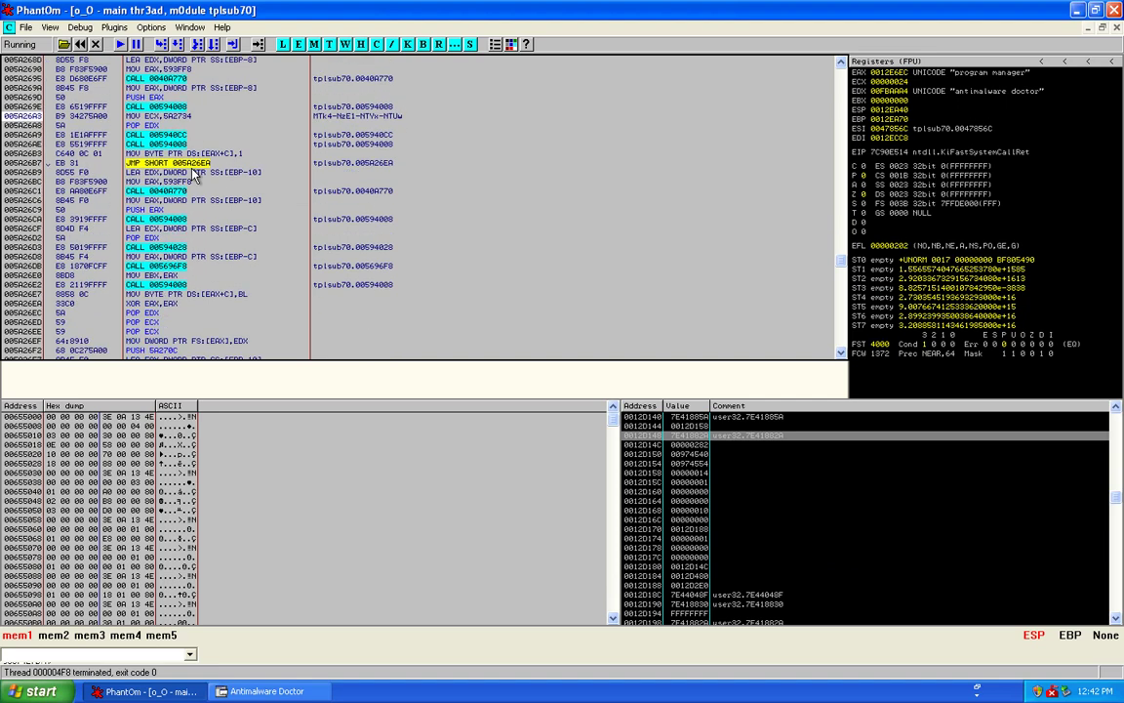
scroll(210, 205, "up", 2)
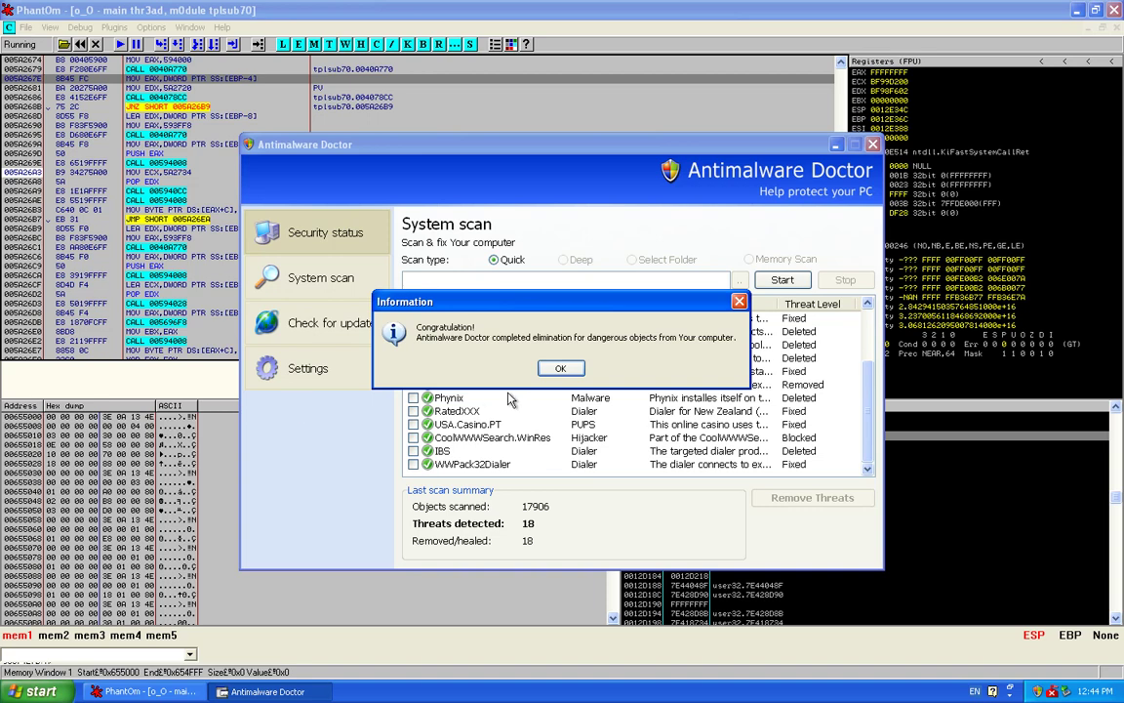
Acknowledge Antimalware Doctor's threat elimination message and start a Memory Scan.
left_click(556, 370)
left_click(556, 371)
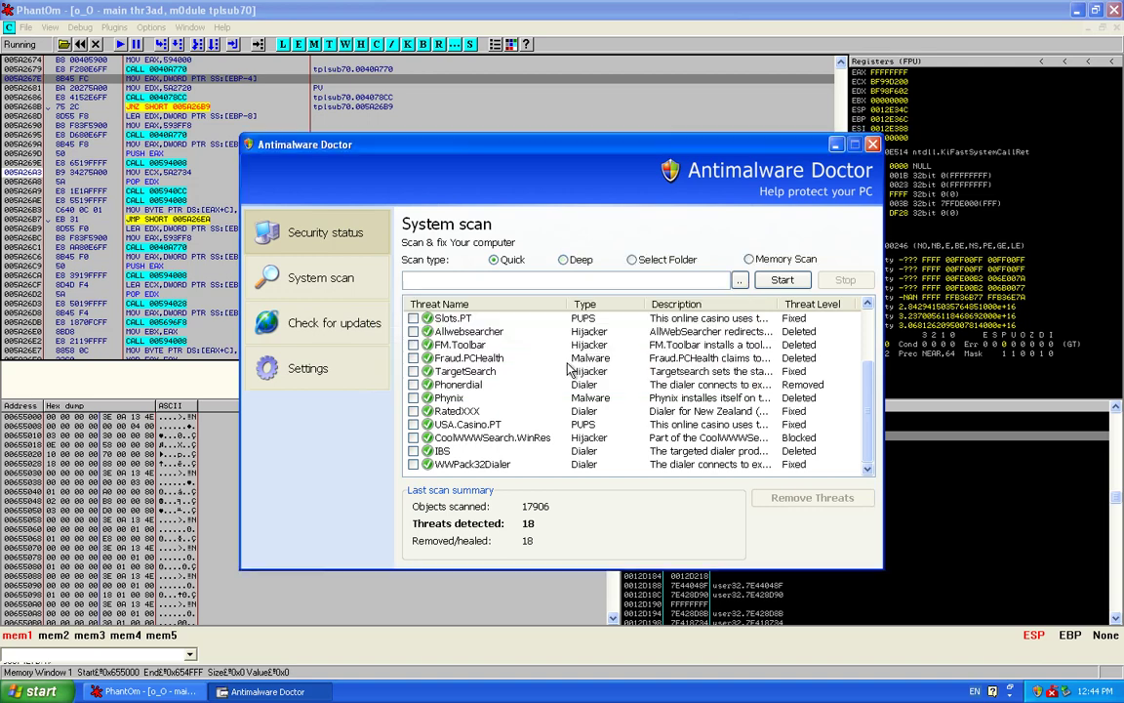
left_click(749, 258)
left_click(784, 280)
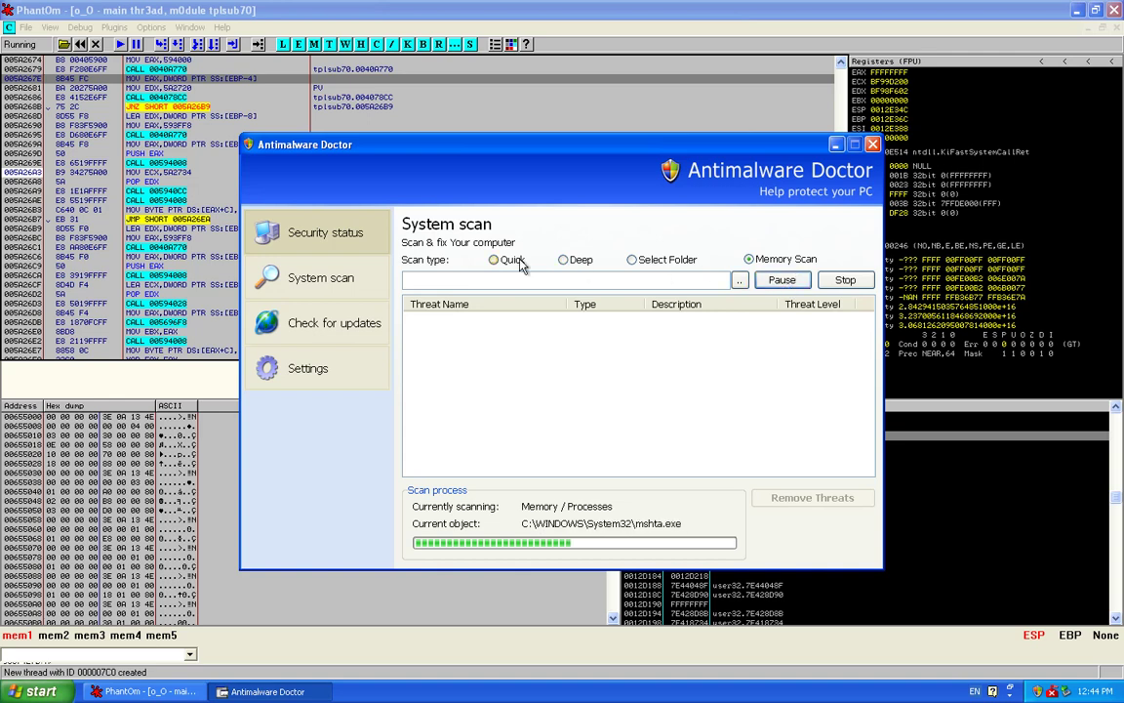
Enable threats warning, self-defense application compatibility, and disabling of scheduled scans on battery power in the program's settings, and save them.
left_click(330, 329)
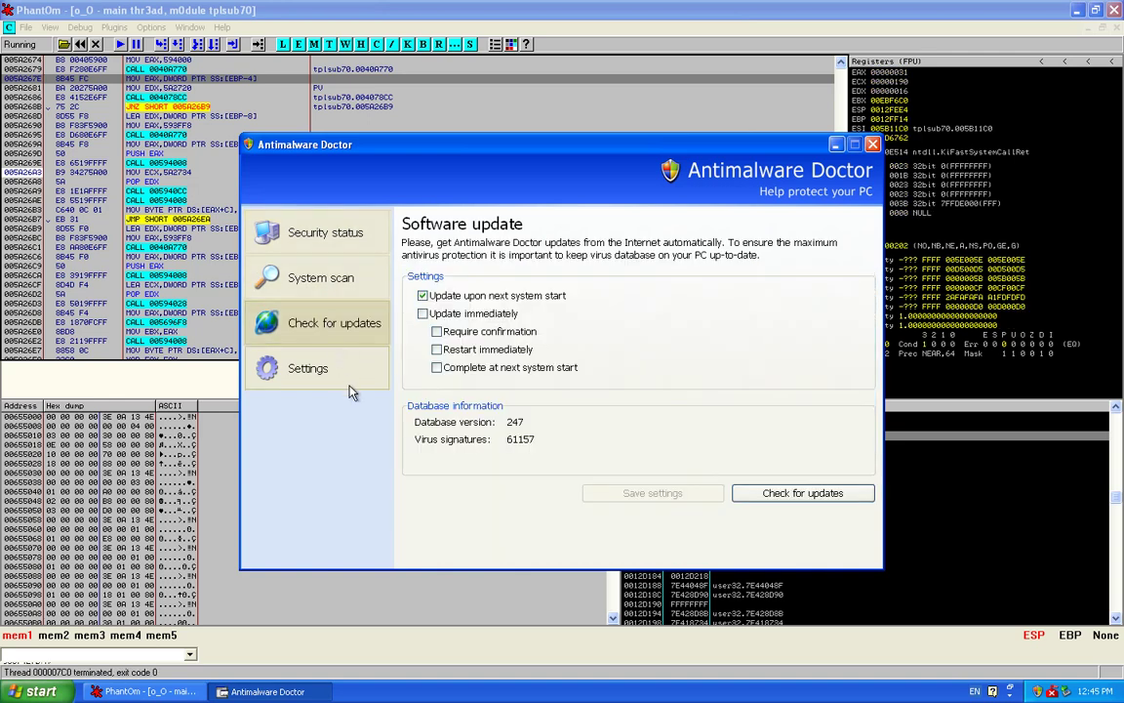
left_click(314, 353)
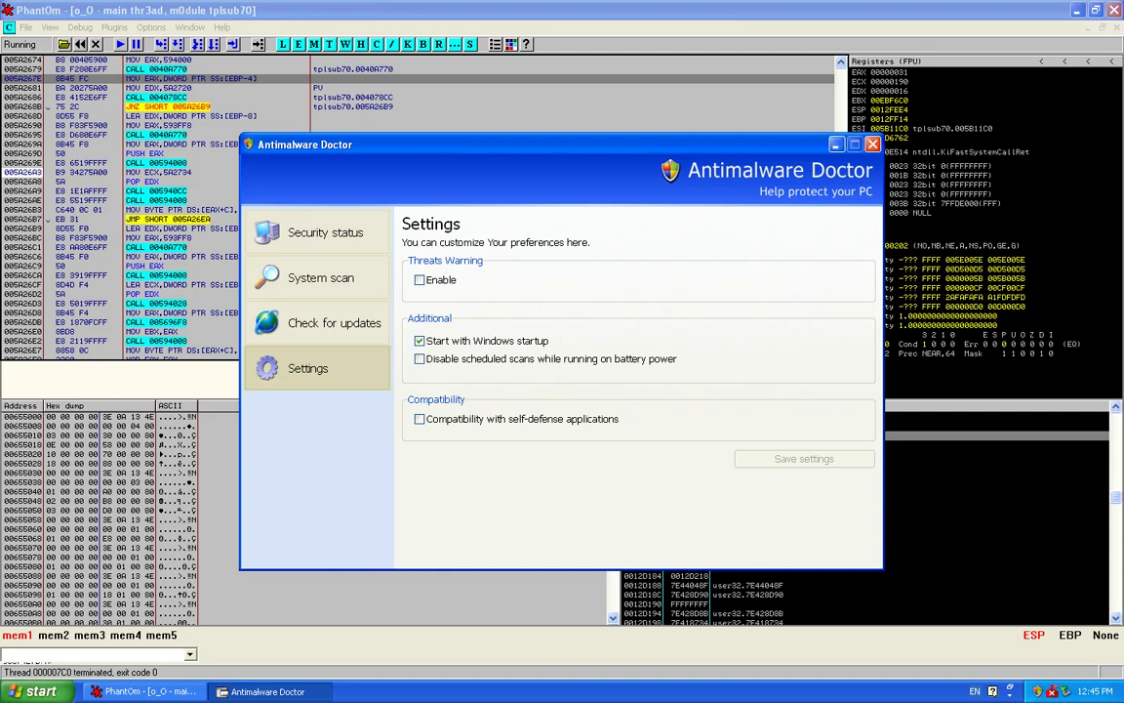
left_click(521, 420)
left_click(573, 359)
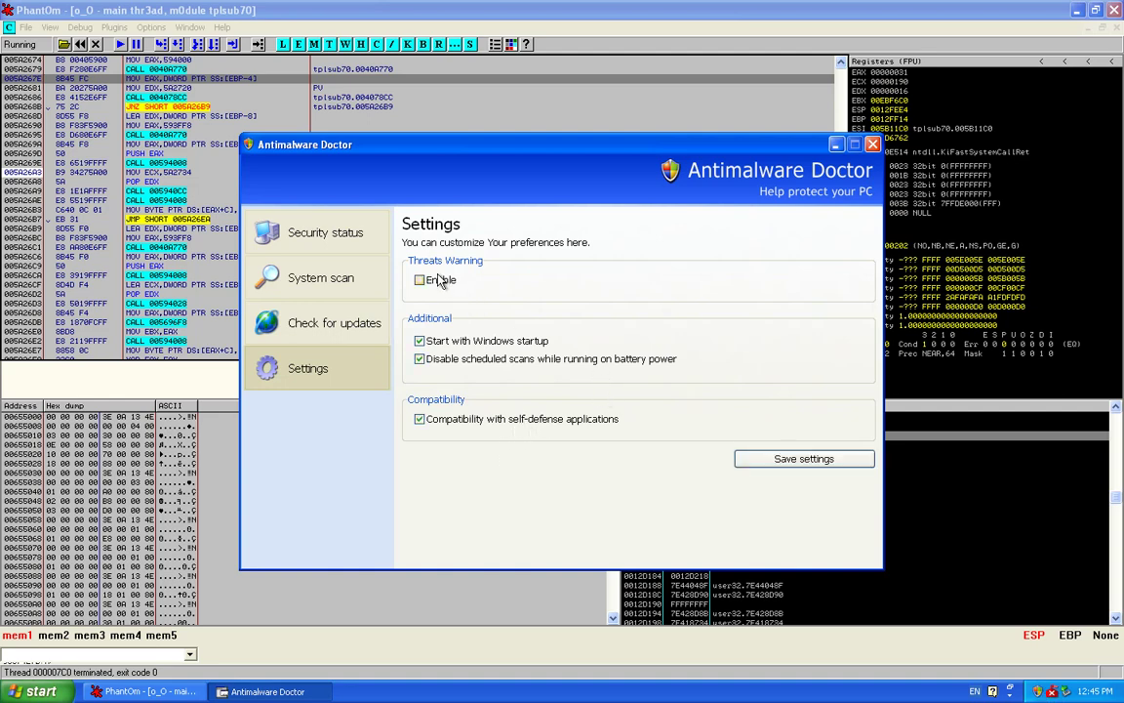
left_click(420, 280)
left_click(764, 464)
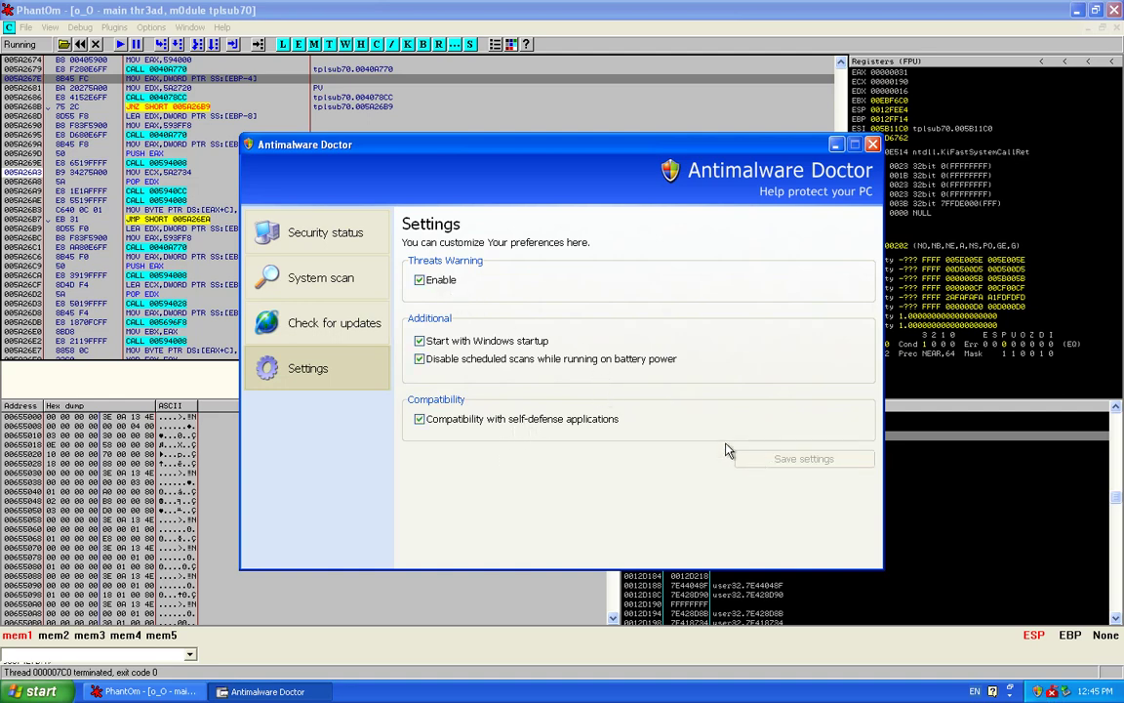
Turn off all six protections in the security status: firewall, antivirus, spyware, automatic updates, scheduled scans, and RAM.
left_click(314, 233)
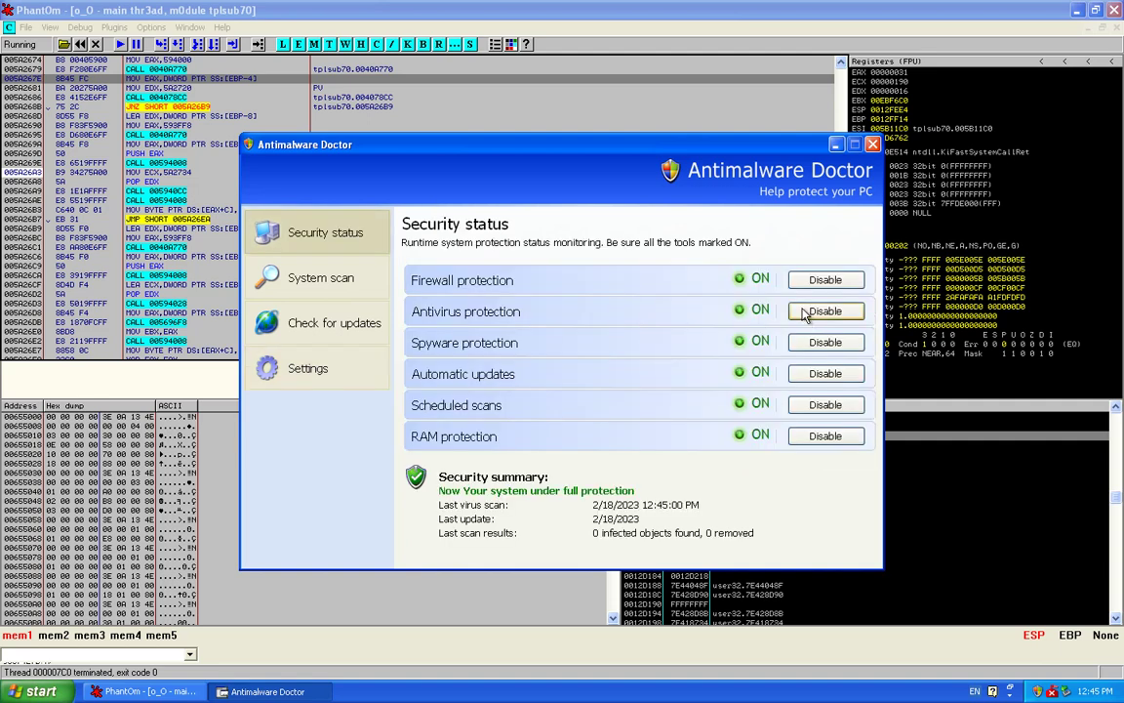
left_click(825, 281)
left_click(826, 312)
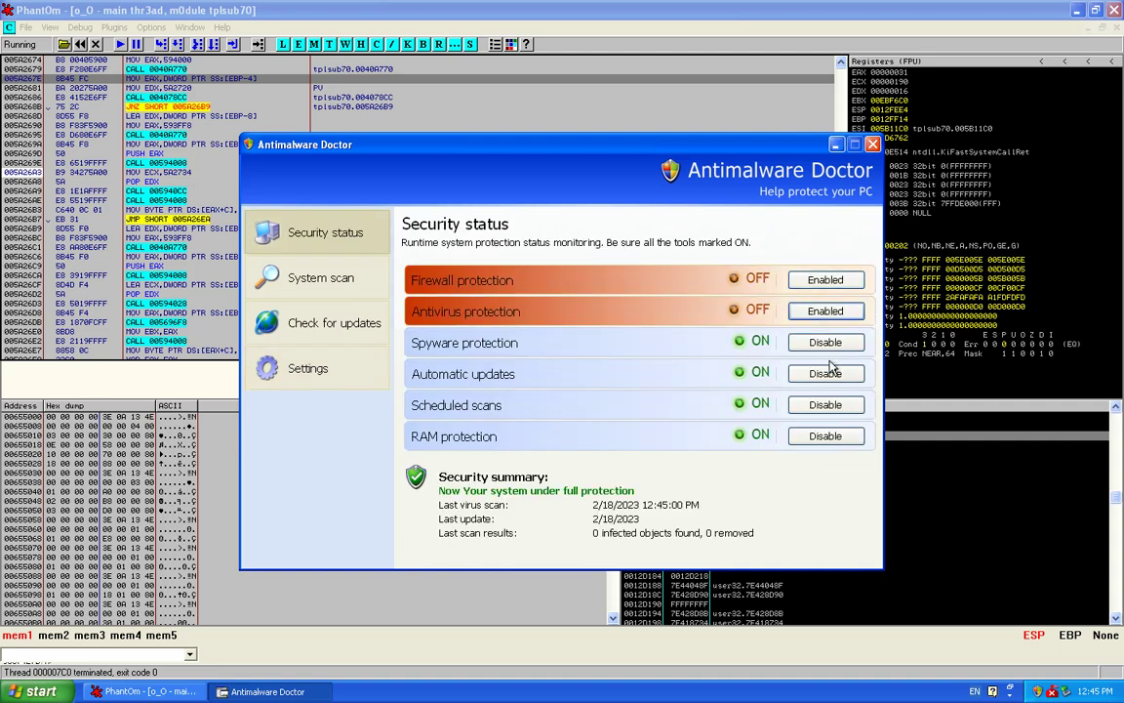
left_click(828, 346)
left_click(832, 373)
left_click(828, 405)
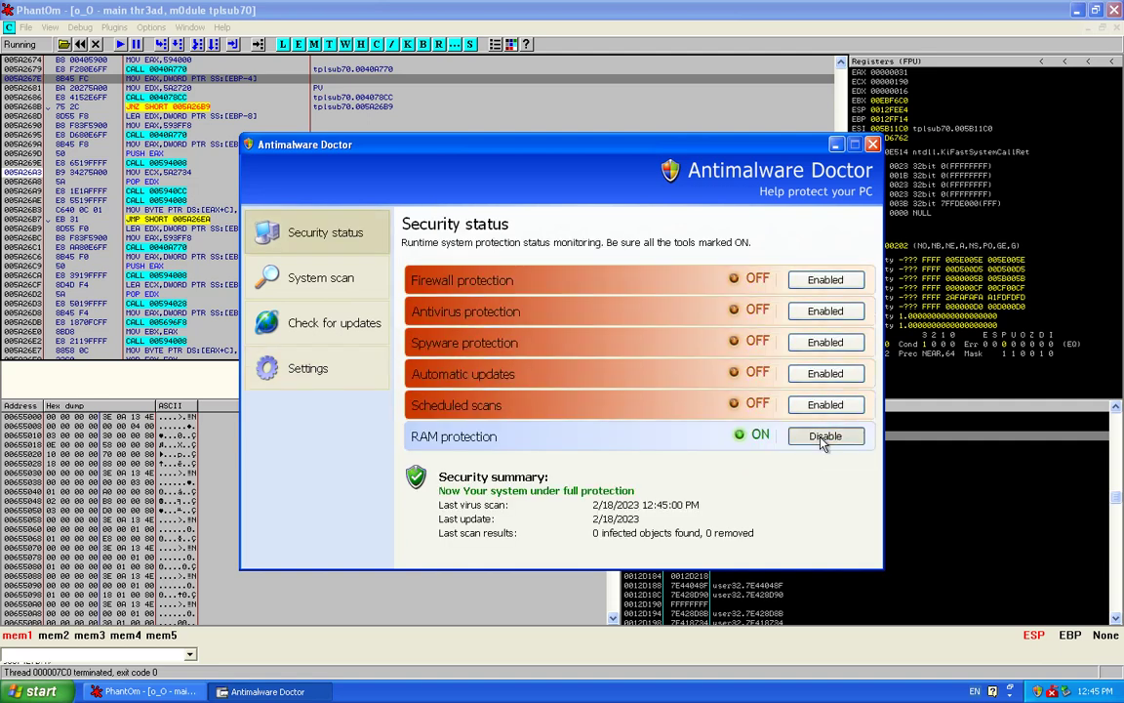
left_click(824, 436)
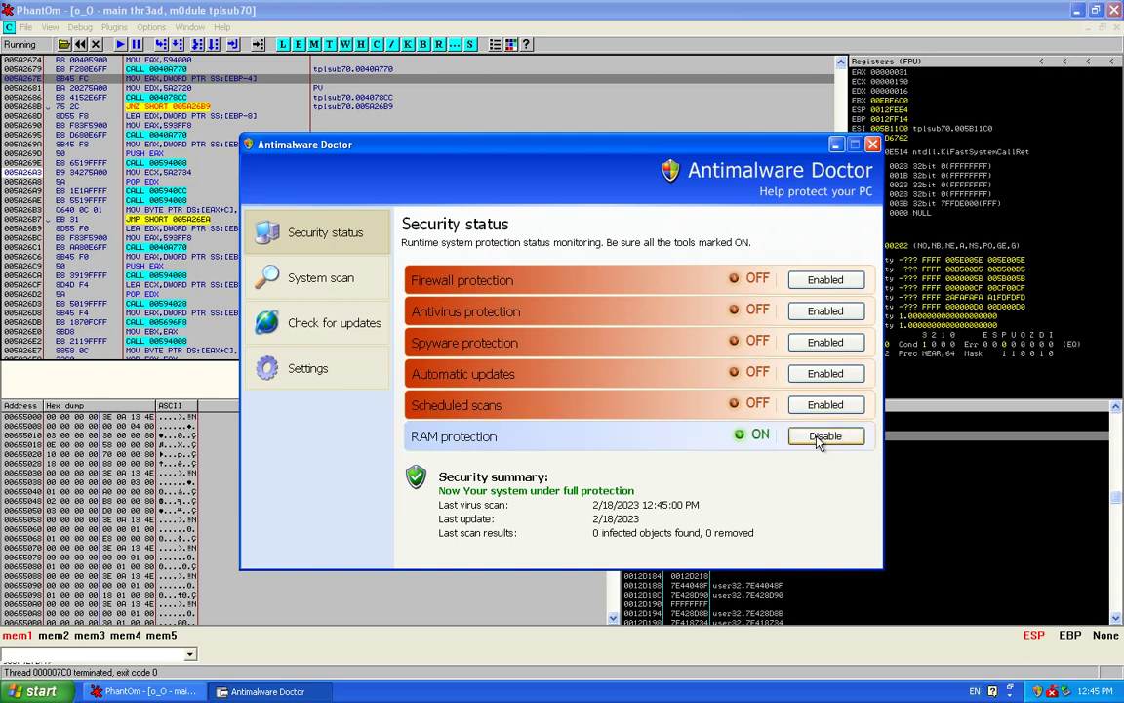
left_click(823, 437)
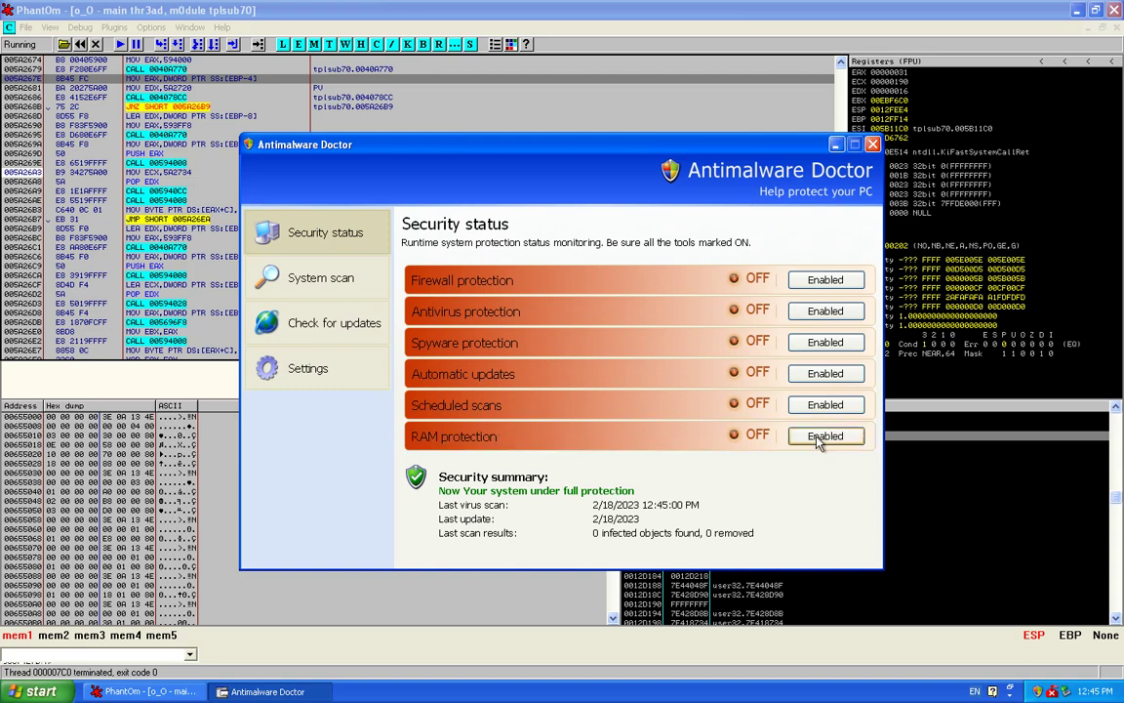
Turn all the protections in the security status back on.
left_click(825, 373)
left_click(828, 341)
left_click(834, 311)
left_click(825, 280)
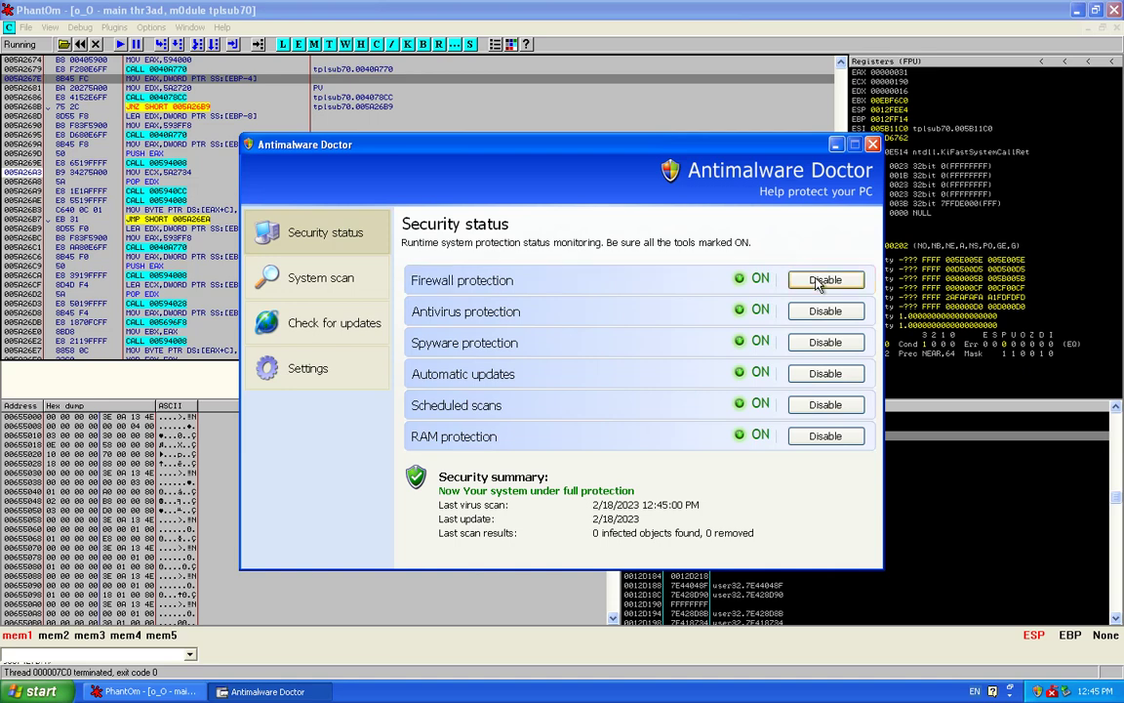
Leave Antimalware Doctor for the debugger window, and open the Registry Editor by running regedit.
left_click(181, 157)
scroll(180, 156, "down", 4)
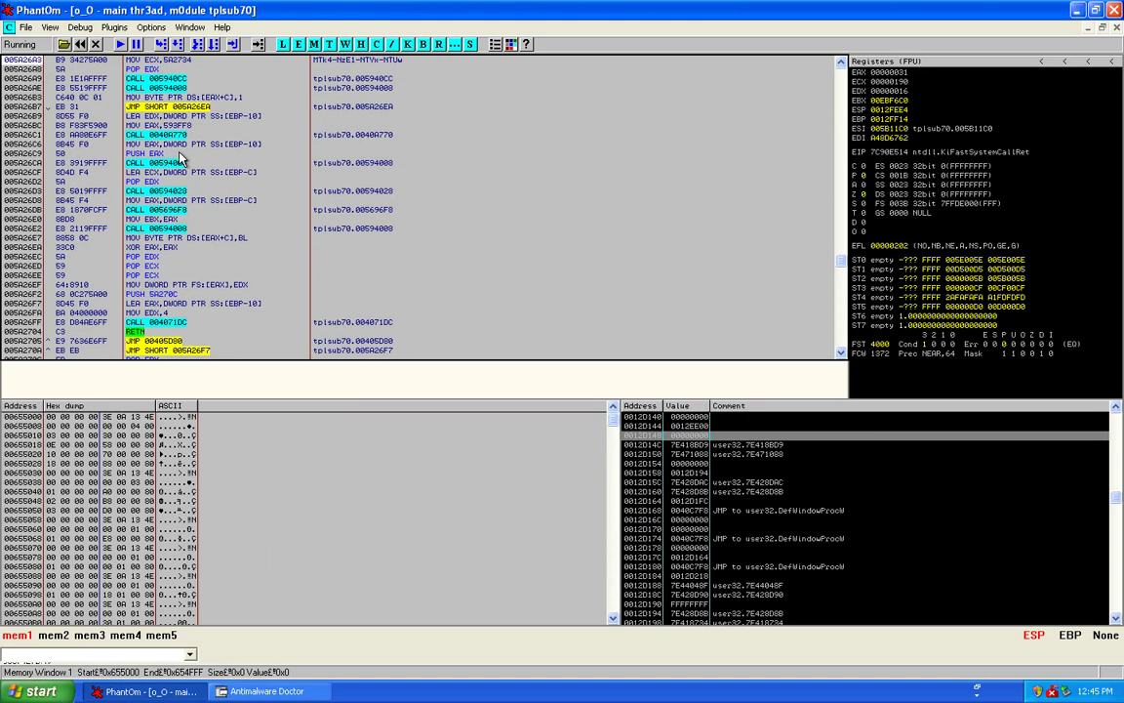
key("super+r")
type("regedit")
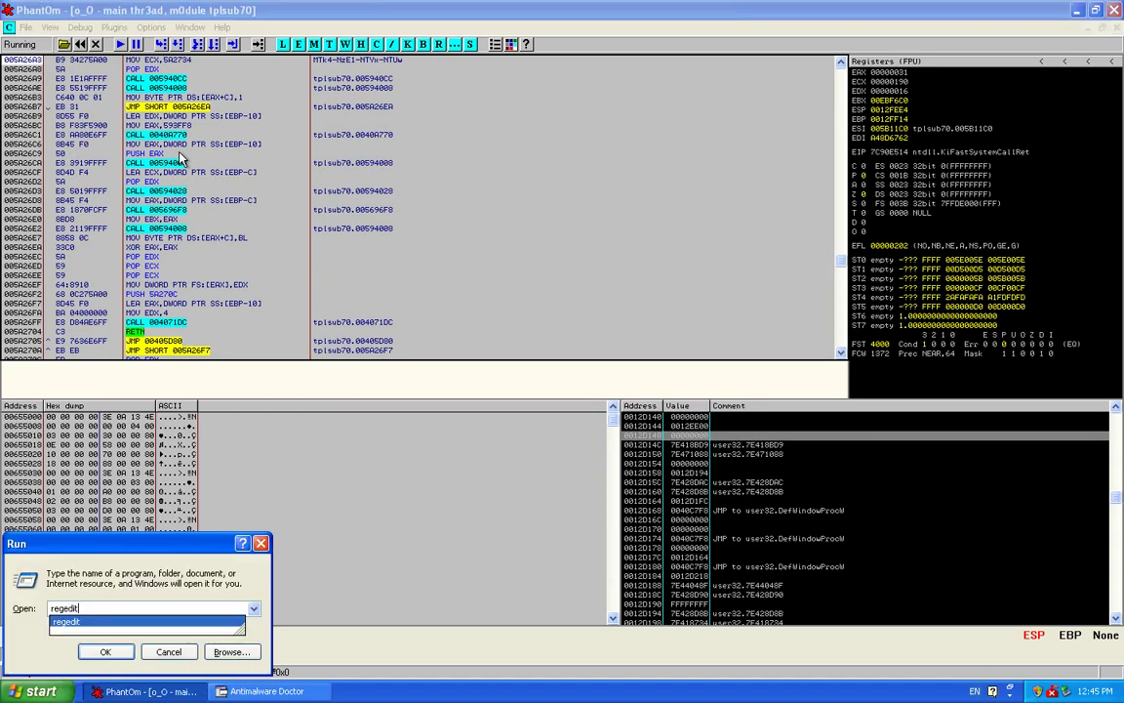
key("Return")
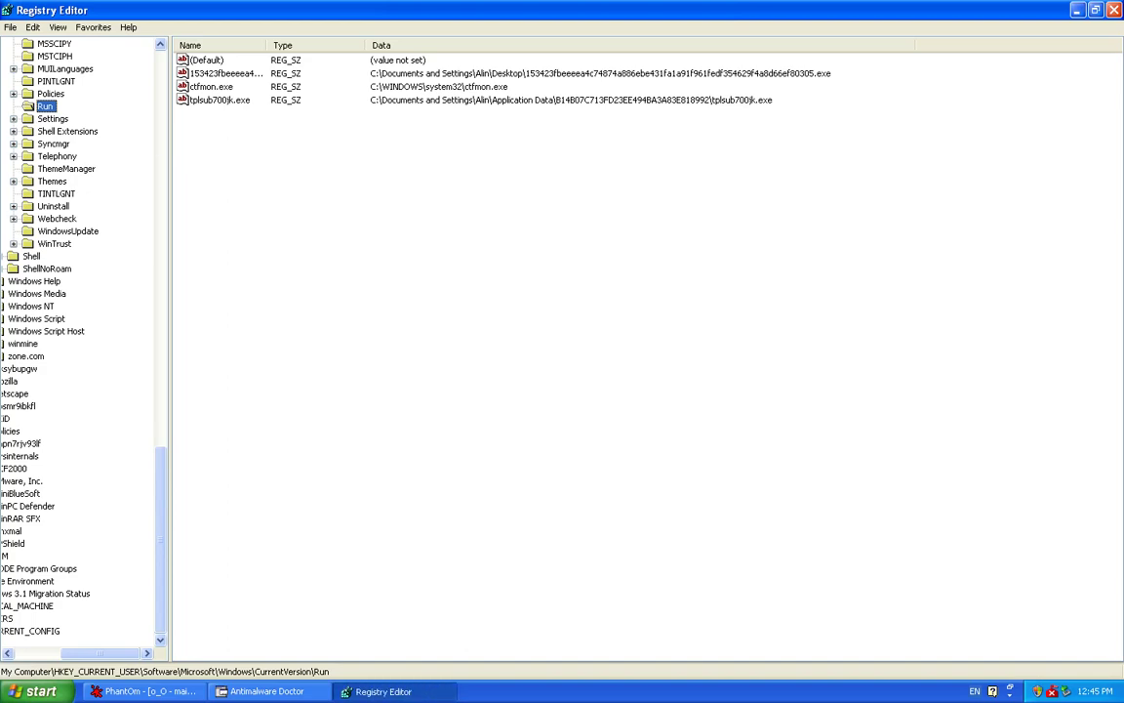
Go to HKEY_CURRENT_USER\Software\Antimalware Doctor Inc\Antimalware Doctor in the registry and inspect its RegistrationCode value.
left_click_drag(162, 454, 154, 70)
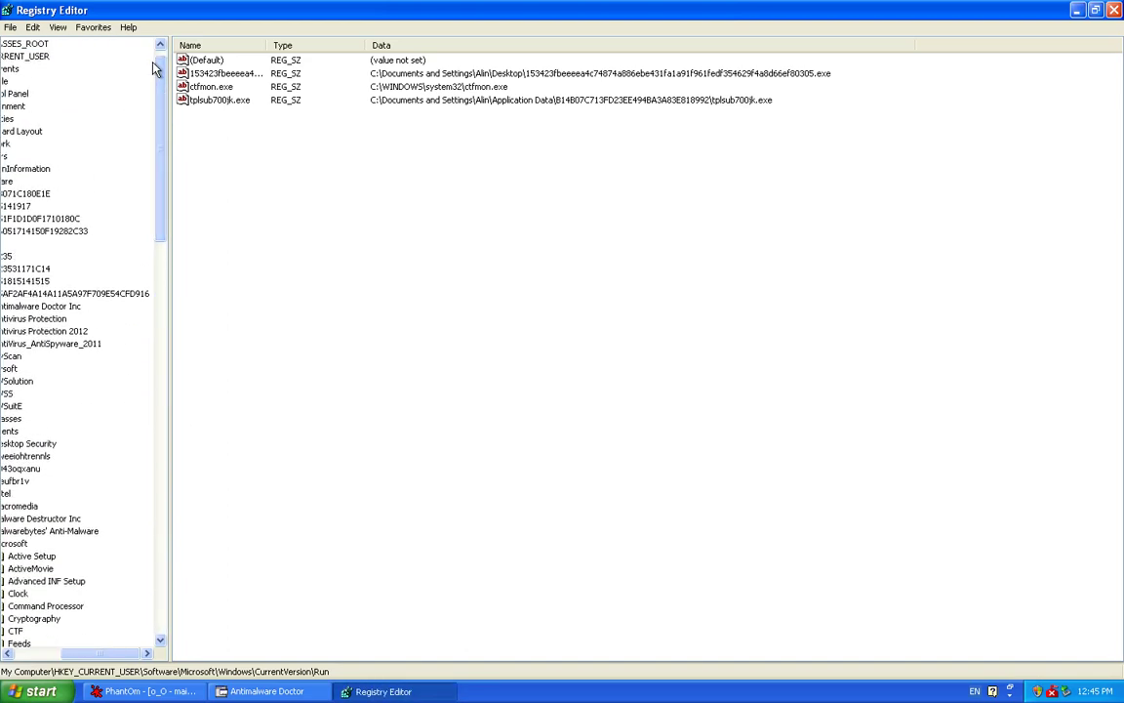
left_click(59, 652)
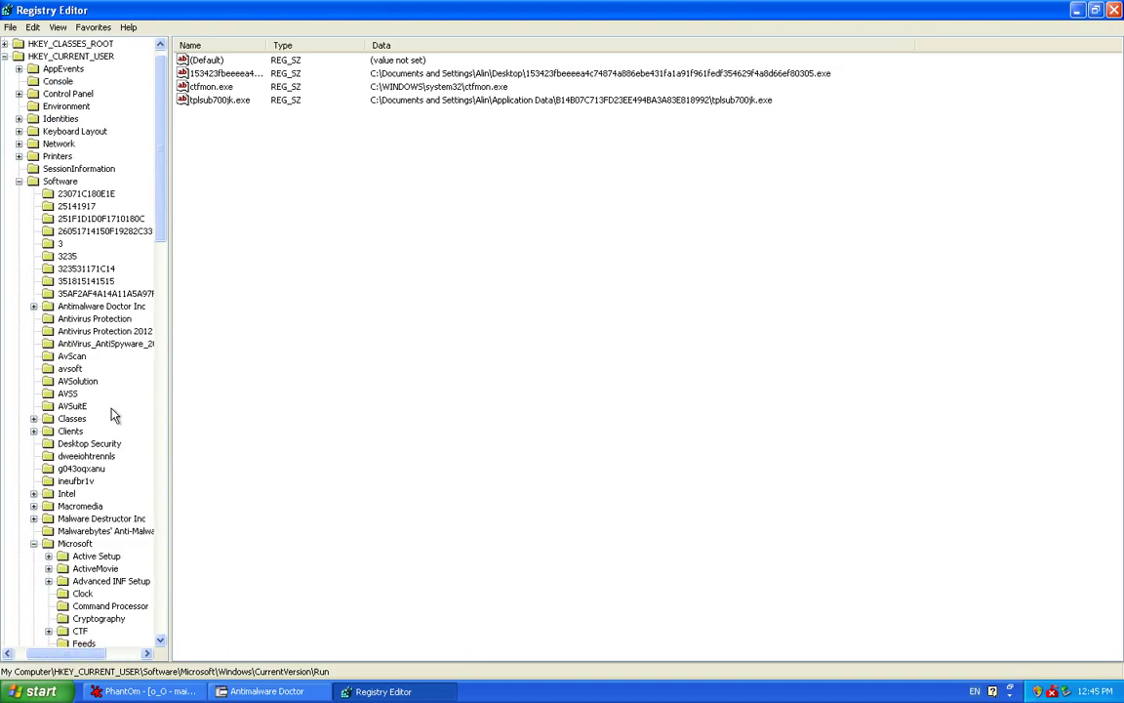
double_click(80, 542)
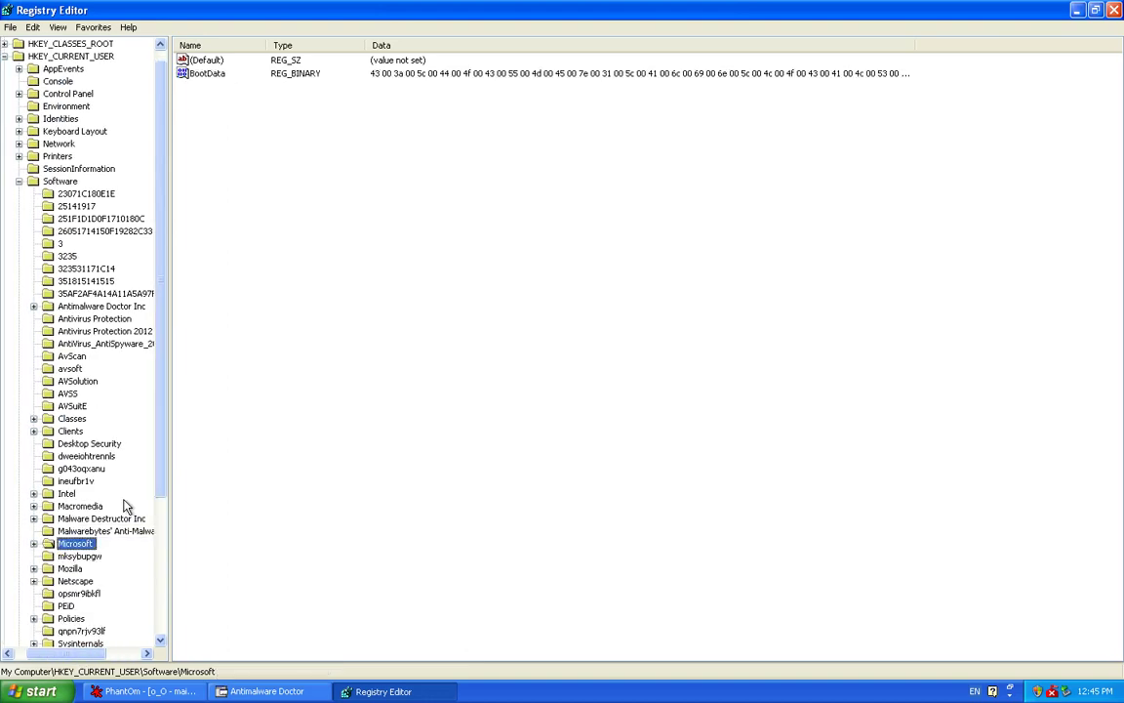
scroll(125, 506, "down", 1)
scroll(114, 468, "down", 1)
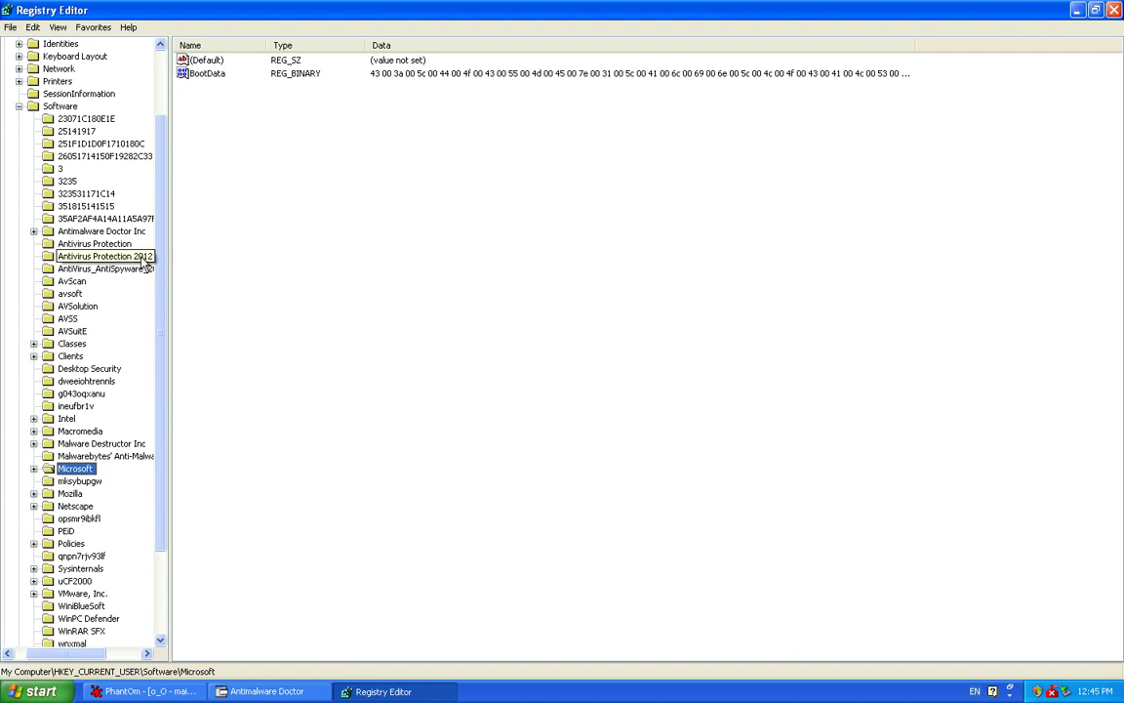
double_click(122, 232)
left_click(122, 244)
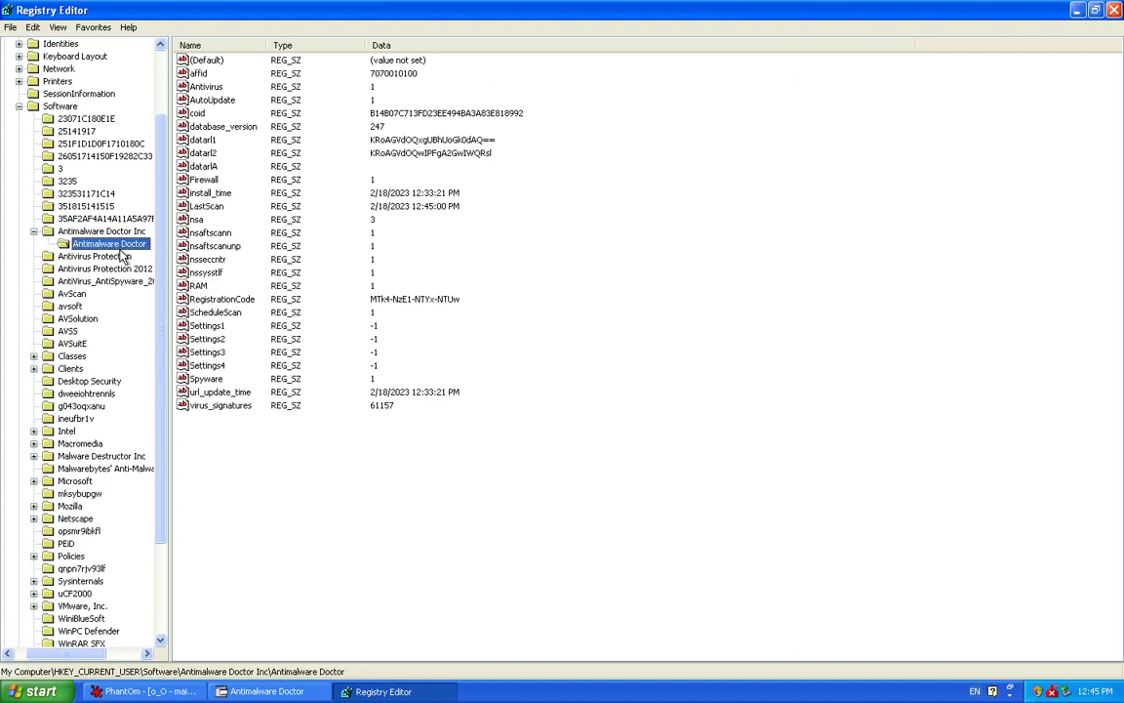
double_click(210, 299)
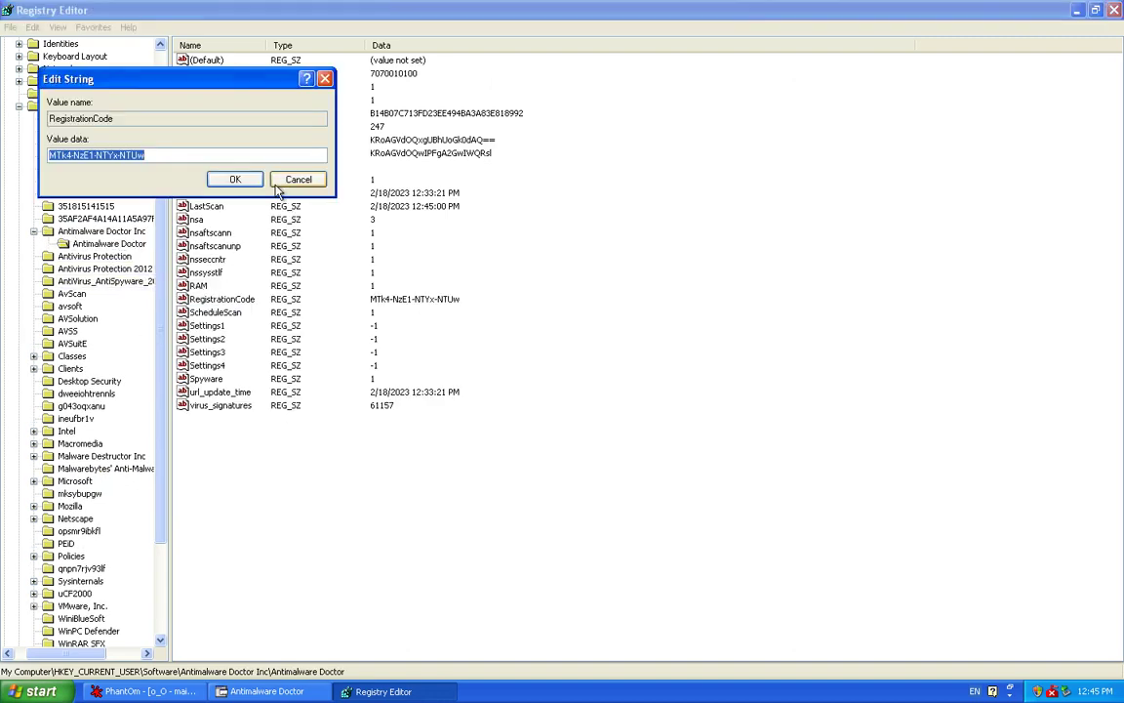
left_click(227, 180)
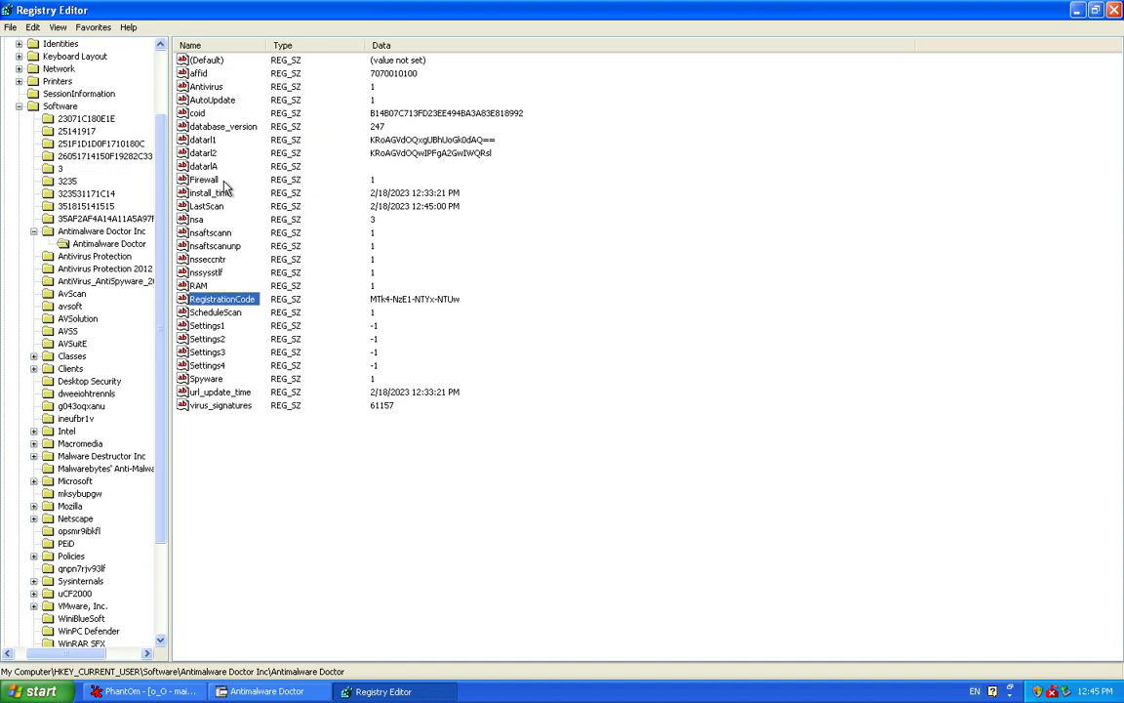
right_click(102, 243)
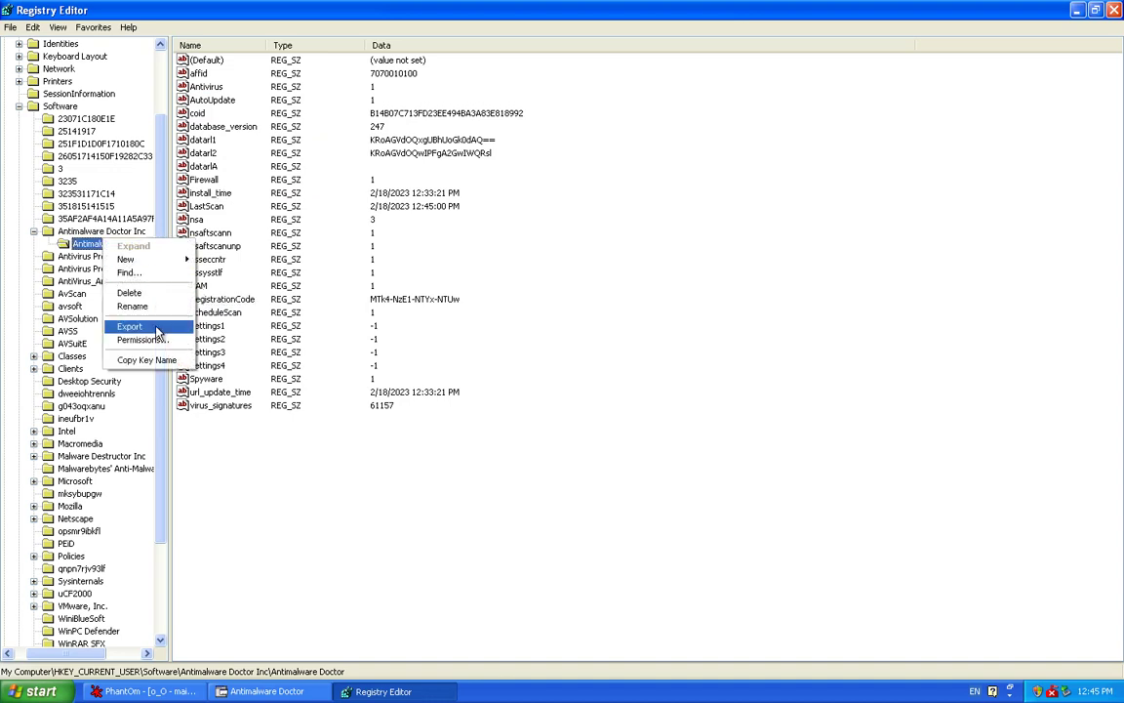
left_click(157, 332)
right_click(166, 329)
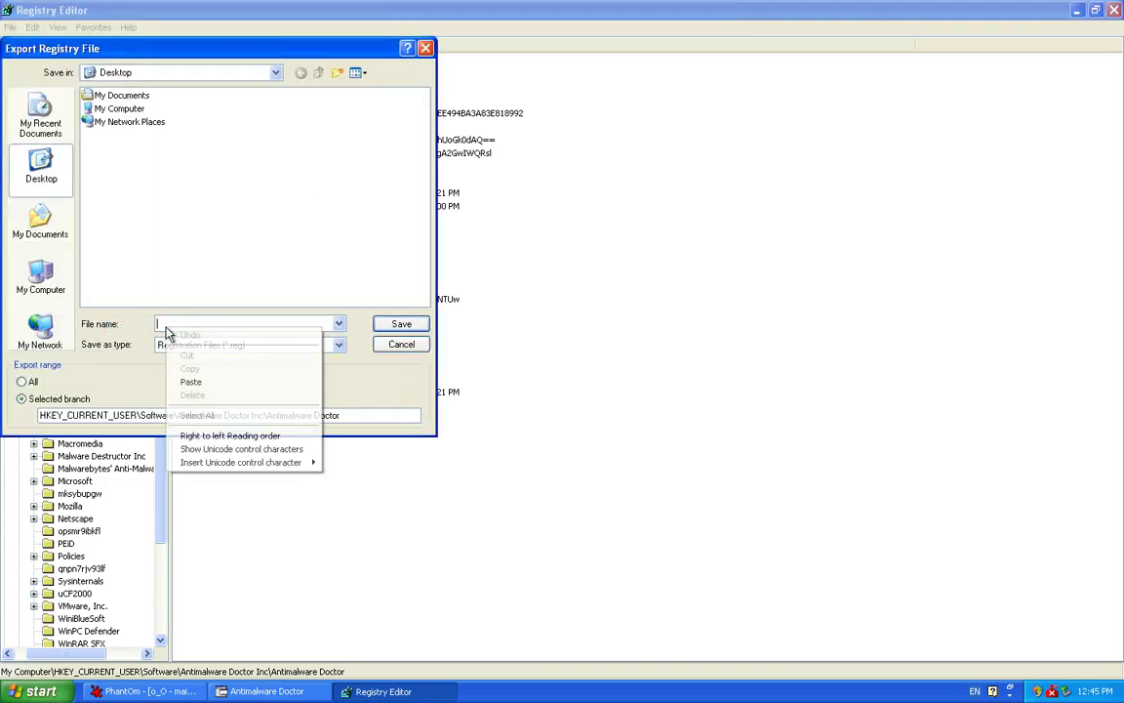
left_click(190, 382)
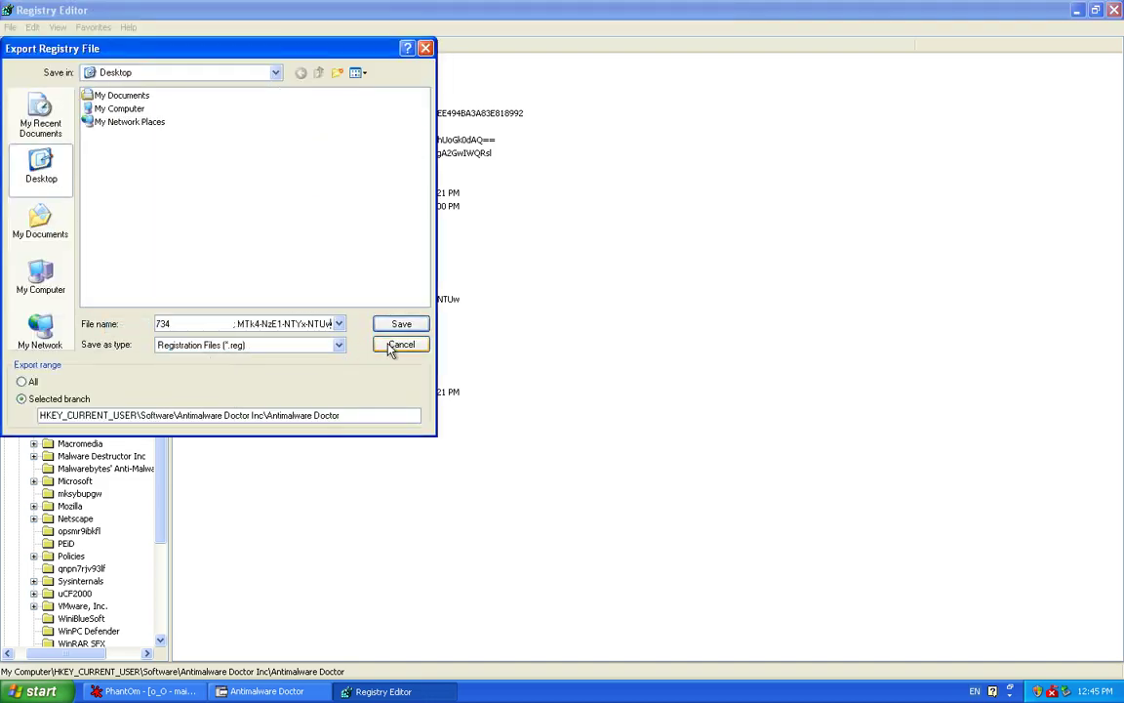
left_click(400, 344)
double_click(220, 298)
key("Escape")
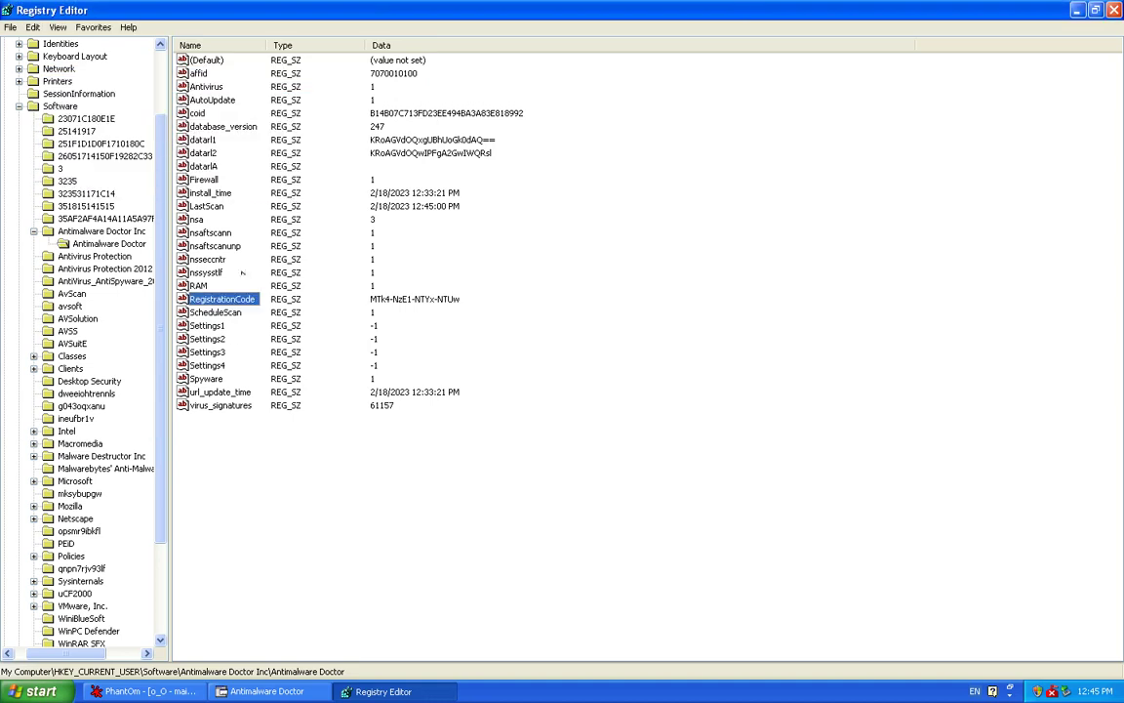
right_click(207, 308)
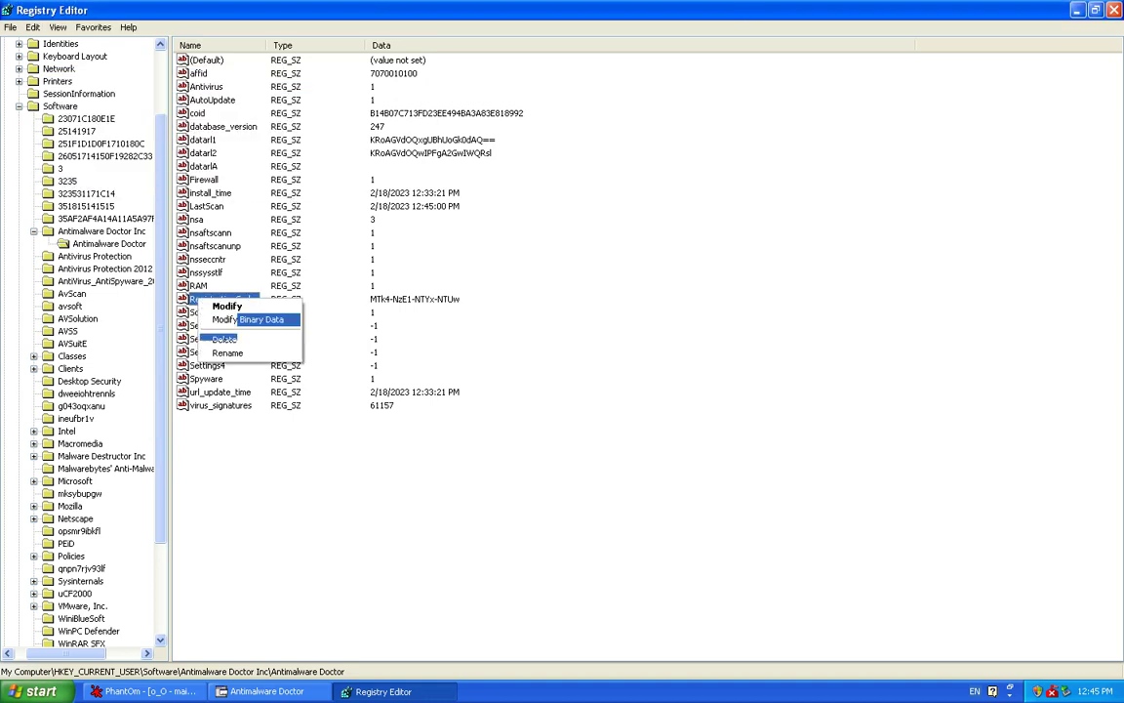
left_click(217, 338)
key("Escape")
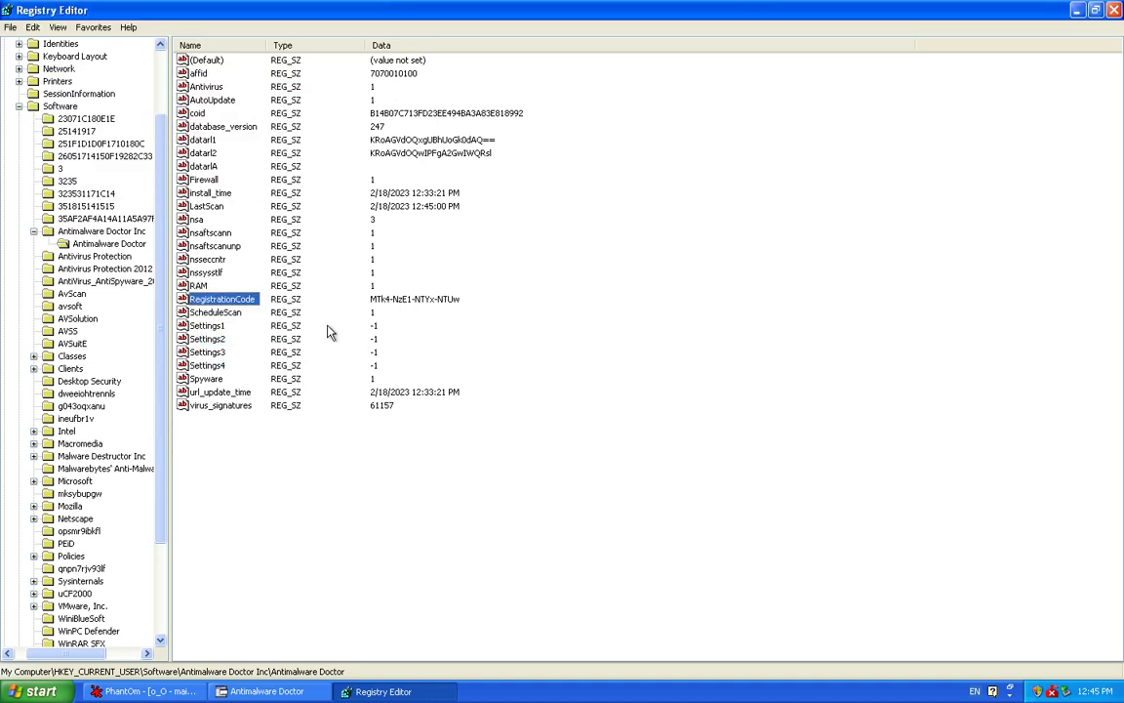
Copy the RegistrationCode value's name and export the selected Antimalware Doctor key to the desktop under the name RegistrationCode.
right_click(238, 299)
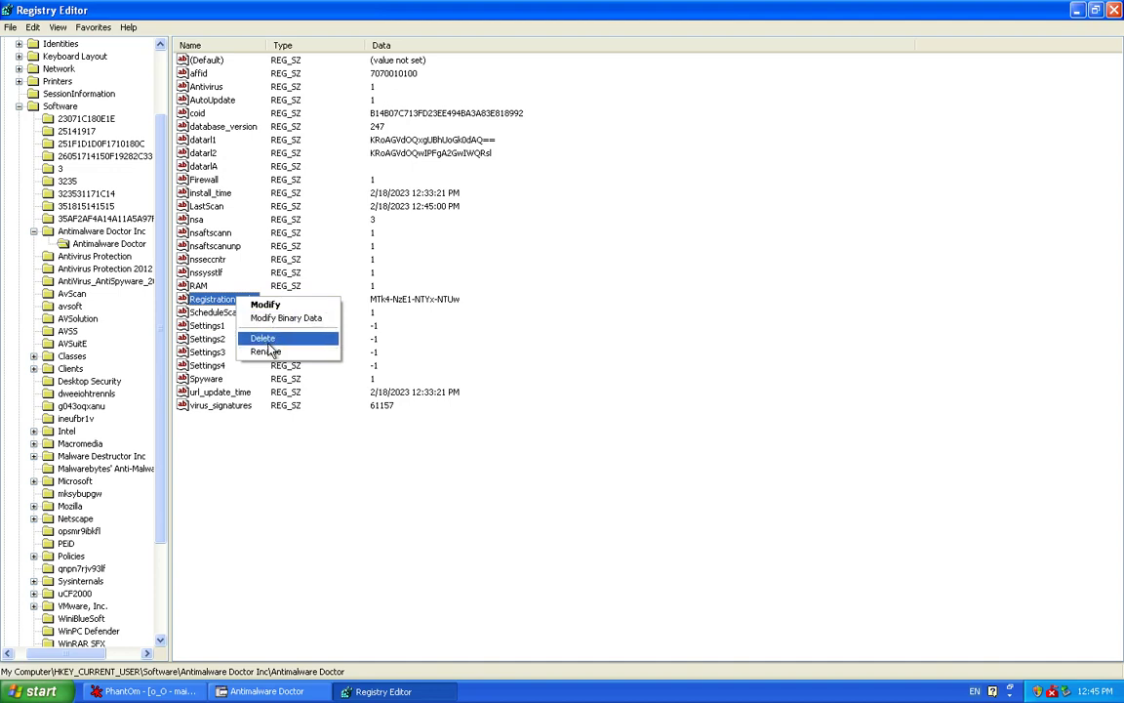
left_click(265, 351)
right_click(246, 300)
left_click(278, 340)
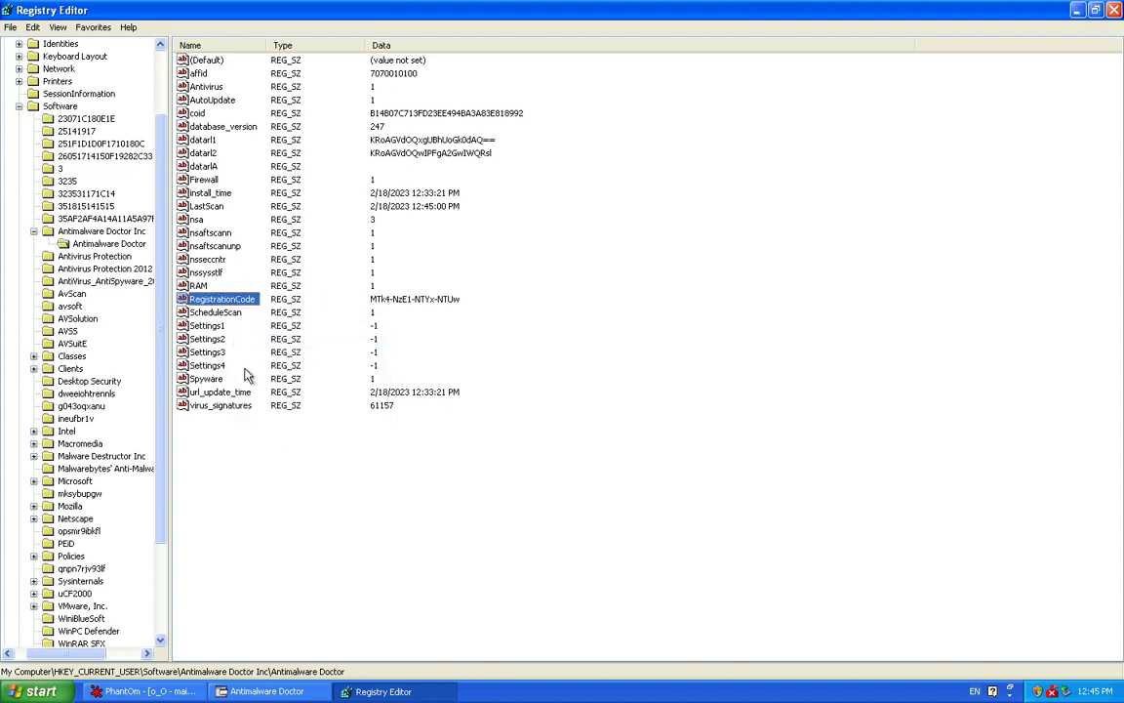
right_click(115, 243)
left_click(161, 329)
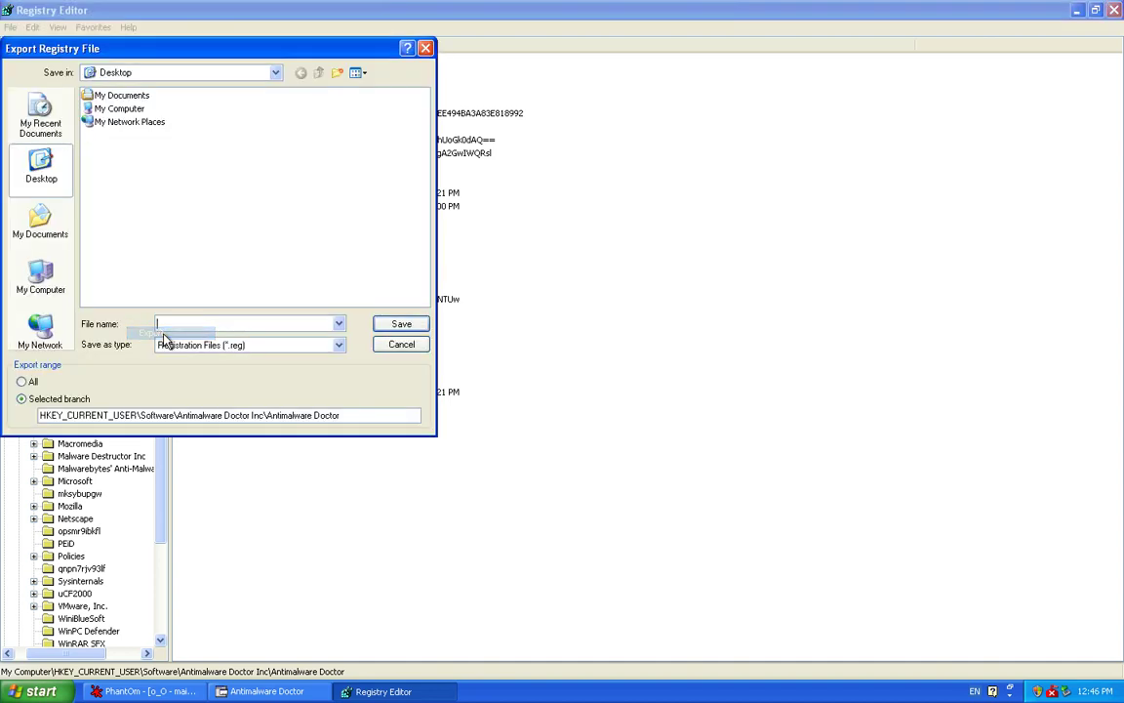
right_click(161, 323)
left_click(244, 367)
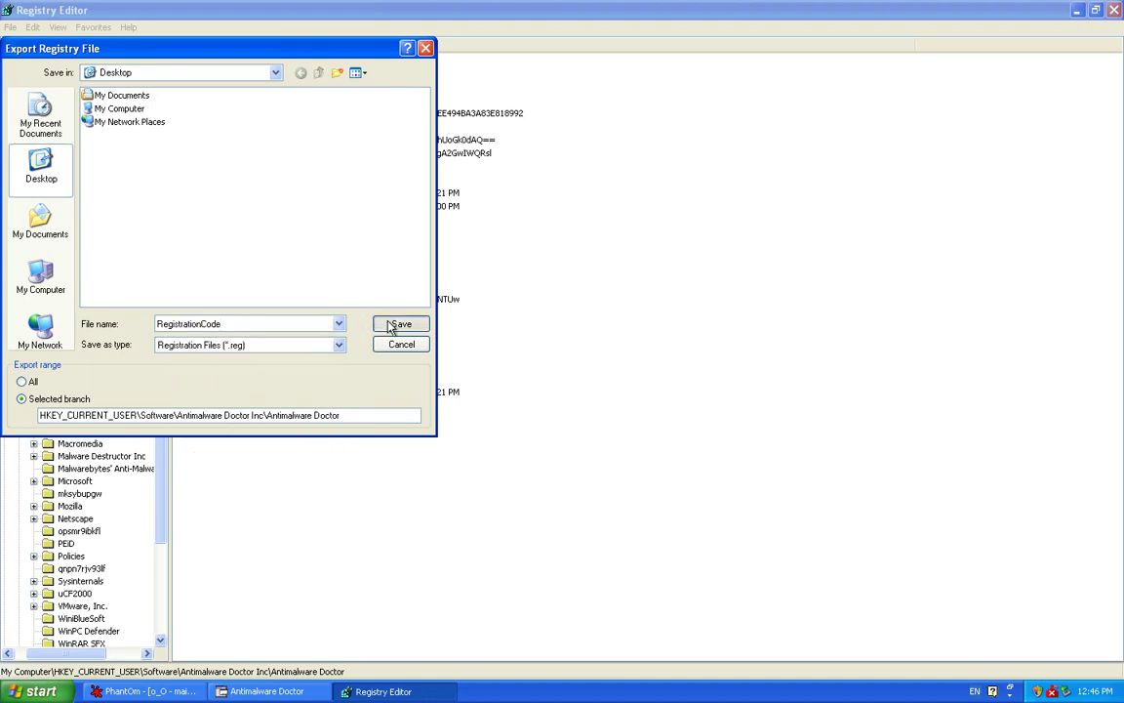
left_click(394, 324)
Switch to the PhantOm debugger and close it.
key("alt+Tab")
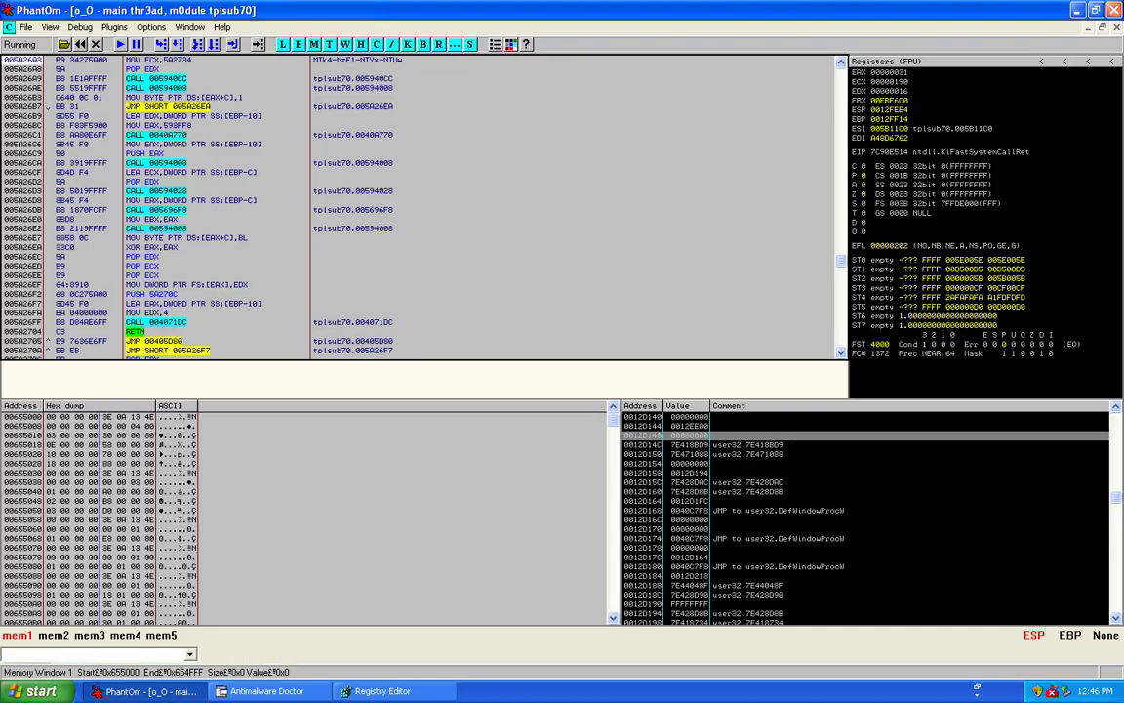
double_click(1004, 9)
key("alt+F4")
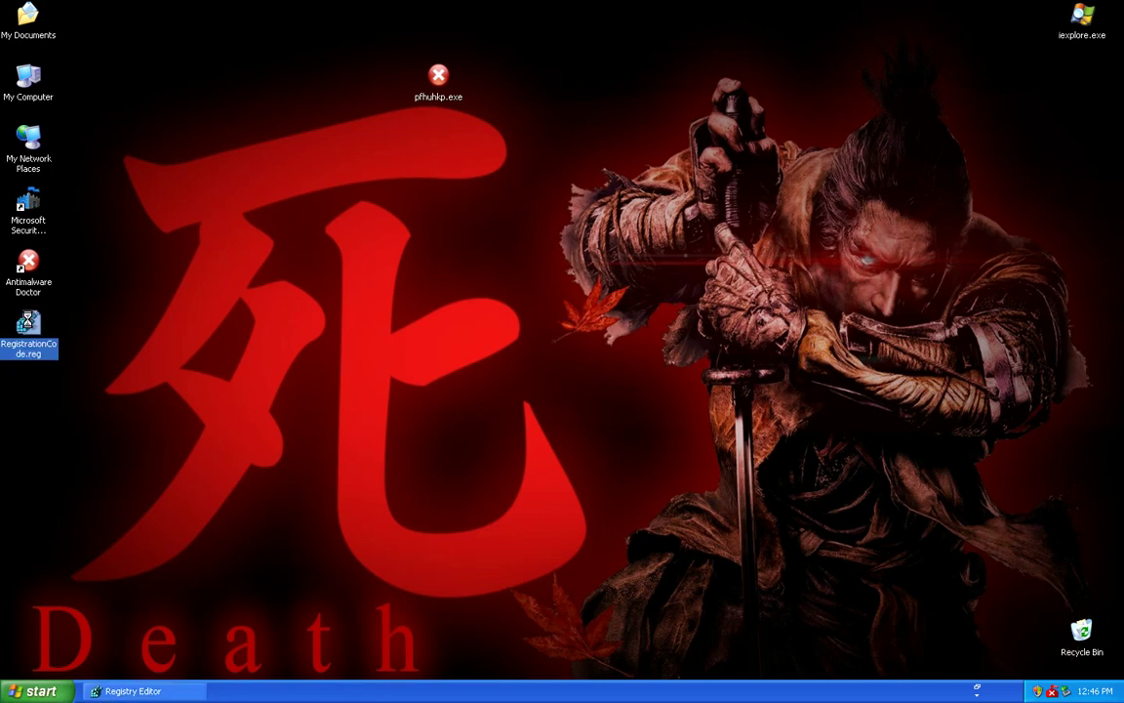
Open RegistrationCode.reg in Notepad for editing and delete all entries below the RegistrationCode line, from Firewall to Settings4.
right_click(28, 320)
left_click(49, 342)
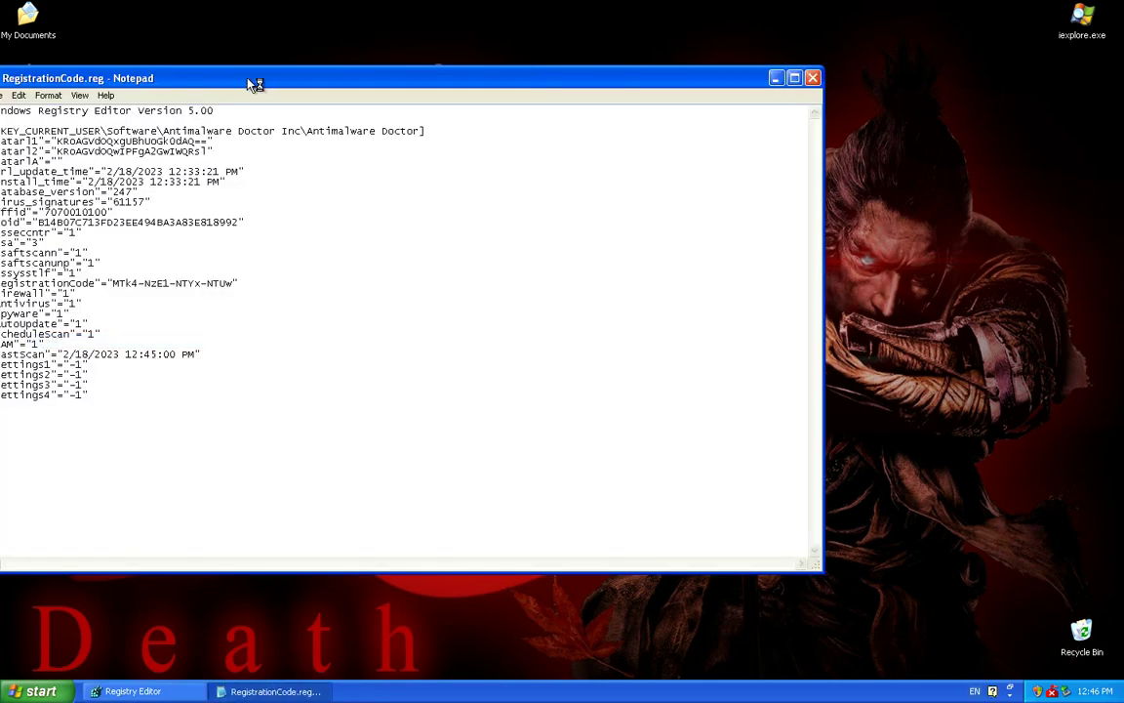
left_click_drag(253, 85, 480, 117)
left_click(361, 432)
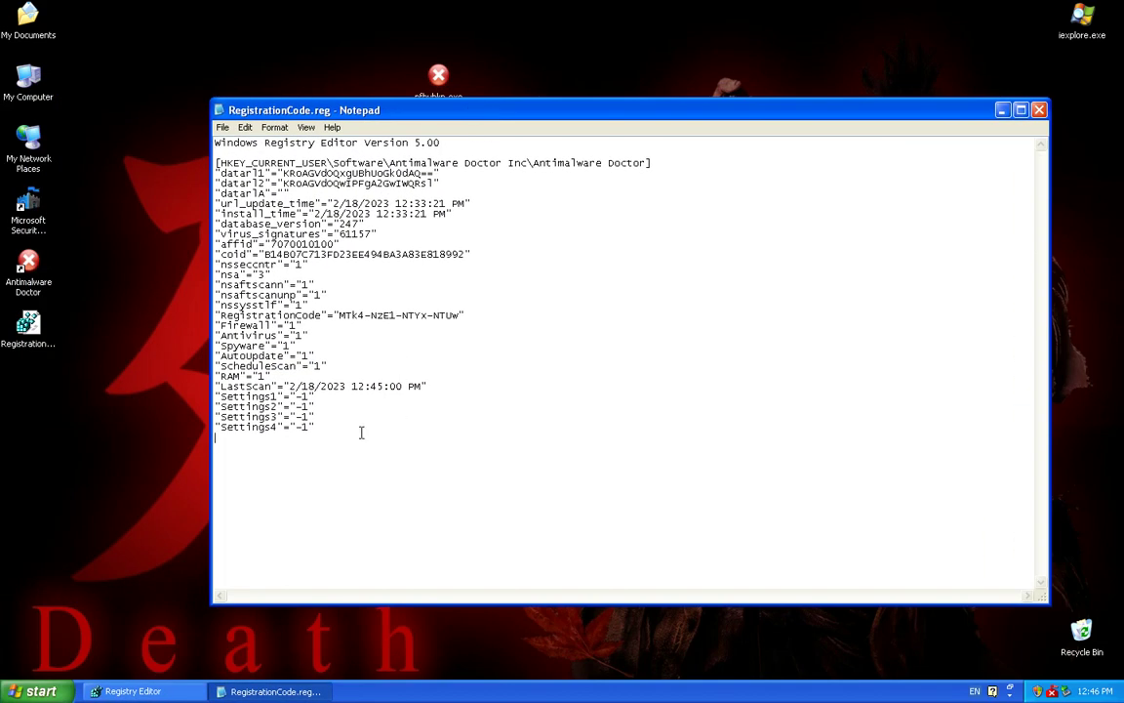
left_click_drag(361, 432, 181, 322)
key("Delete")
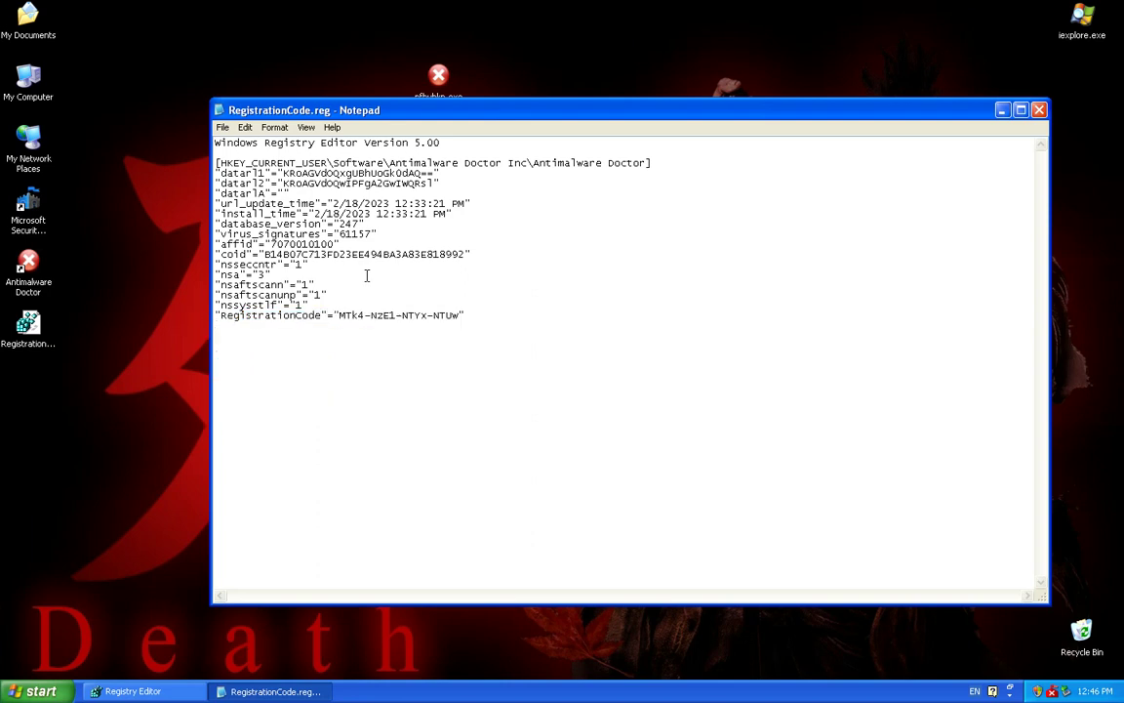
Delete all entries between the key path and the RegistrationCode line in RegistrationCode.reg, and close the file with its changes saved.
left_click_drag(309, 308, 88, 183)
left_click(90, 192)
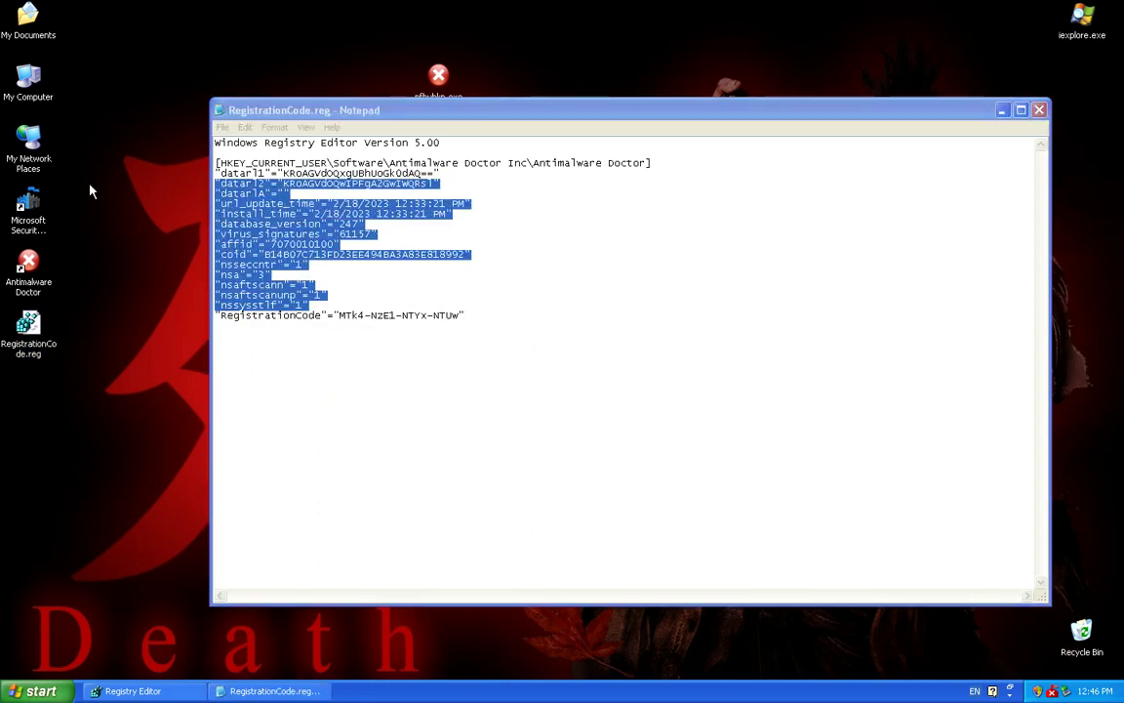
left_click(346, 313)
left_click_drag(337, 306, 149, 166)
key("BackSpace")
key("BackSpace")
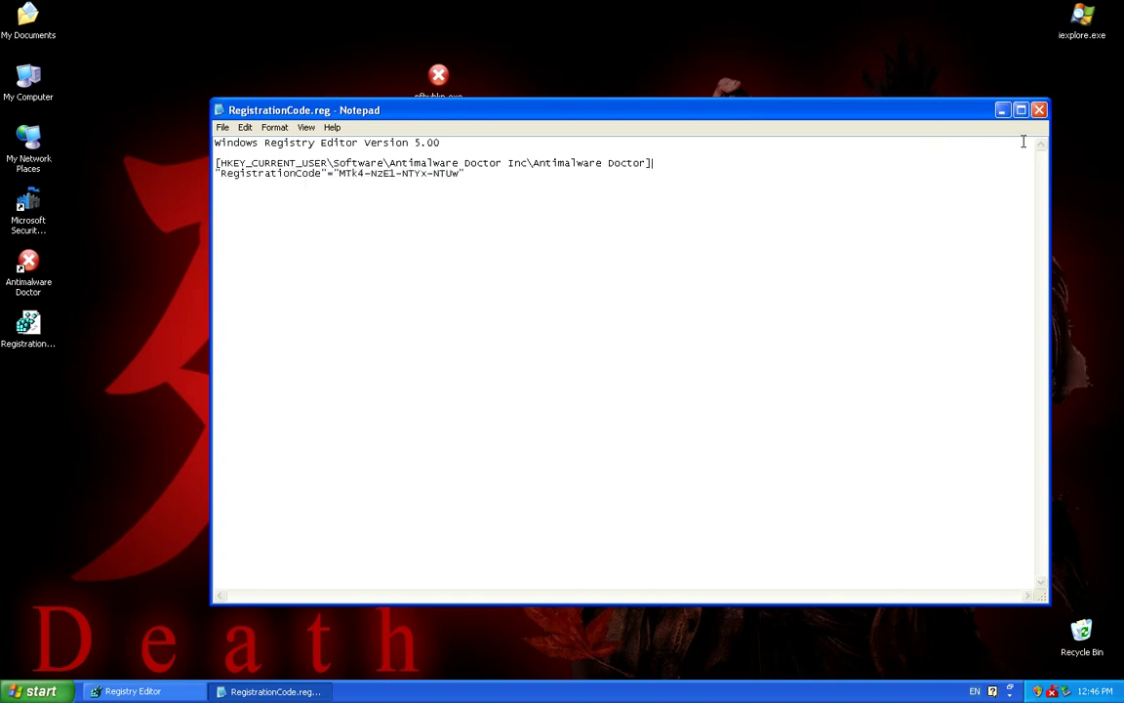
left_click(1038, 109)
left_click(564, 532)
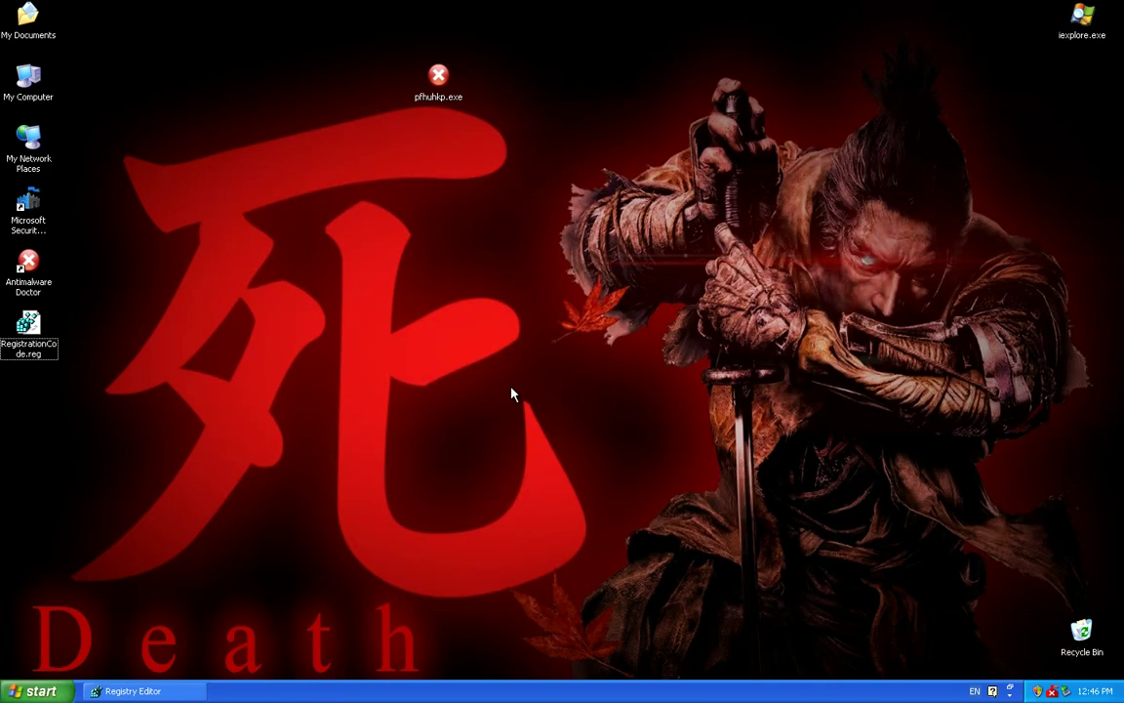
Delete the Antimalware Doctor key with its subkeys from the registry, and close the Registry Editor and My Computer windows.
key("super+r")
key("super+e")
key("Return")
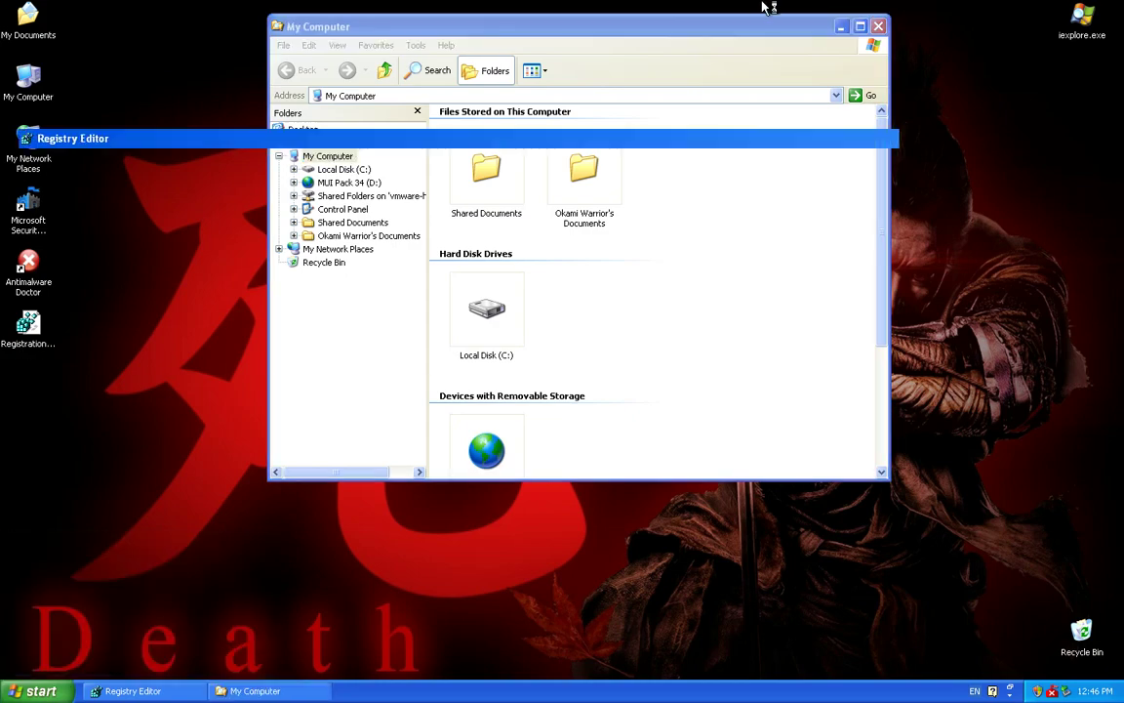
left_click(1096, 8)
key("Delete")
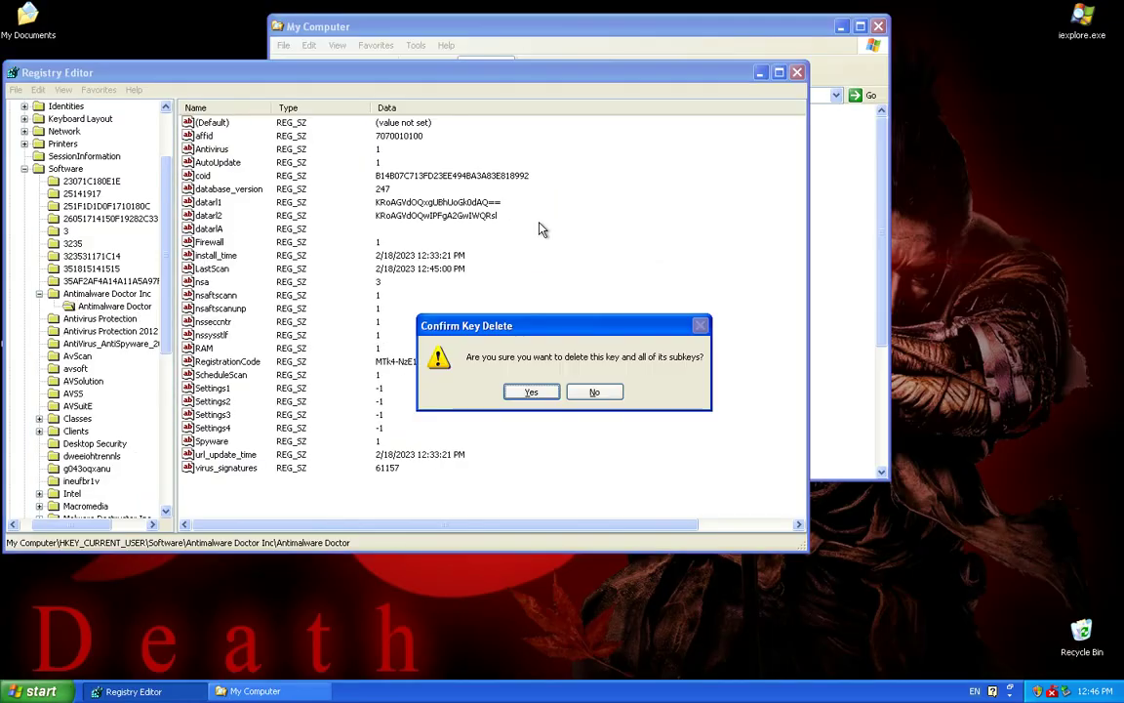
key("Return")
left_click(879, 26)
left_click(797, 72)
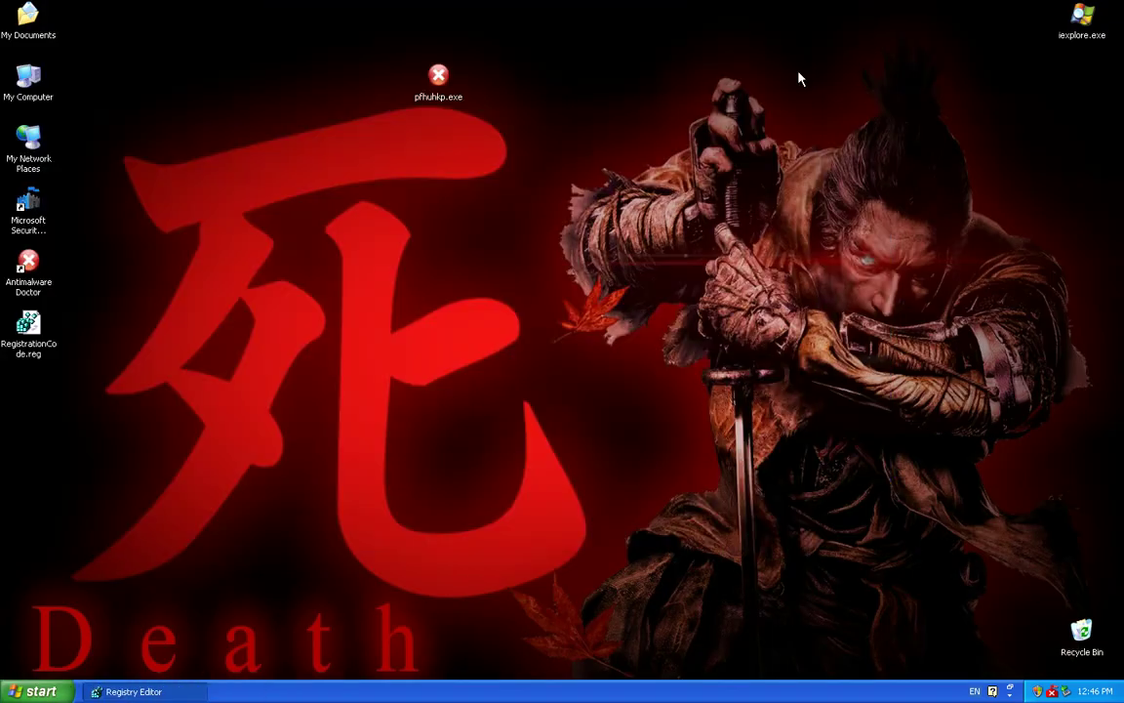
Start Antimalware Doctor with its main window showing, and import RegistrationCode.reg into the registry.
left_click(20, 271)
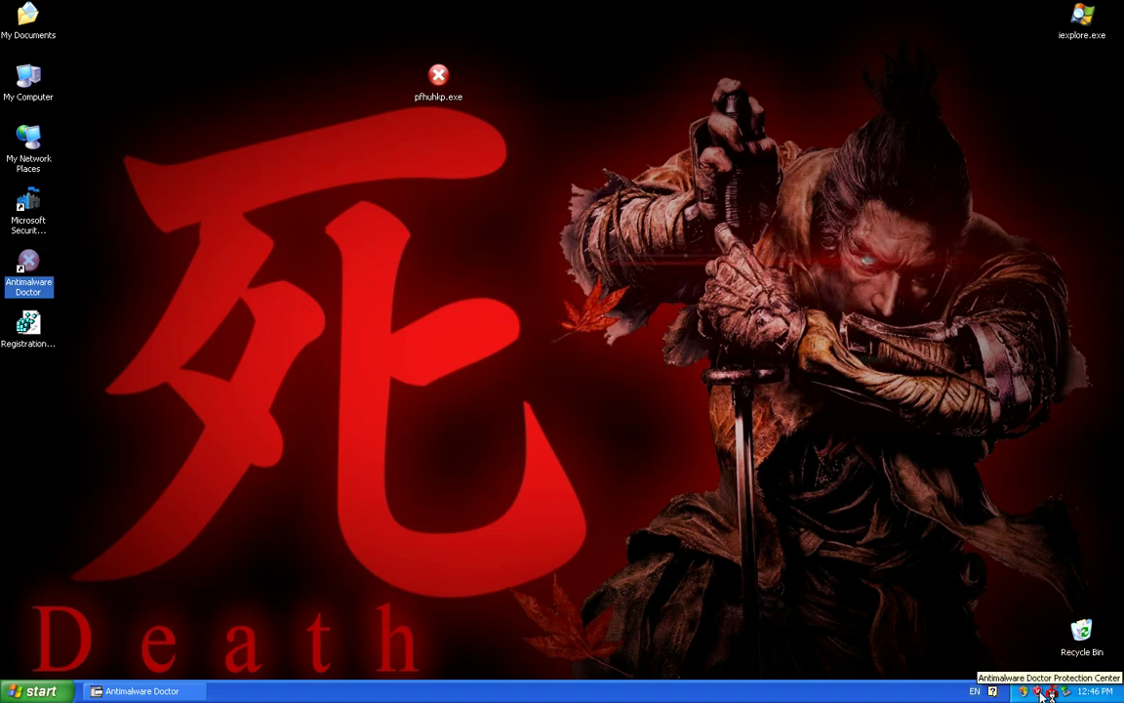
double_click(1044, 690)
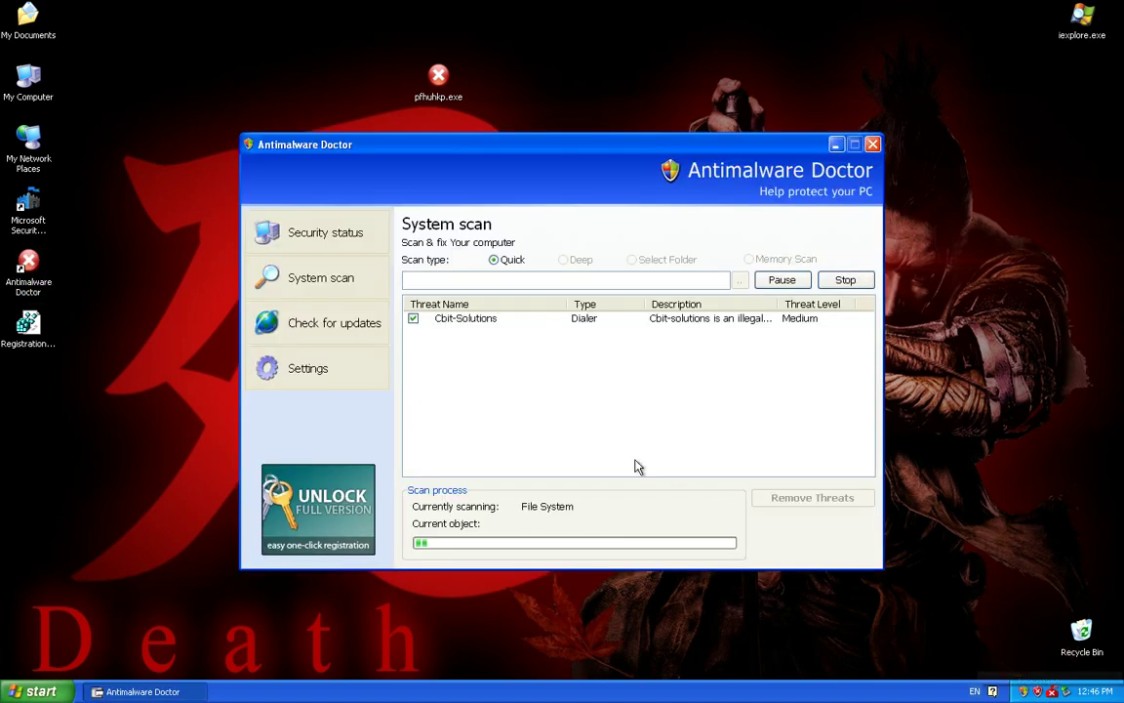
double_click(25, 320)
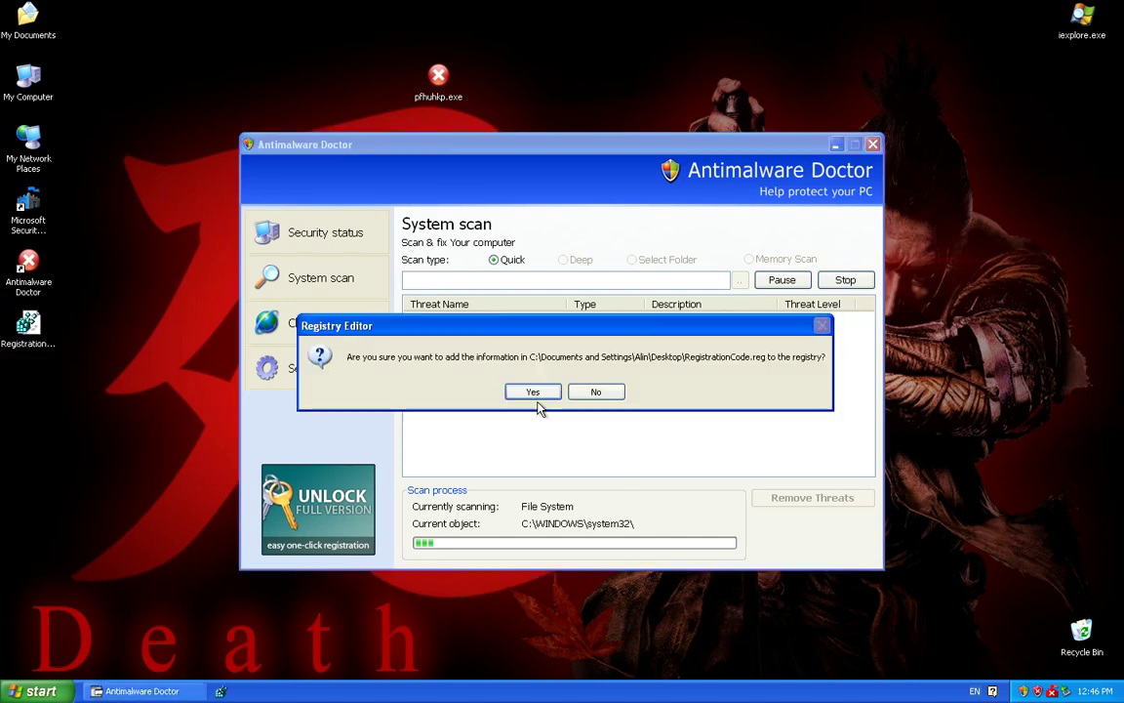
left_click(548, 392)
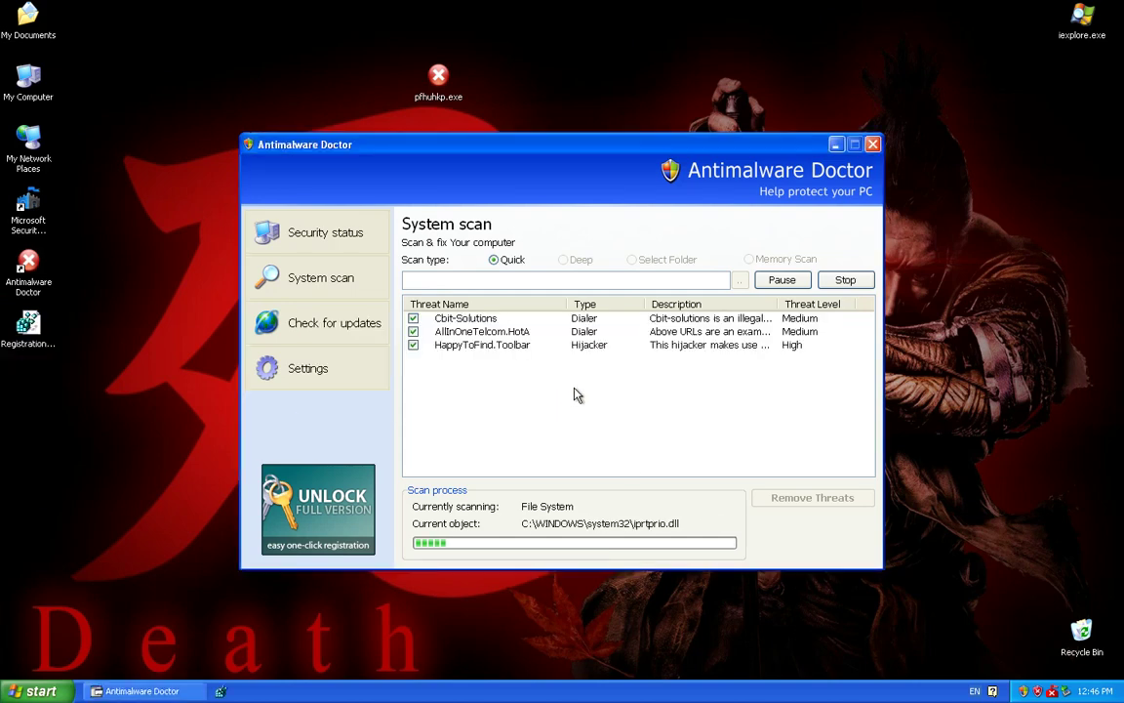
Dismiss the import confirmation for RegistrationCode.reg and bring the Antimalware Doctor main window back into view.
left_click(221, 691)
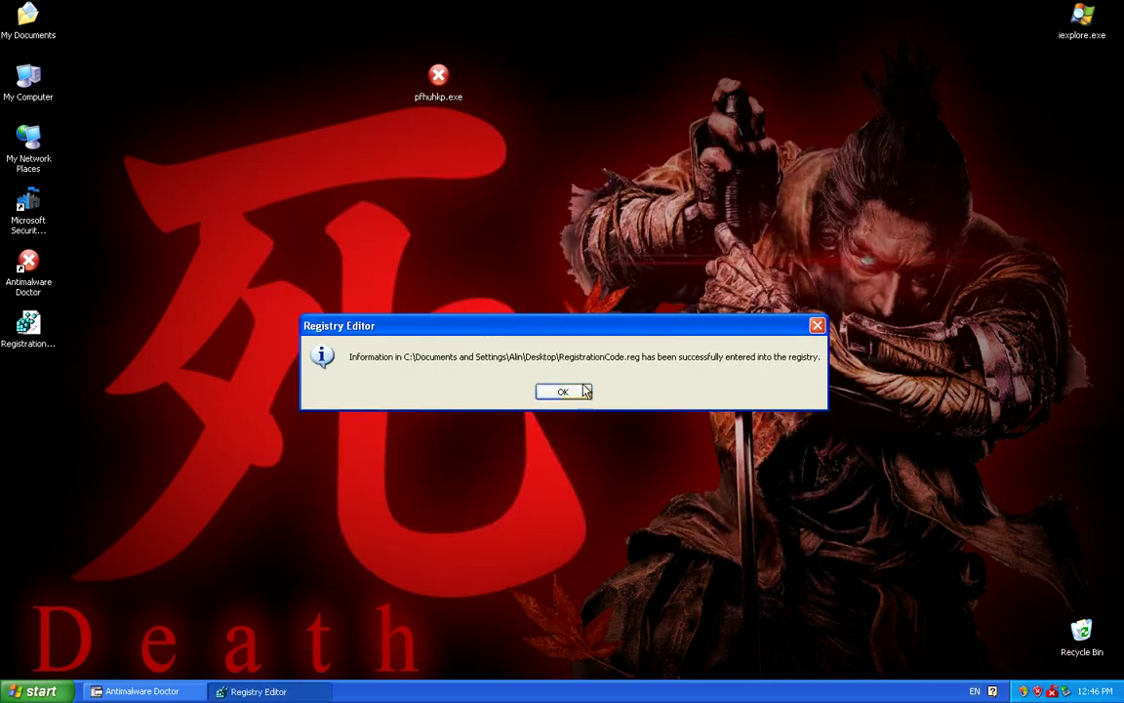
left_click(569, 391)
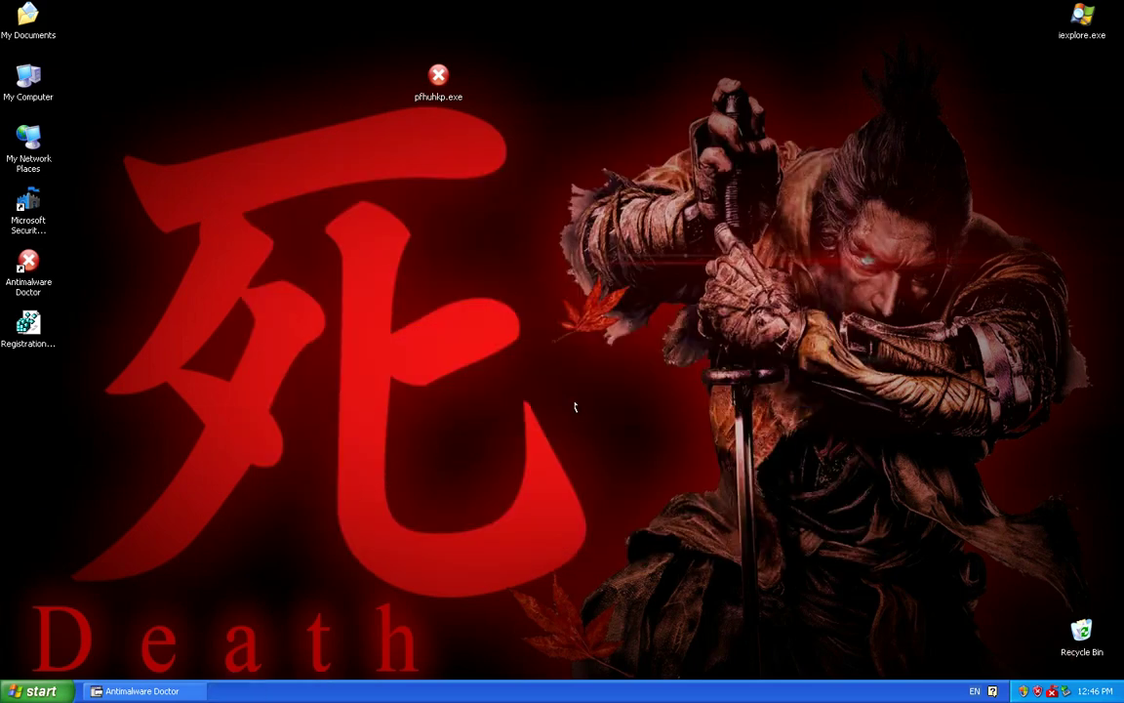
left_click(37, 691)
left_click(116, 691)
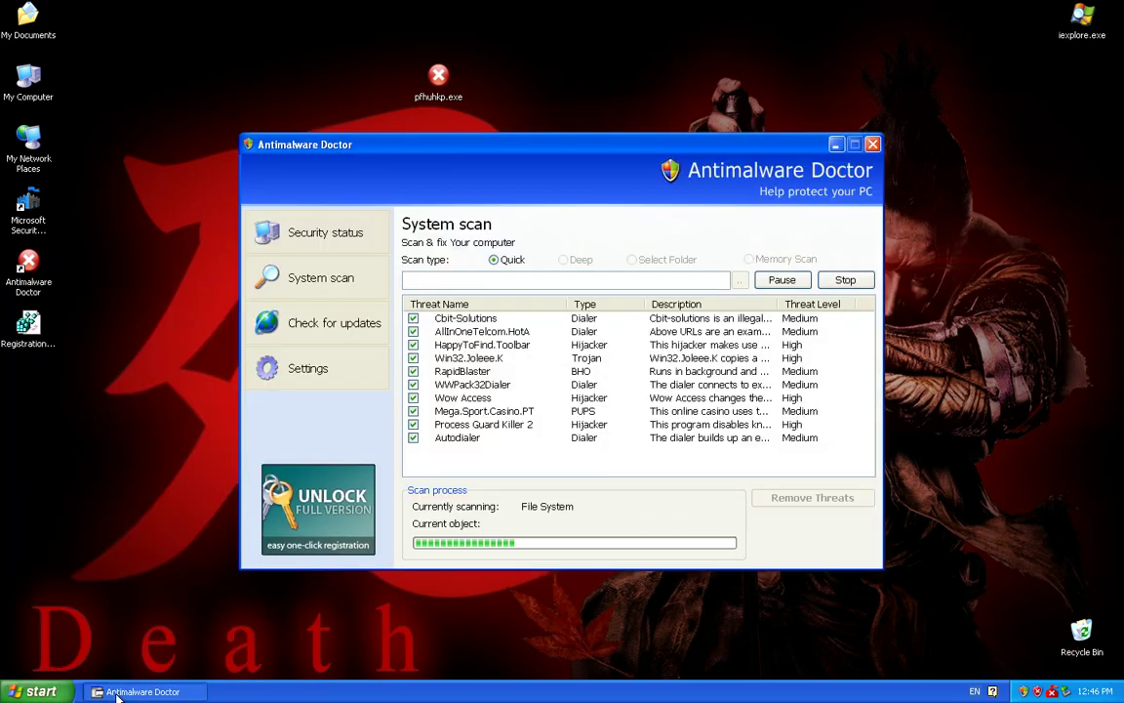
Review the threats listed by the running quick scan down to the last entries.
key("super")
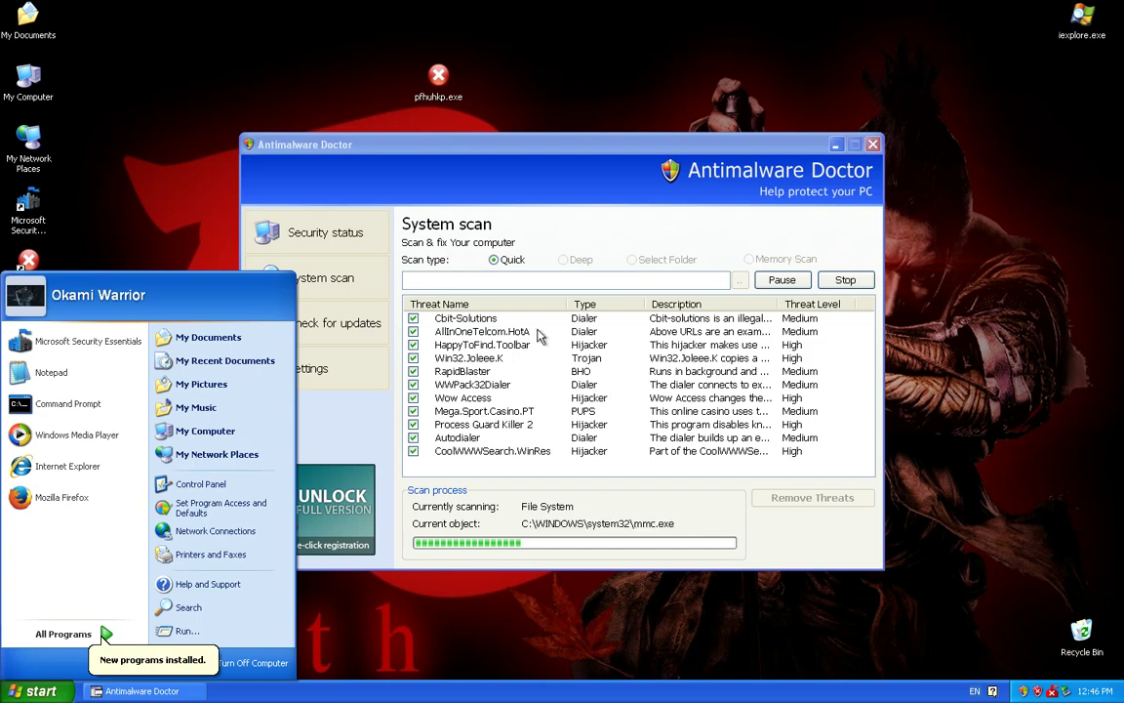
left_click(540, 336)
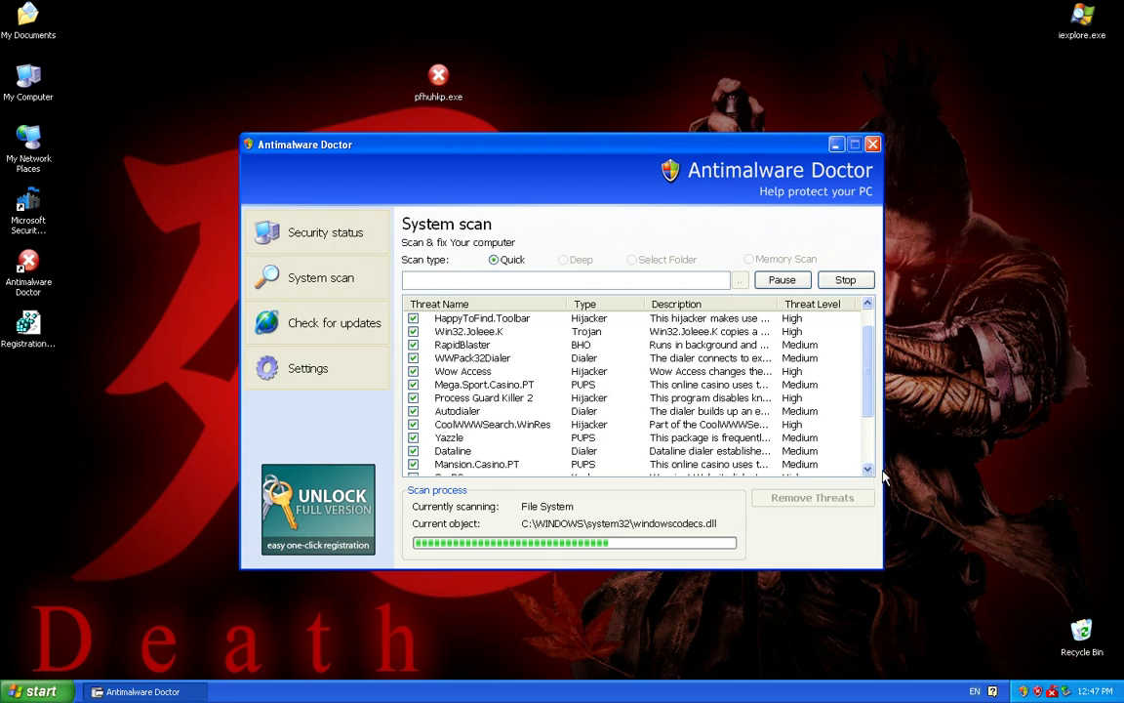
left_click_drag(865, 351, 875, 410)
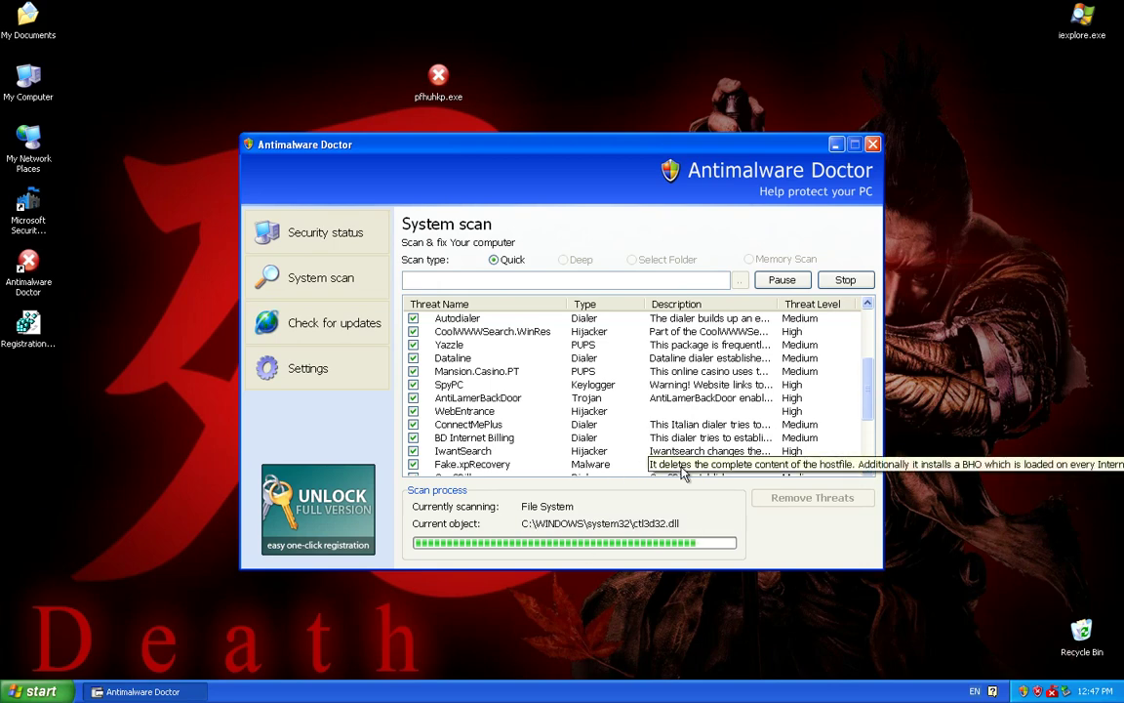
scroll(683, 471, "down", 3)
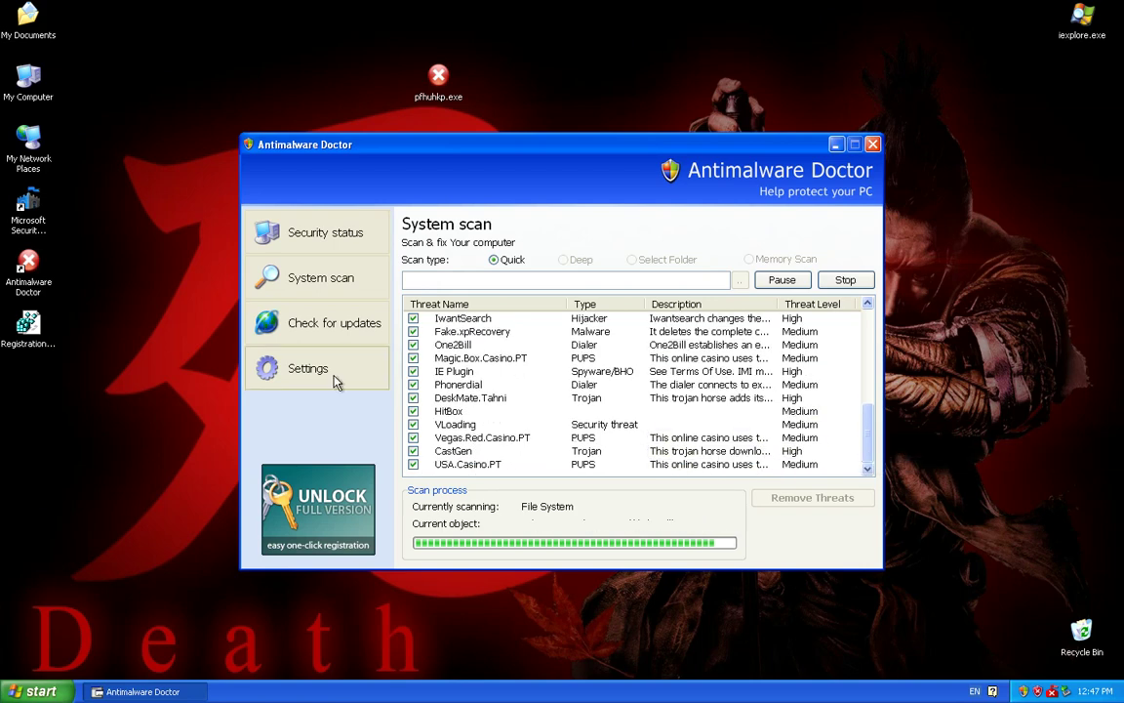
Enable Threats Warning and Compatibility with self-defense applications in the settings, try to save them, and proceed to the activation dialog.
left_click(306, 366)
left_click(316, 335)
left_click(307, 368)
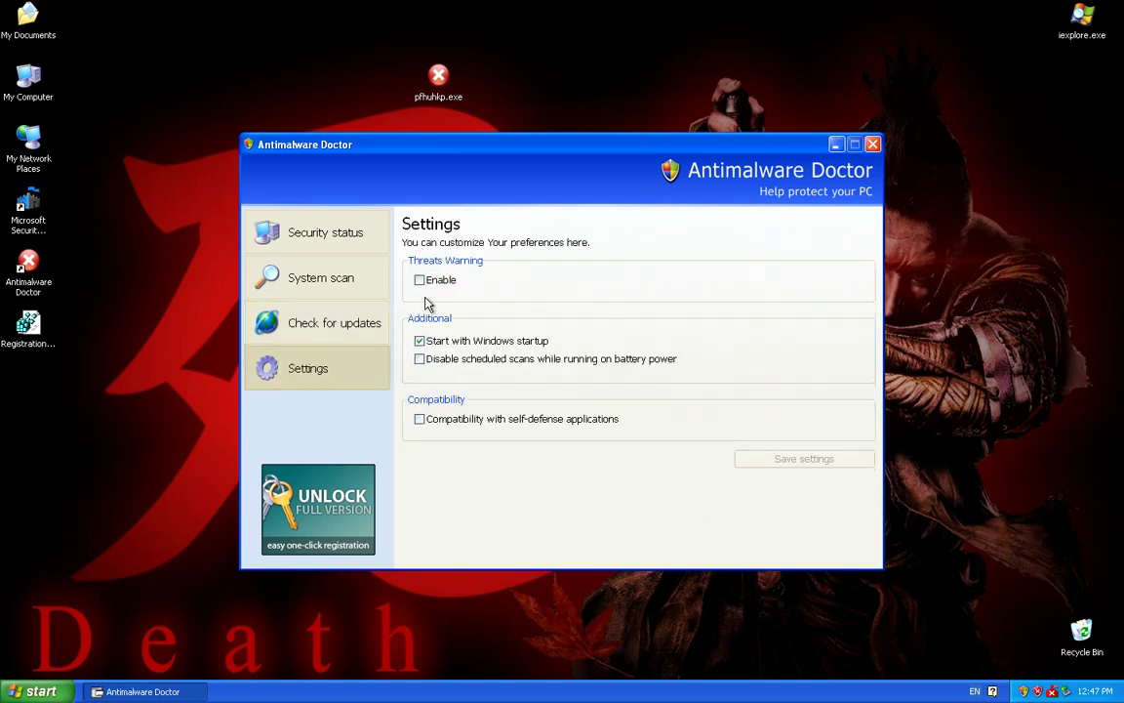
left_click(419, 279)
left_click(839, 460)
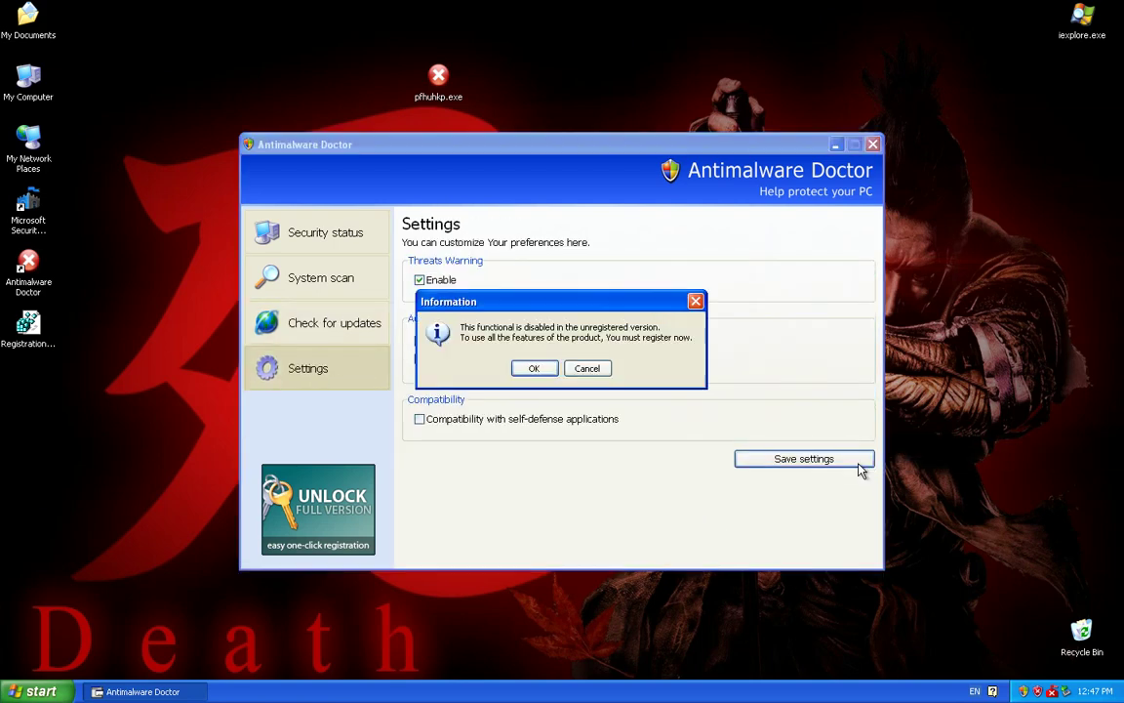
left_click(587, 367)
left_click(517, 420)
left_click(748, 460)
left_click(532, 367)
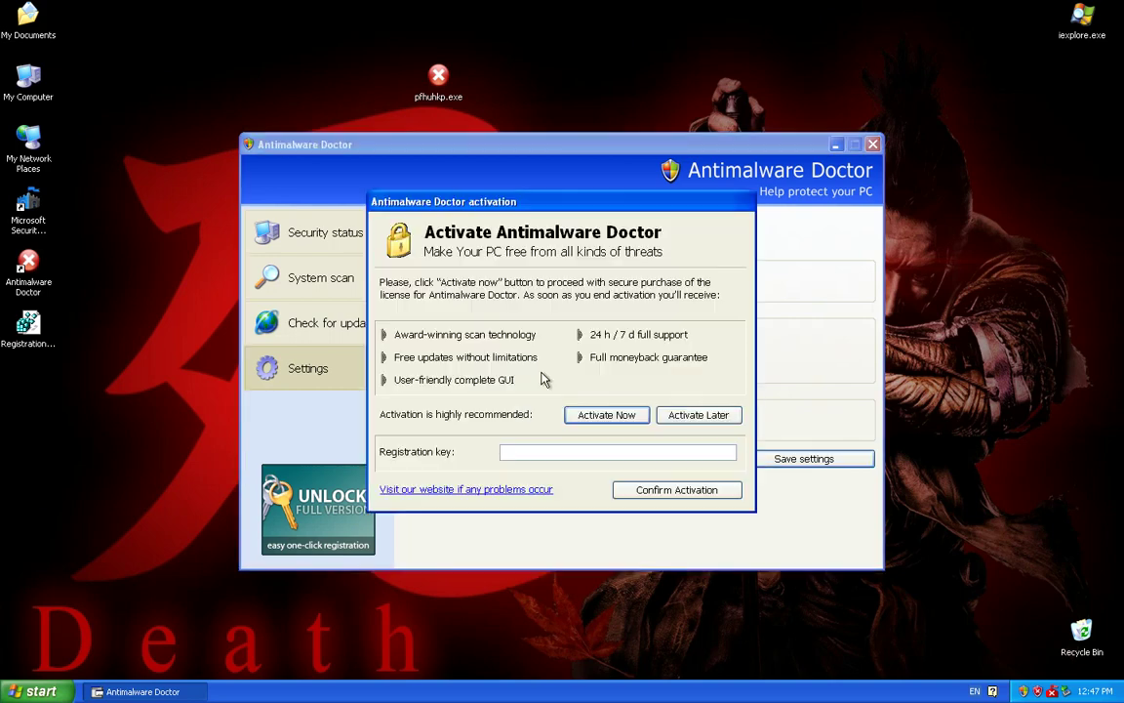
Try to confirm activation with the registration key left empty, postpone the activation, and show the security status.
left_click(687, 493)
left_click(563, 364)
left_click(695, 414)
left_click(534, 368)
left_click(310, 234)
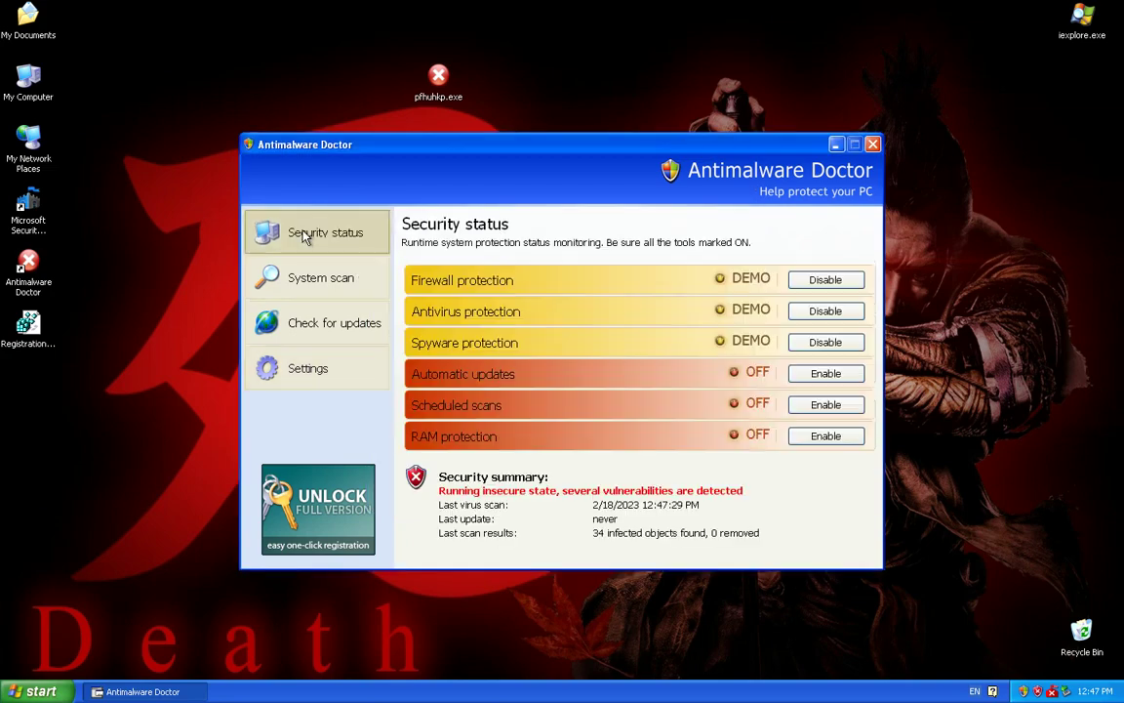
Start Process Explorer from iexplore.exe and examine the handles of tplsub700jk.exe, including its HKCU Antimalware Doctor registry key.
left_click(1093, 17)
double_click(1093, 18)
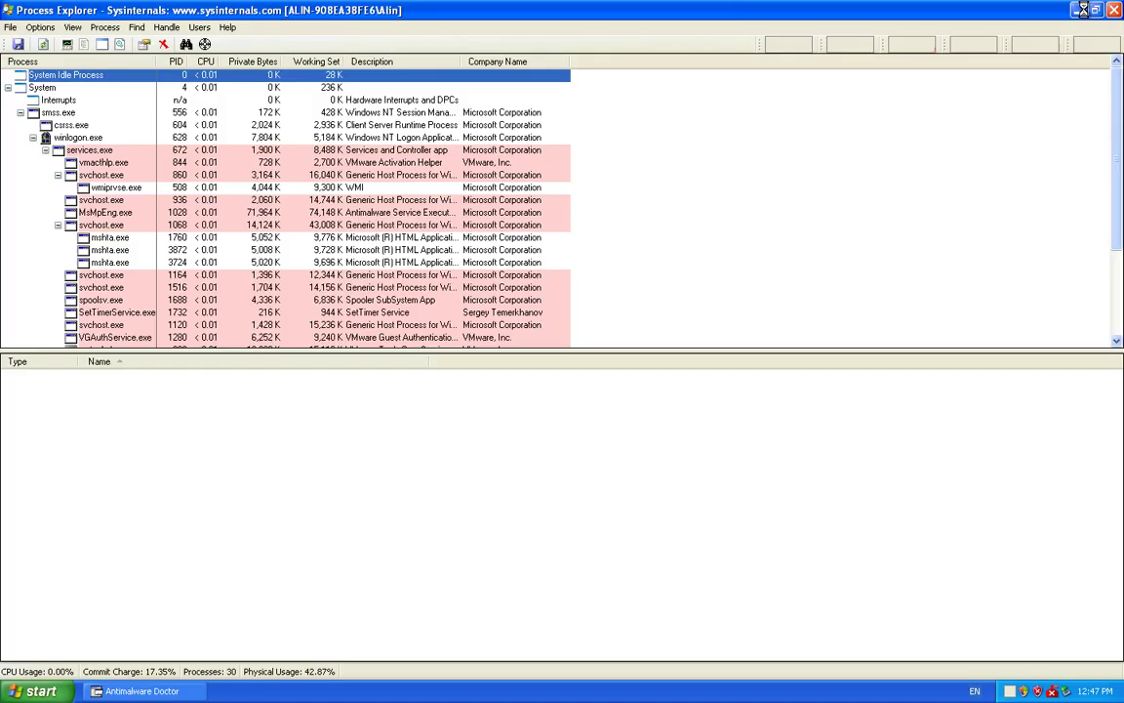
scroll(269, 325, "down", 3)
left_click(97, 312)
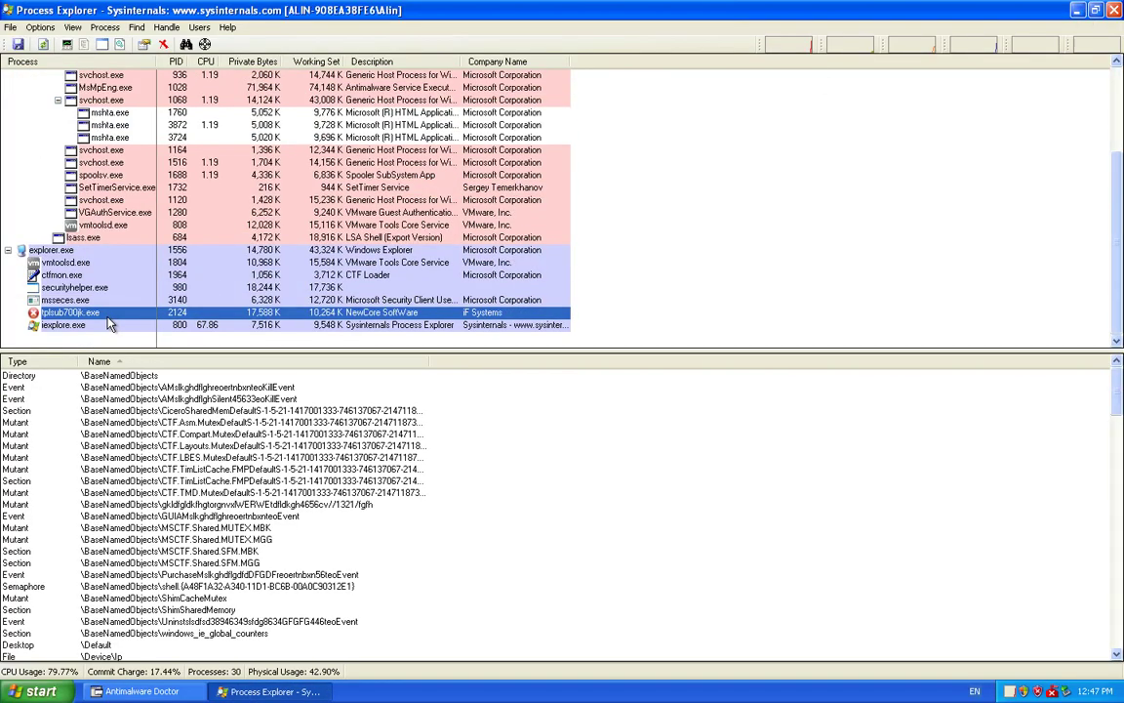
left_click(164, 488)
scroll(242, 547, "down", 5)
scroll(242, 546, "down", 7)
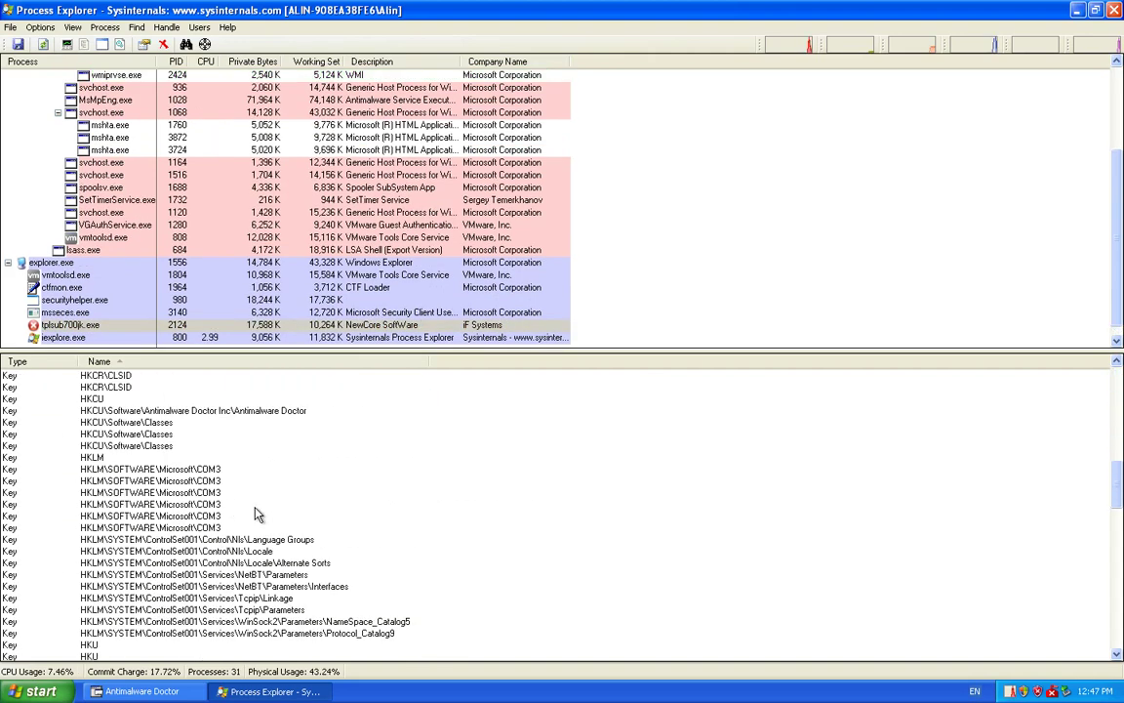
left_click(262, 412)
scroll(262, 415, "up", 2)
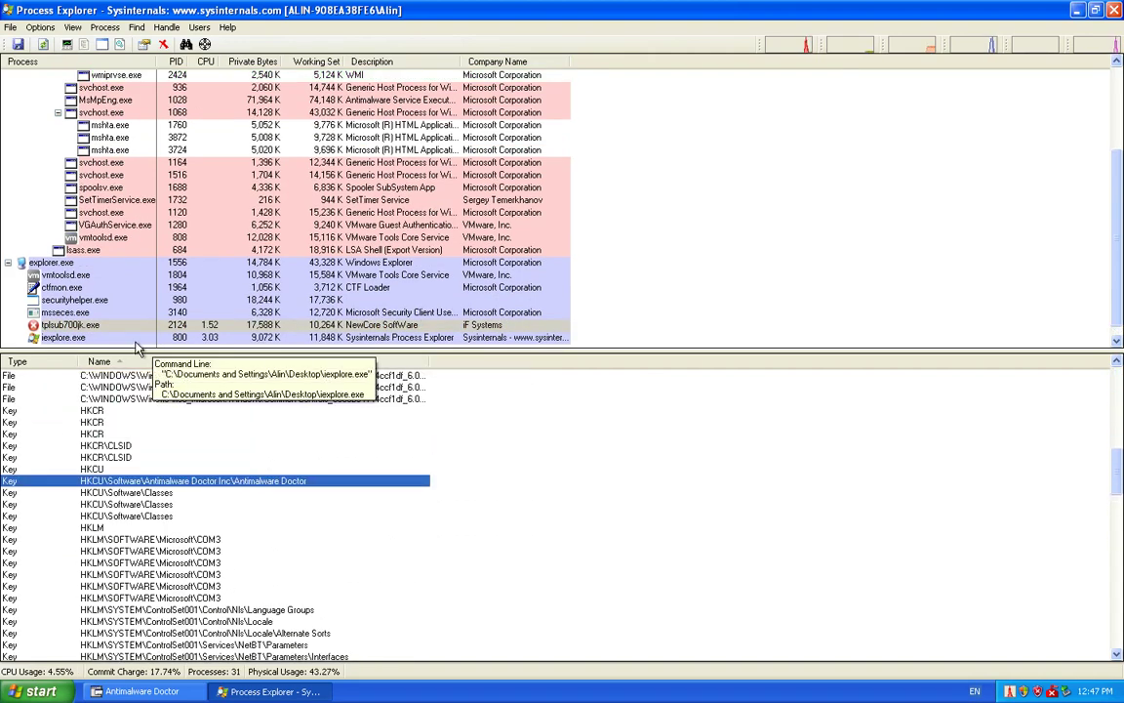
Restore Process Explorer to a smaller window and kill the tplsub700jk.exe process.
double_click(415, 10)
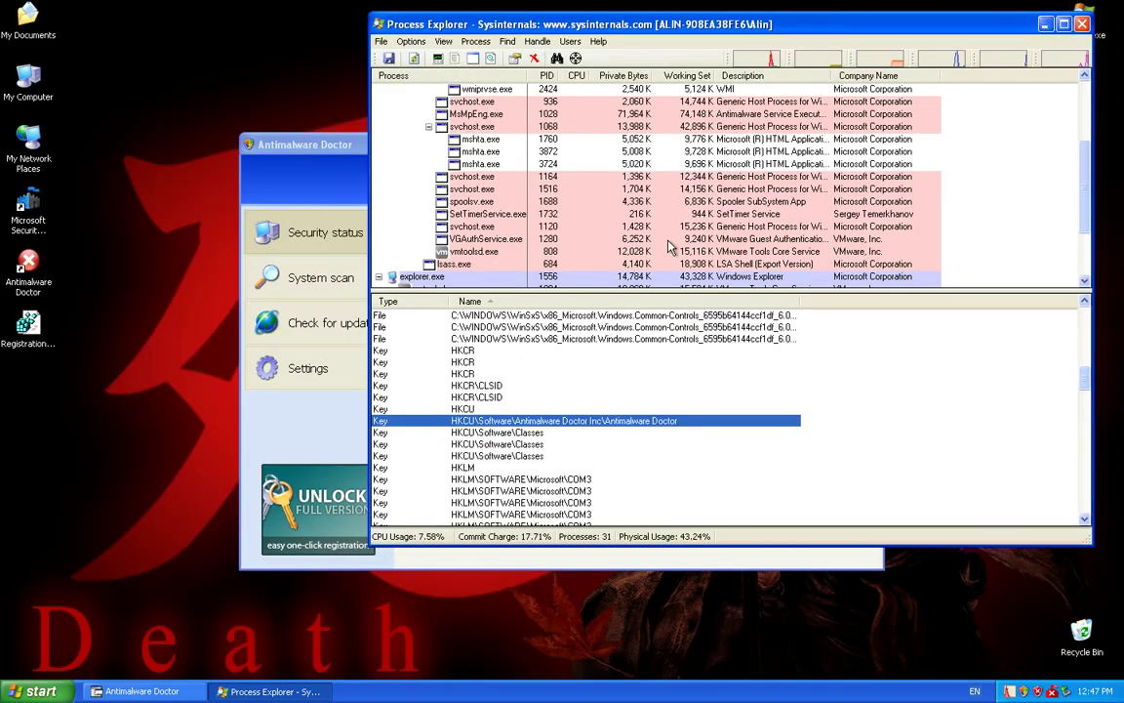
scroll(585, 224, "down", 2)
left_click(473, 251)
scroll(474, 225, "down", 2)
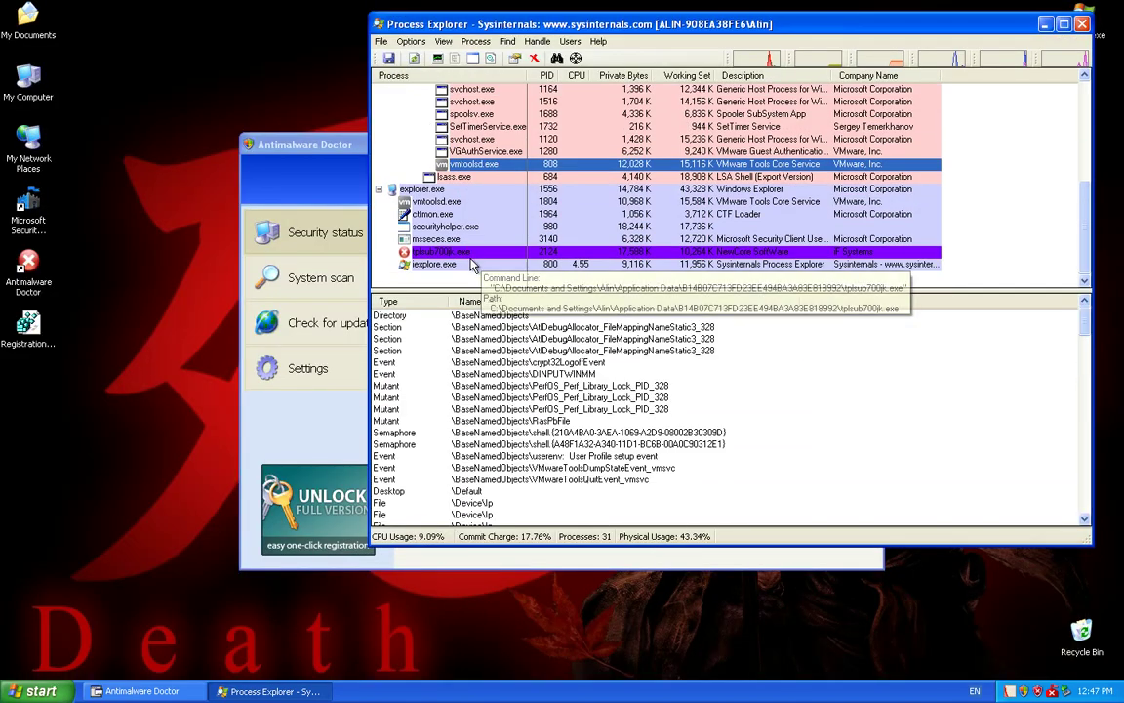
left_click(467, 251)
right_click(469, 254)
left_click(502, 303)
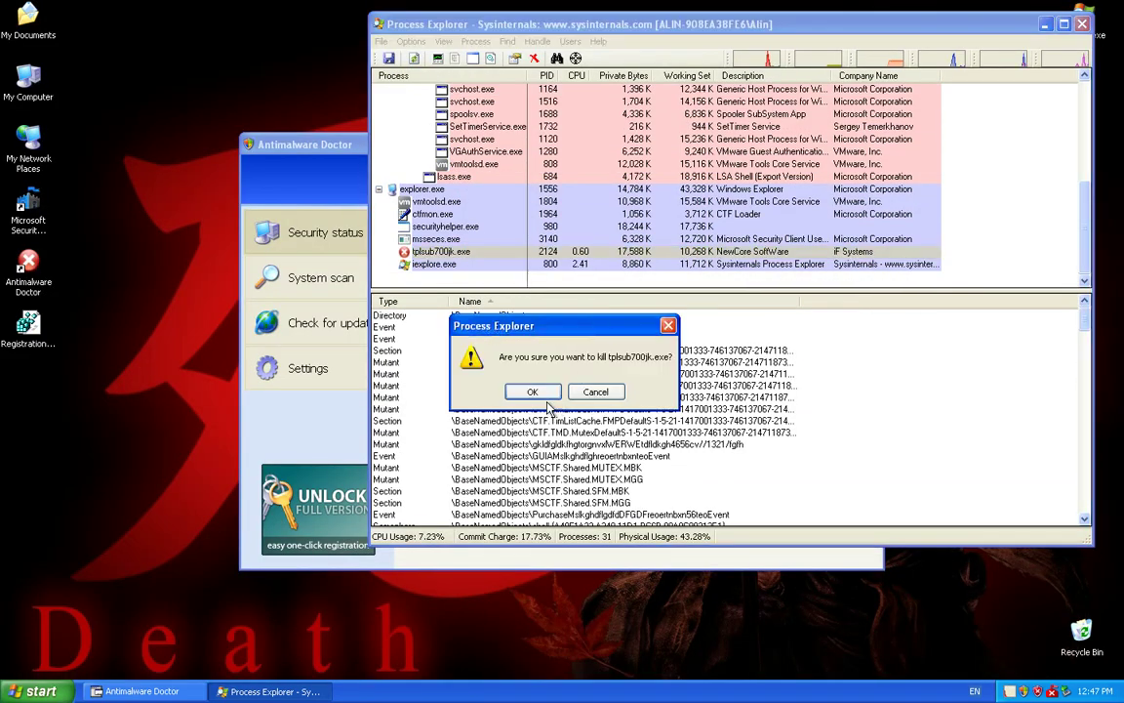
left_click(535, 393)
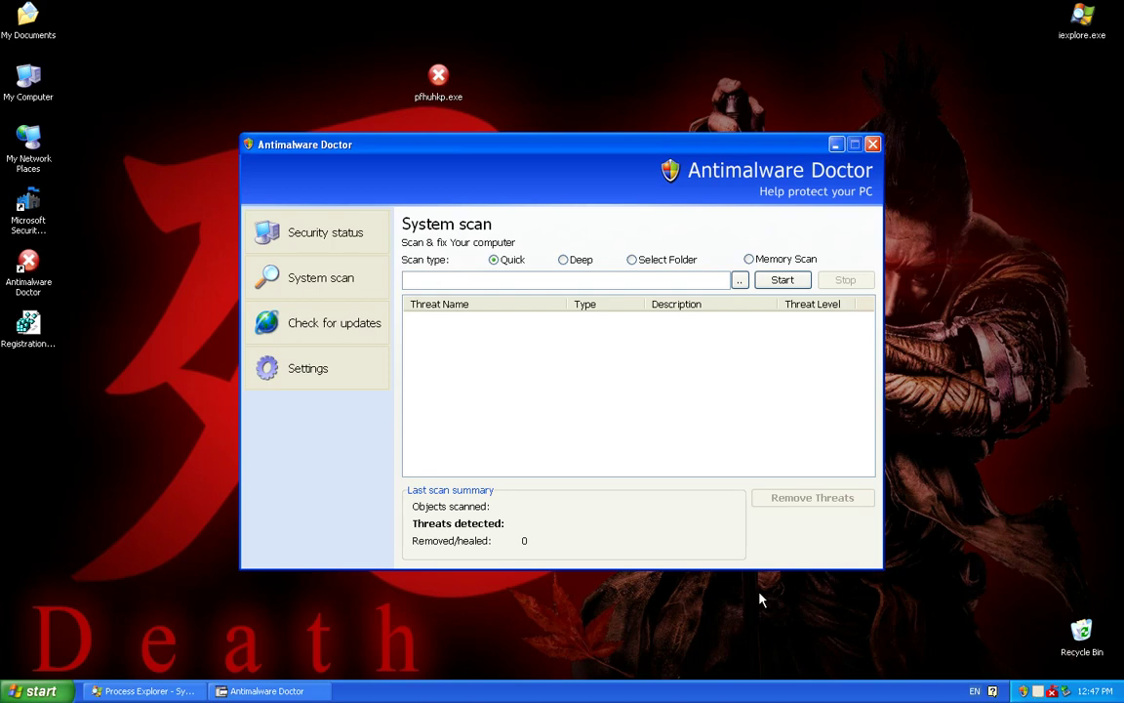
Start a quick system scan in Antimalware Doctor and enable all six security status items, from Firewall protection to RAM protection.
left_click(788, 282)
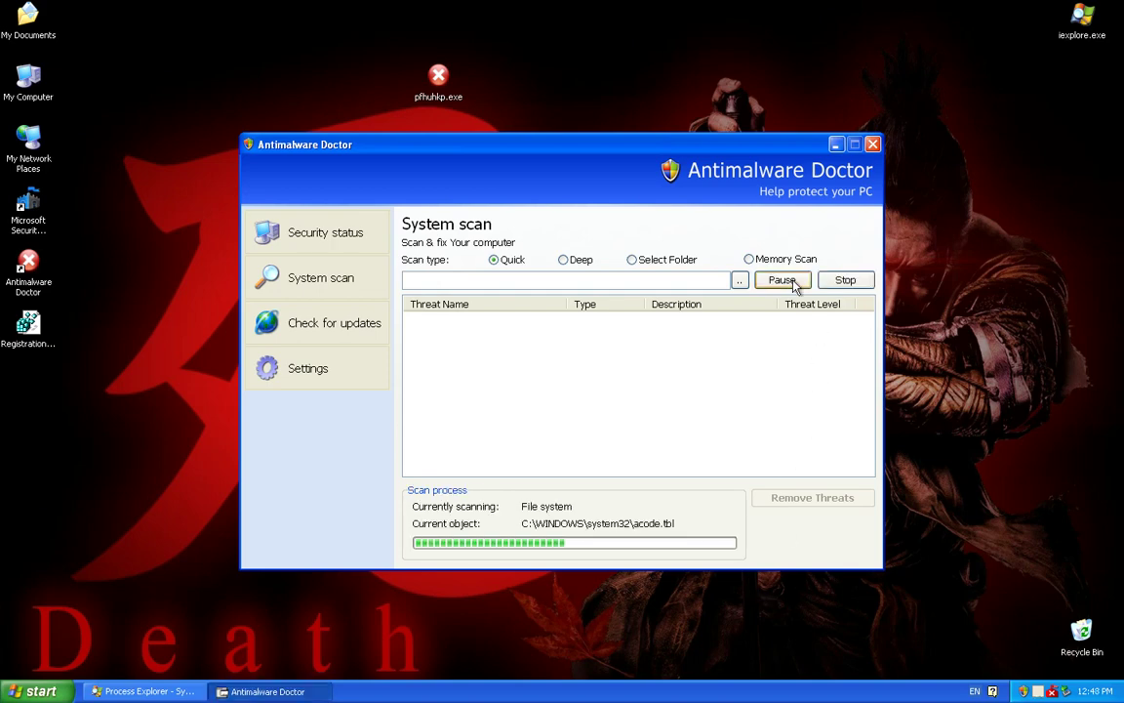
left_click(337, 237)
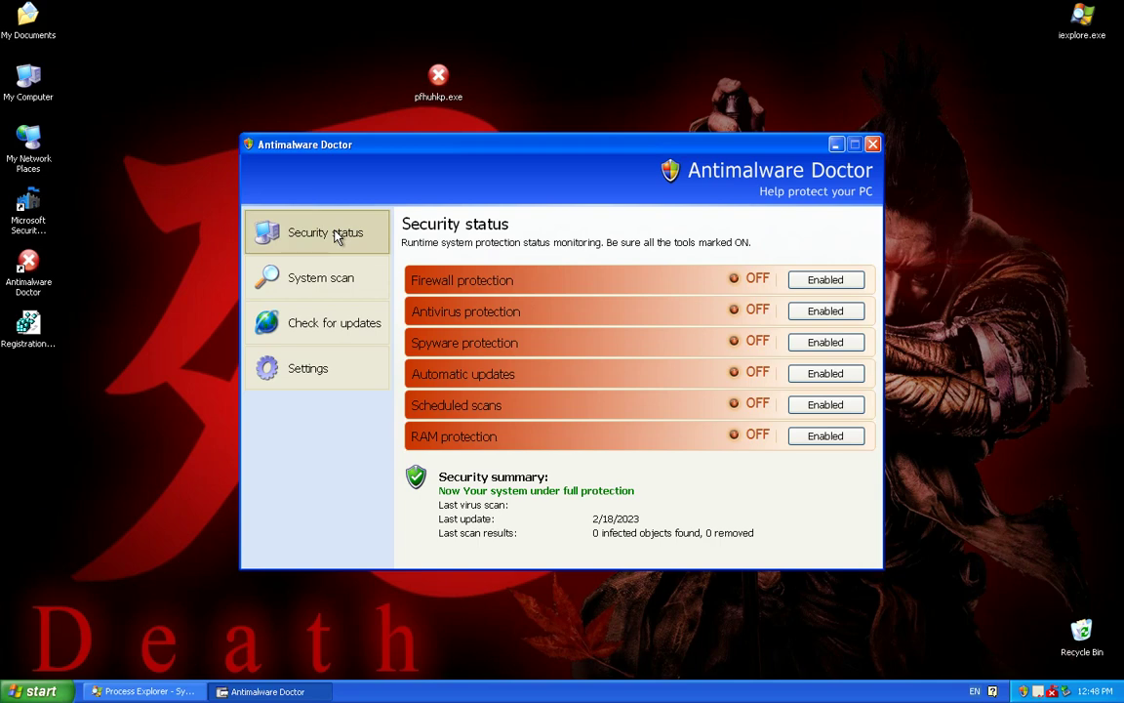
left_click(824, 283)
left_click(823, 311)
left_click(825, 342)
left_click(826, 373)
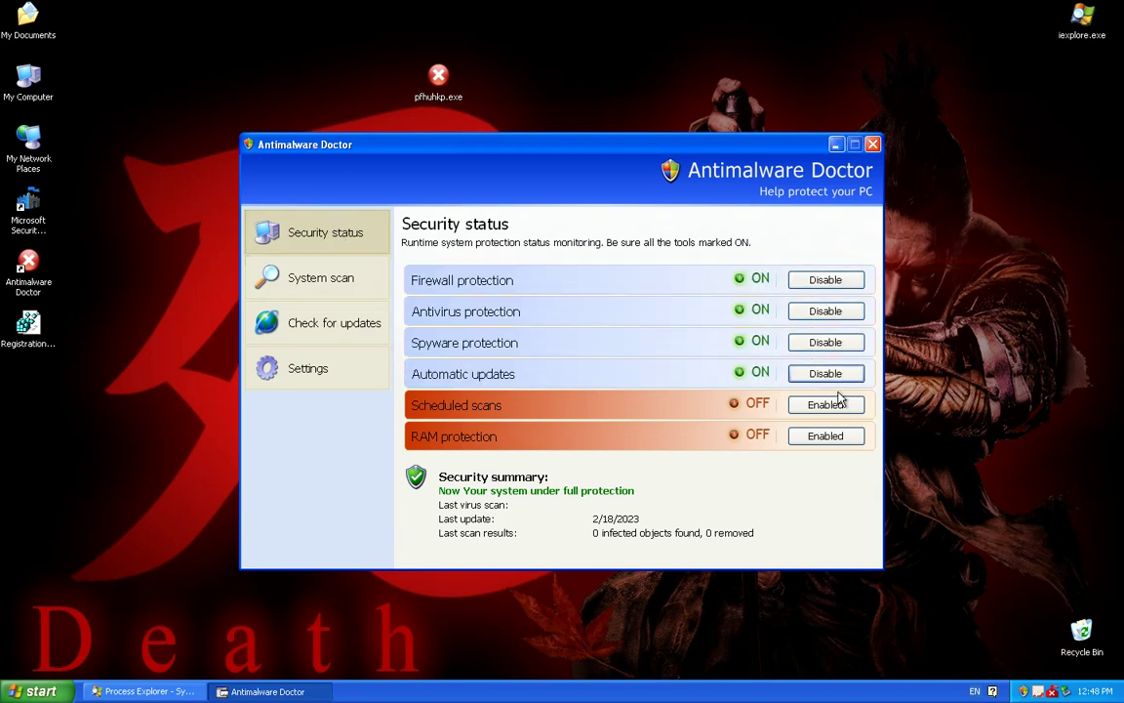
left_click(826, 404)
left_click(828, 436)
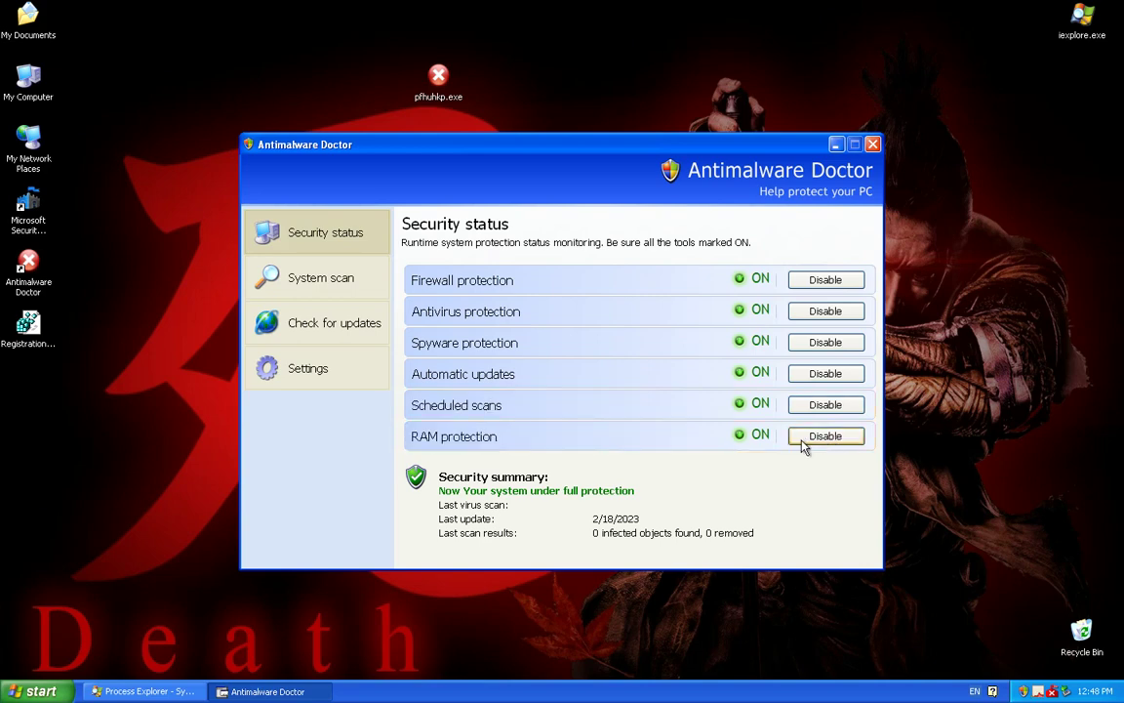
Check the last scan summary and the security status of the registered program.
left_click(320, 283)
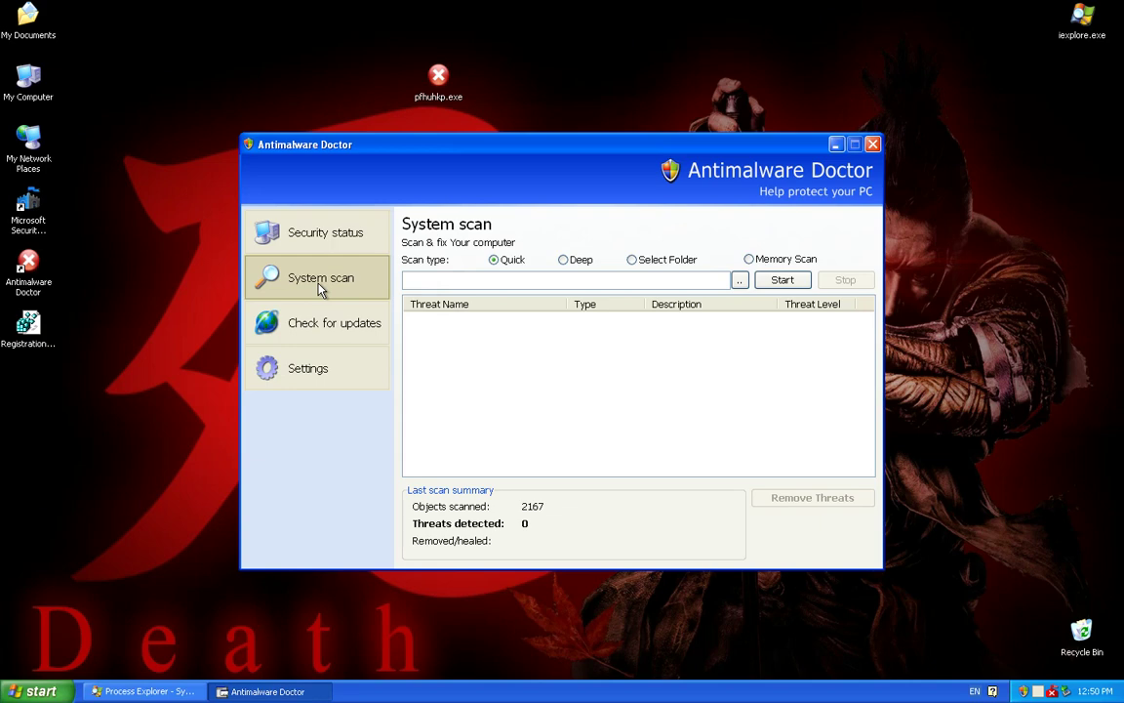
left_click(310, 236)
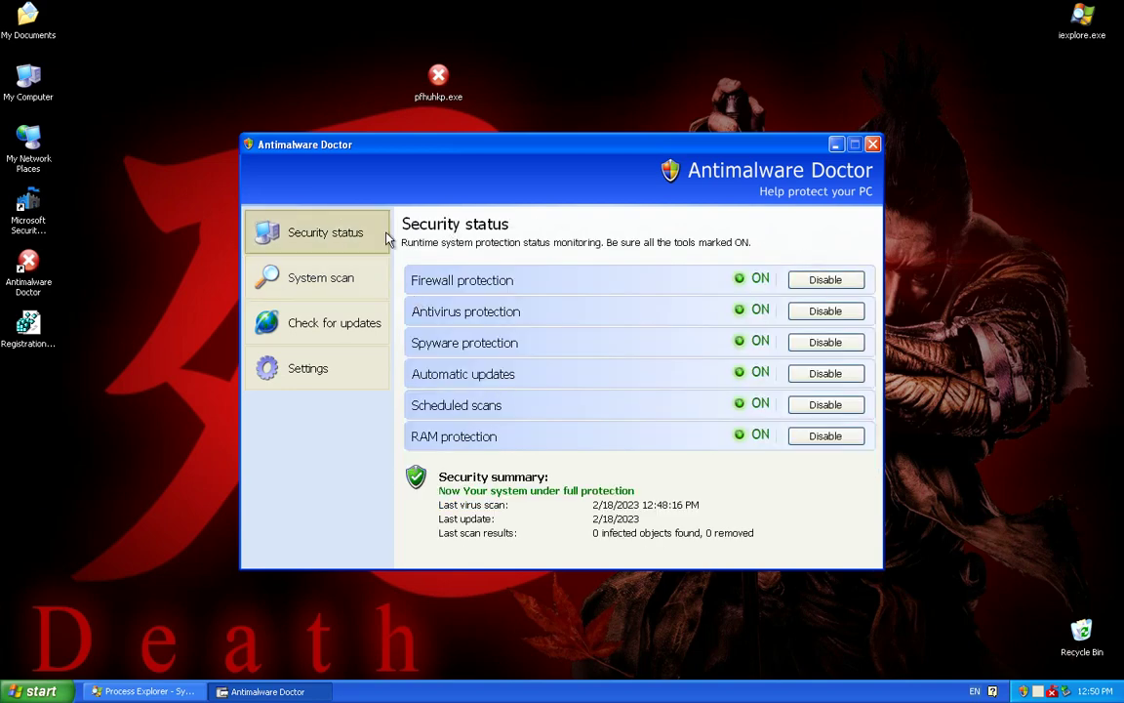
left_click(302, 275)
left_click(321, 241)
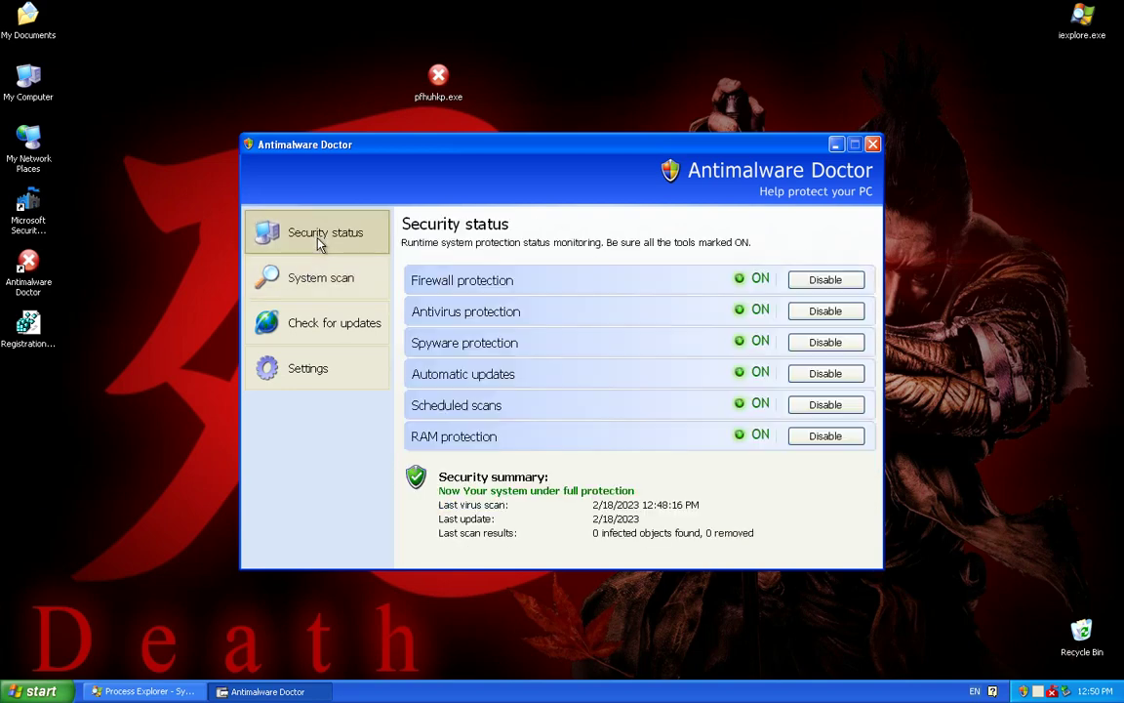
Enable all five software update options, from Update upon next system start to Complete at next system start, save them, and check for updates.
left_click(318, 326)
left_click(340, 374)
left_click(333, 326)
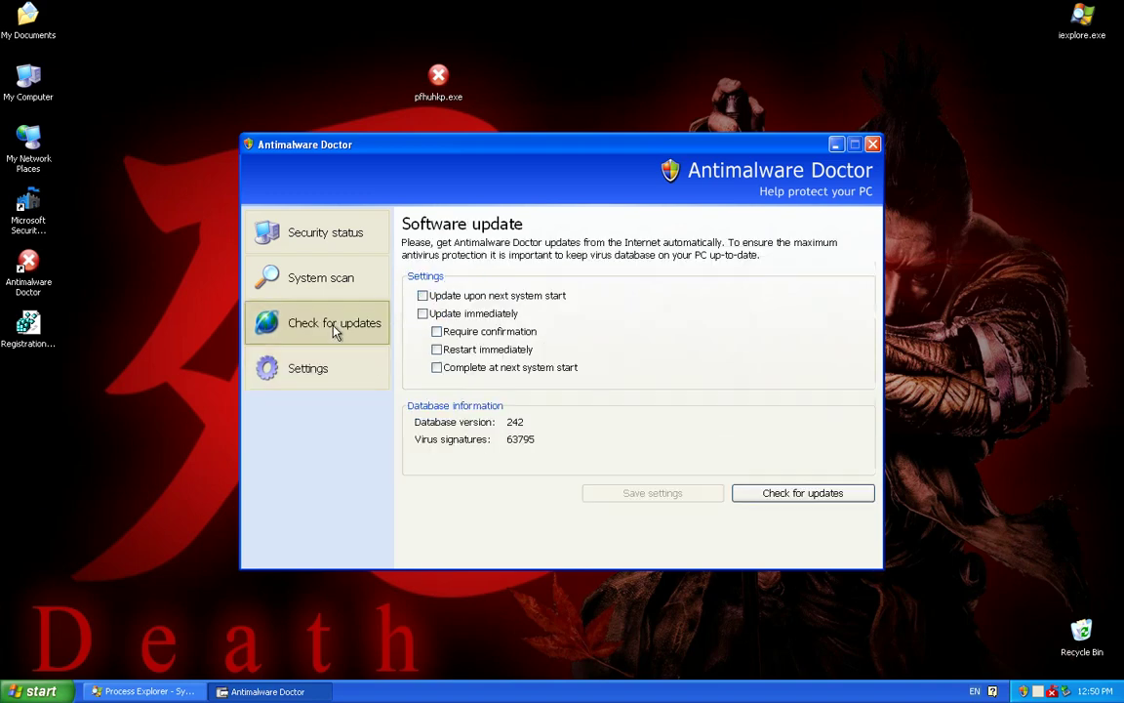
left_click(441, 296)
left_click(465, 314)
left_click(484, 332)
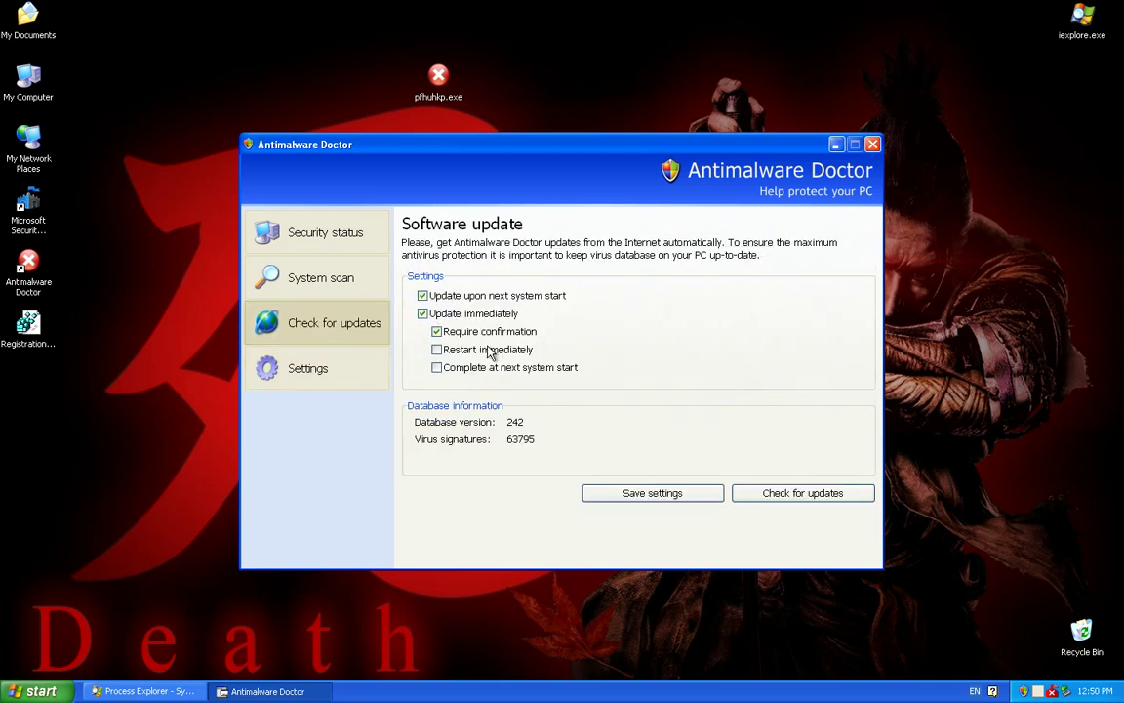
left_click(502, 350)
left_click(495, 368)
left_click(665, 495)
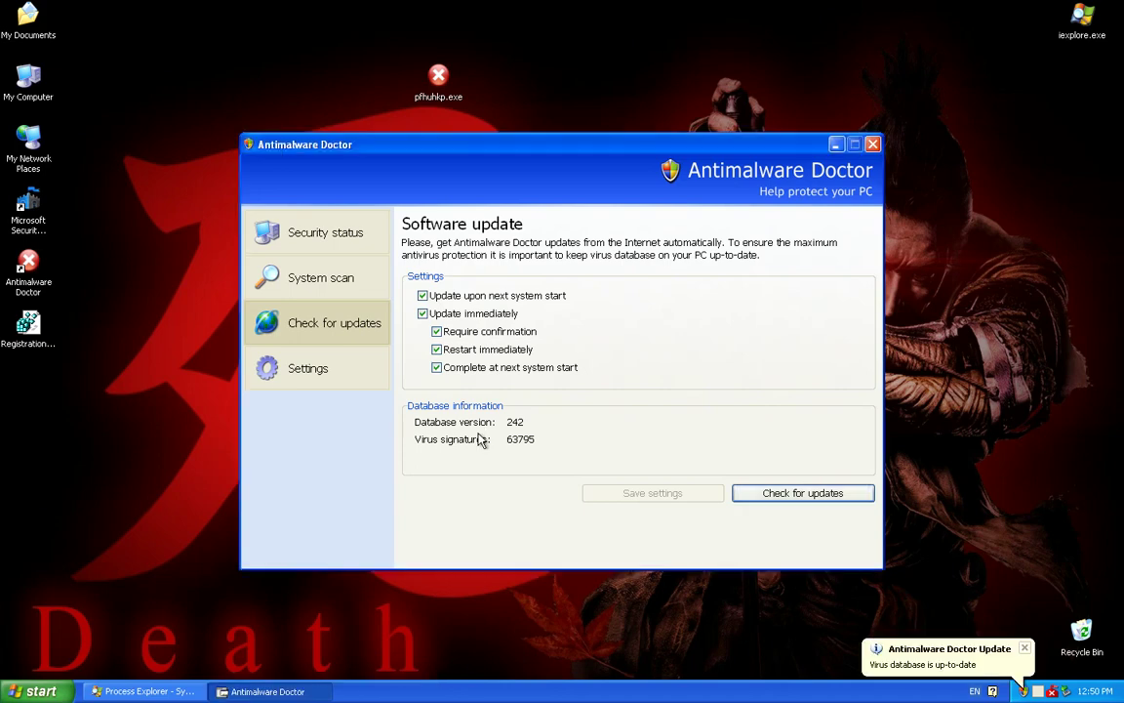
left_click(839, 600)
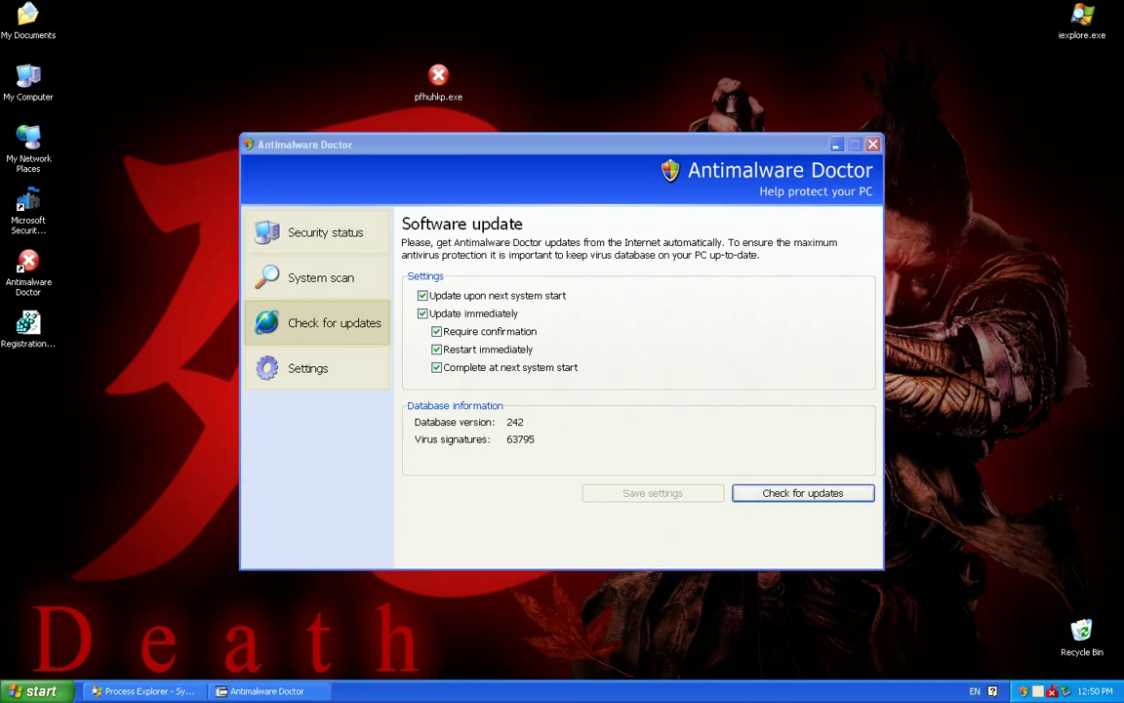
Turn on disabling of scheduled scans while running on battery power, and save the settings.
left_click(310, 367)
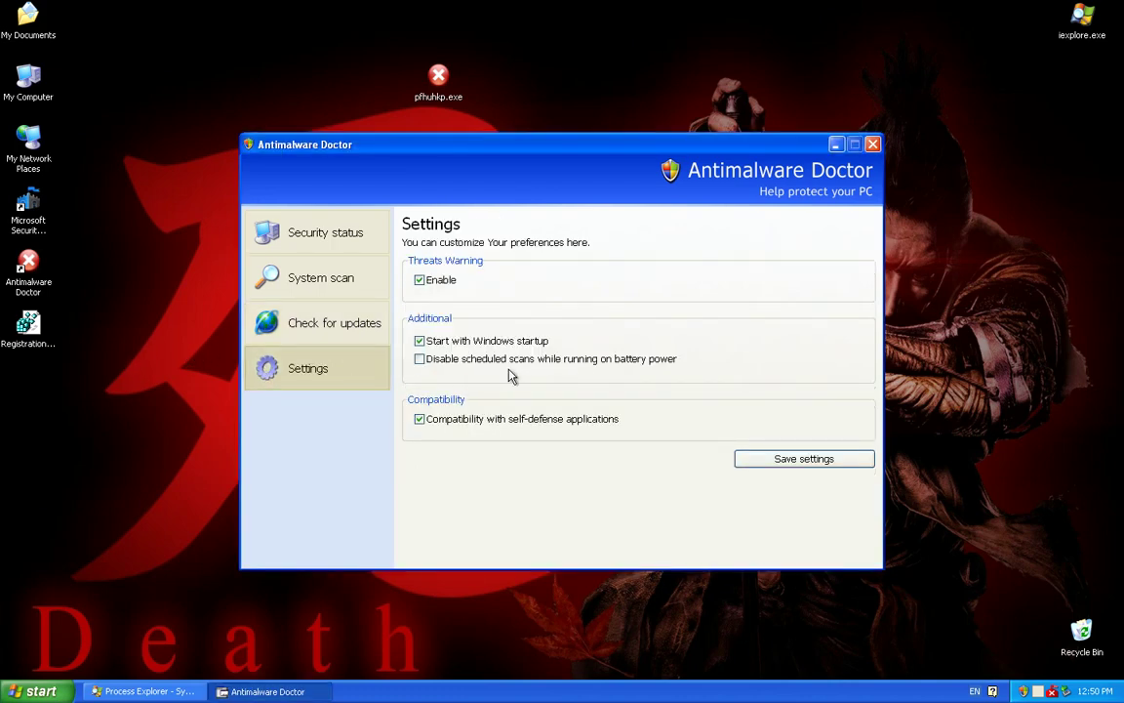
left_click(424, 359)
left_click(798, 458)
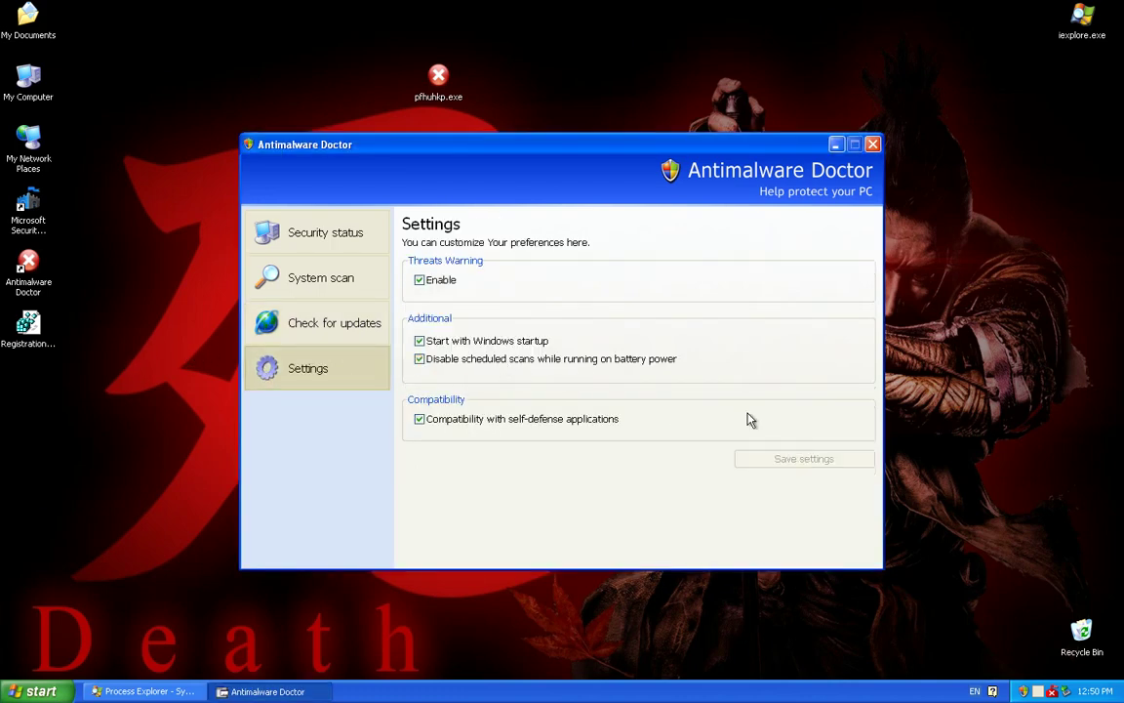
Look through the security status, system scan, software update and settings pages once more.
left_click(298, 224)
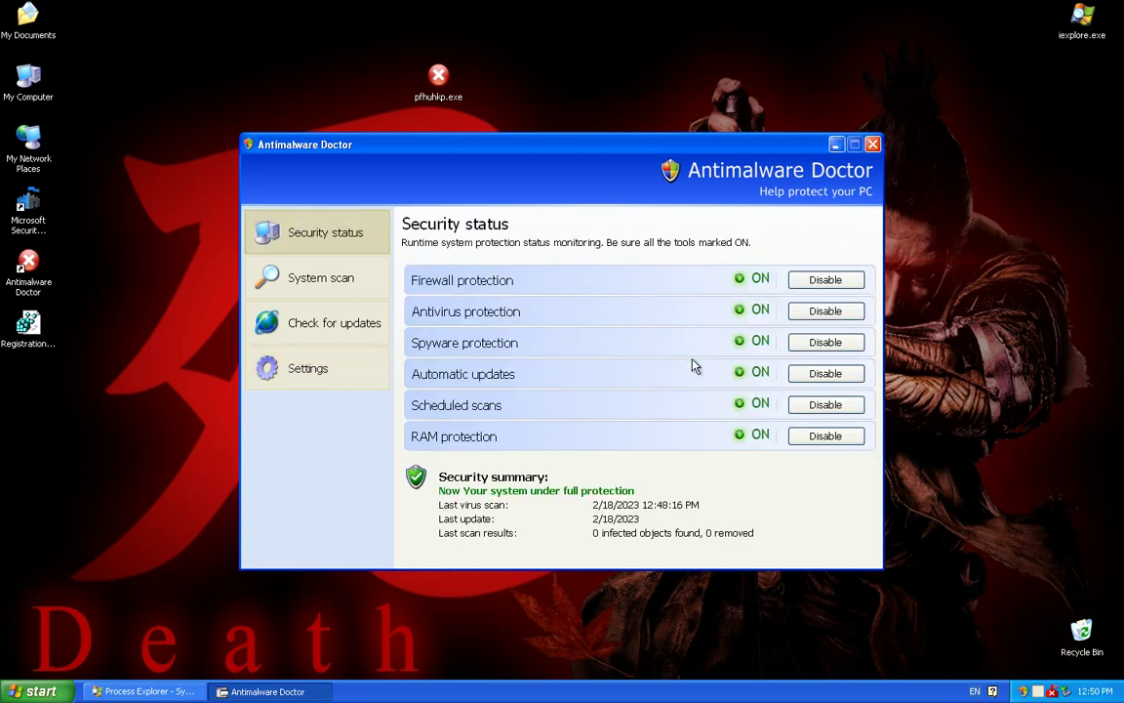
left_click(325, 275)
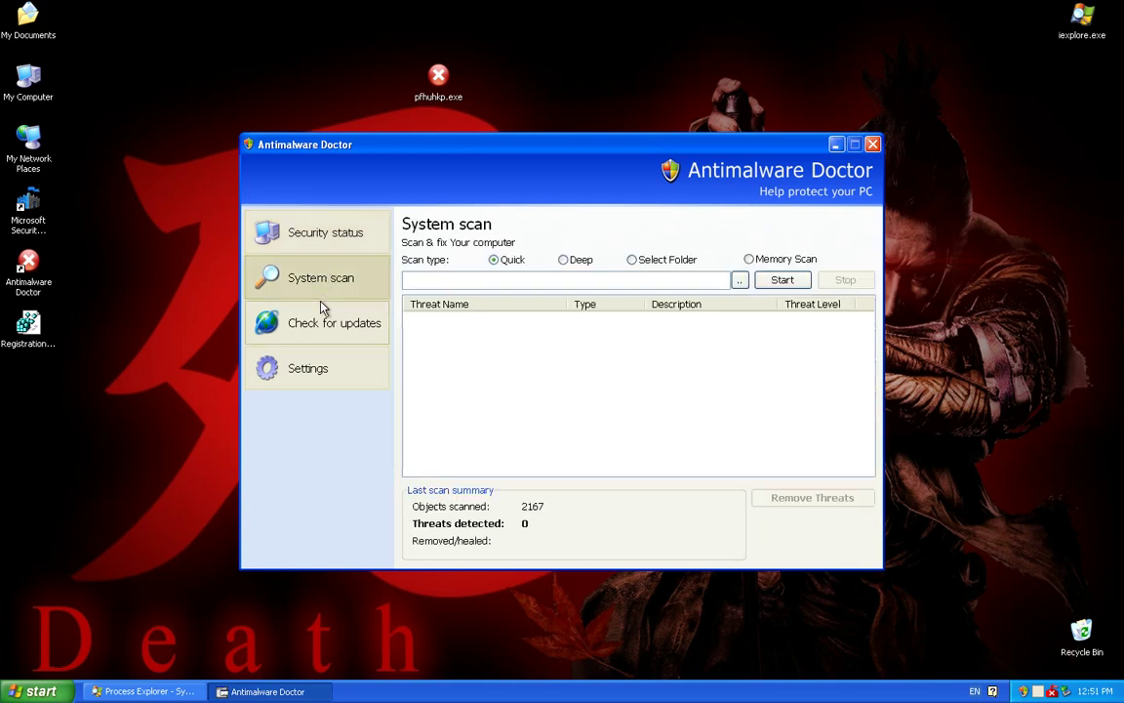
left_click(320, 322)
left_click(315, 363)
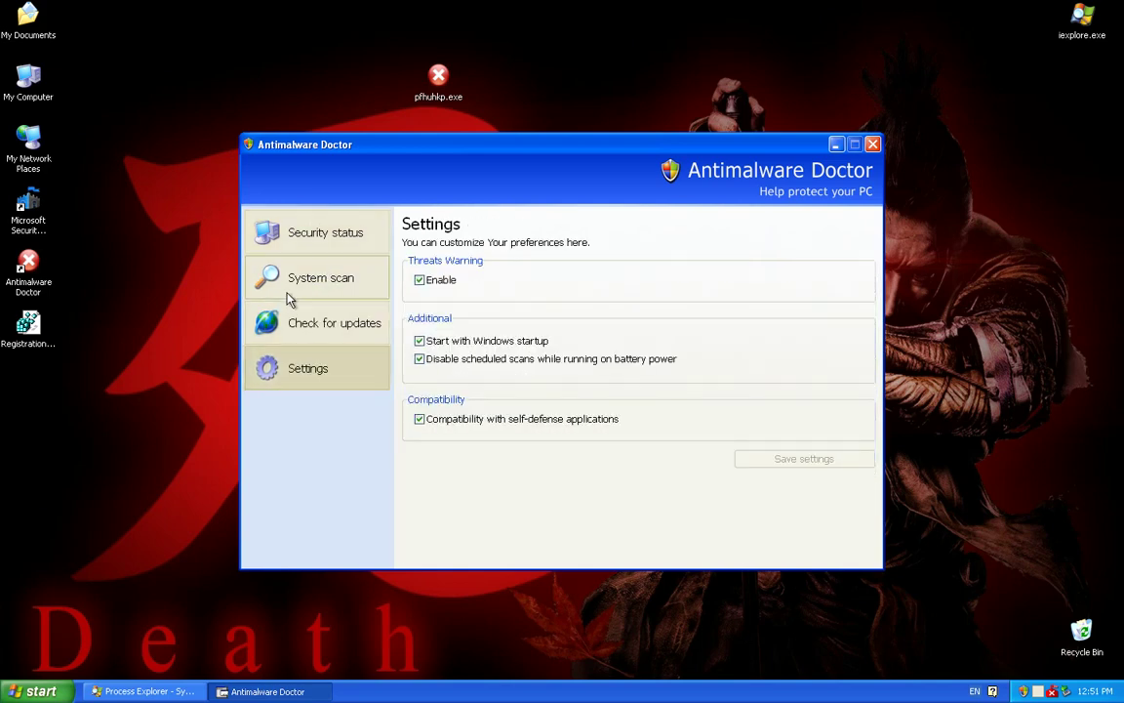
Switch to Process Explorer and list the strings found in the memory of the tplsub700jk.exe process.
left_click(261, 247)
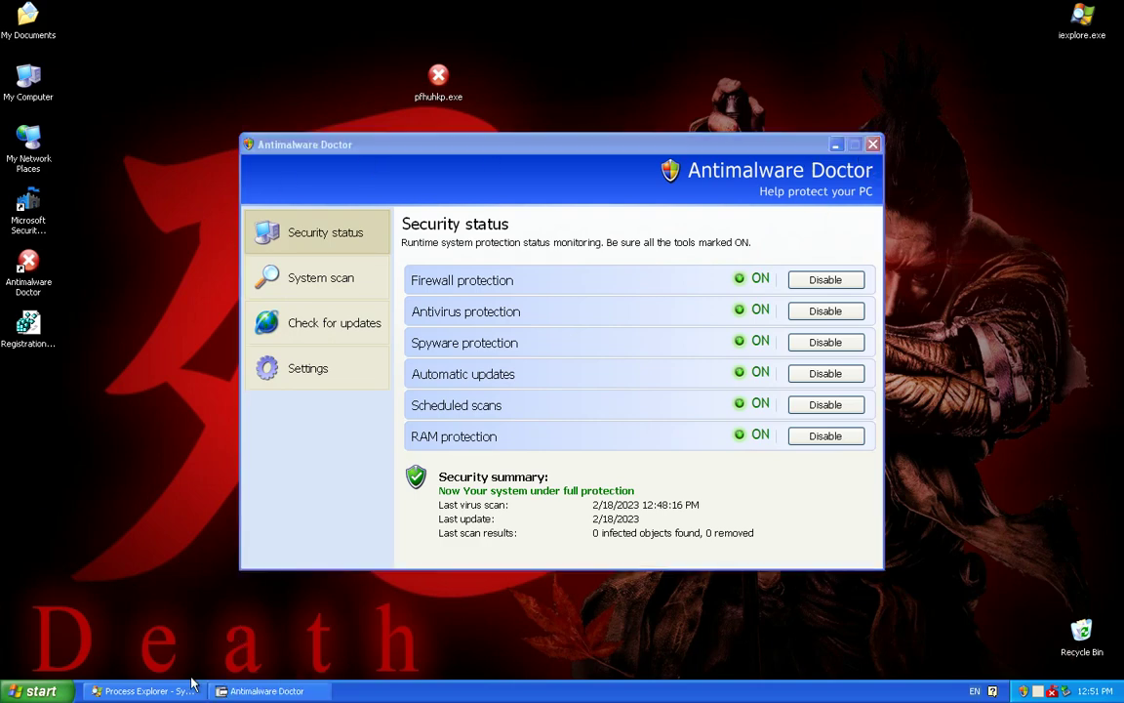
left_click(146, 691)
double_click(454, 264)
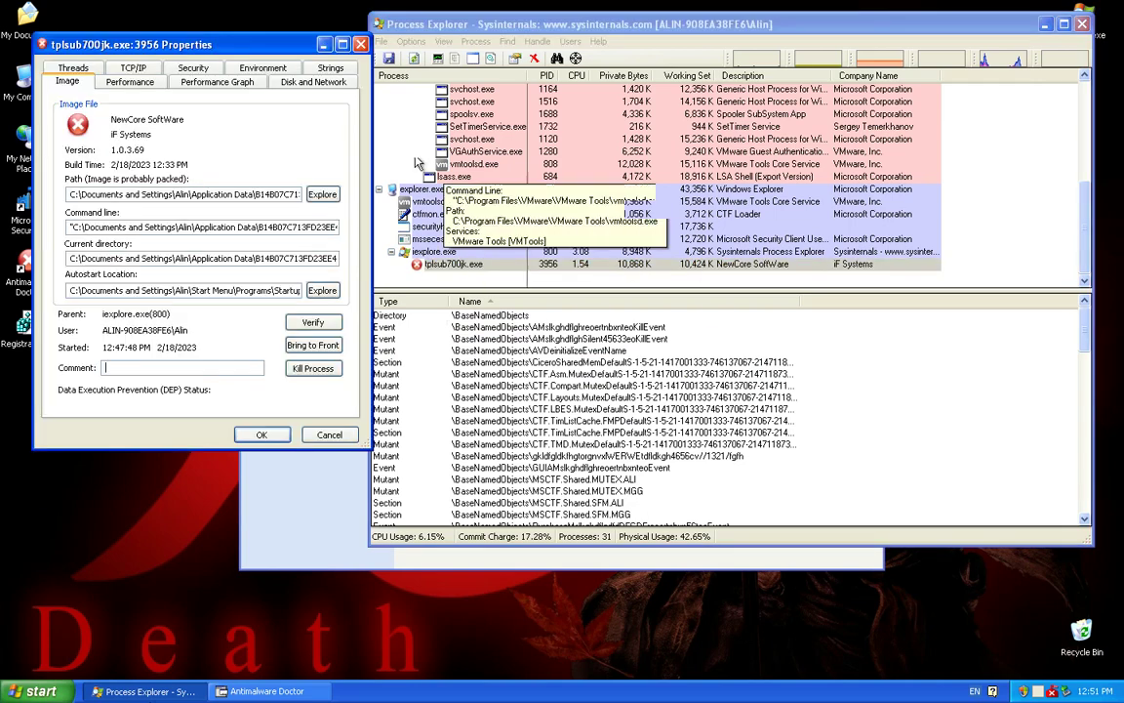
left_click(332, 69)
left_click(112, 395)
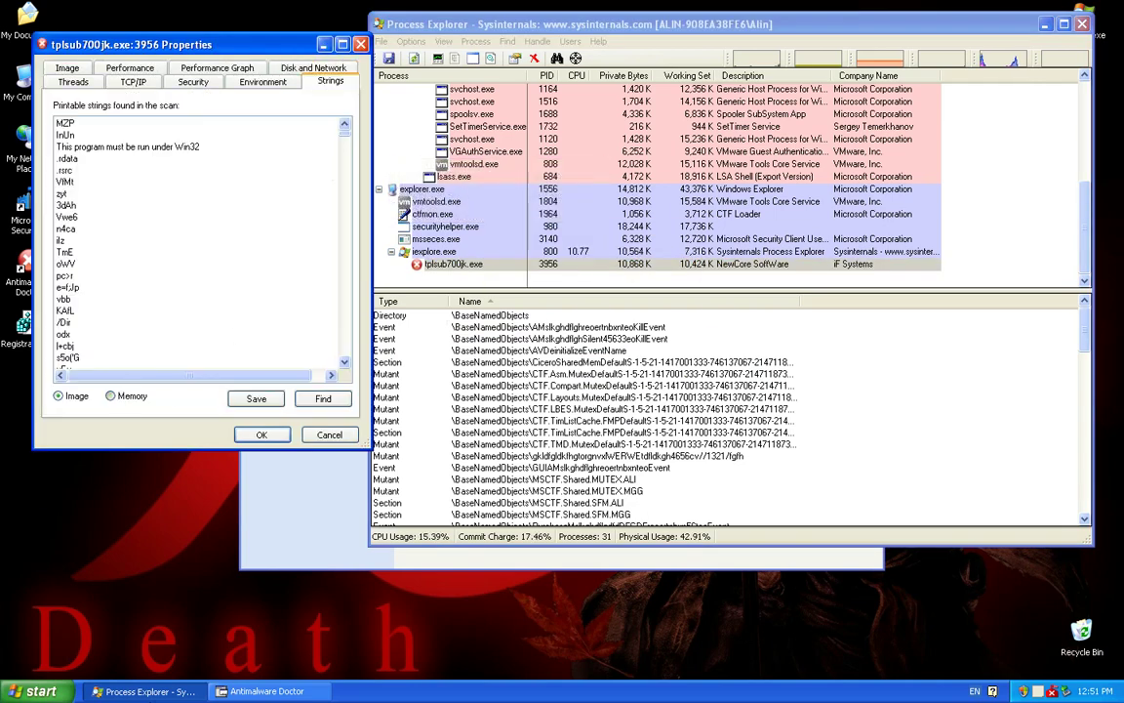
Search the memory strings of tplsub700jk.exe for RegistrationCode.
left_click_drag(349, 138, 260, 127)
left_click(180, 182)
left_click(323, 398)
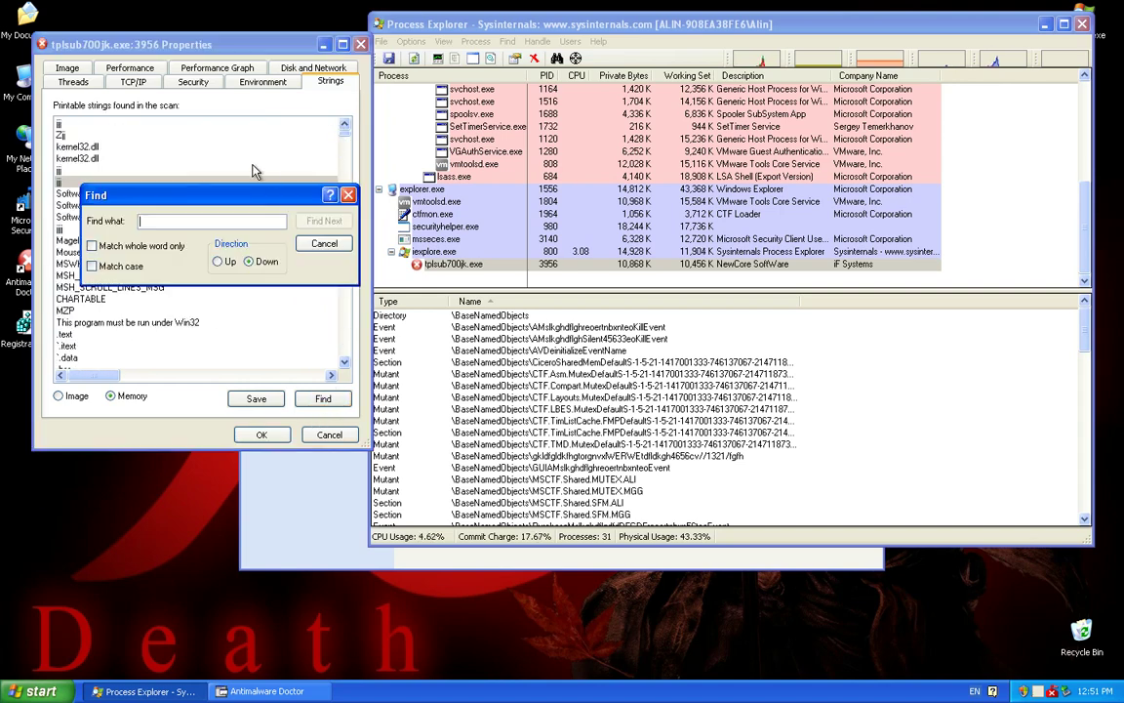
right_click(262, 223)
left_click(285, 279)
left_click(324, 220)
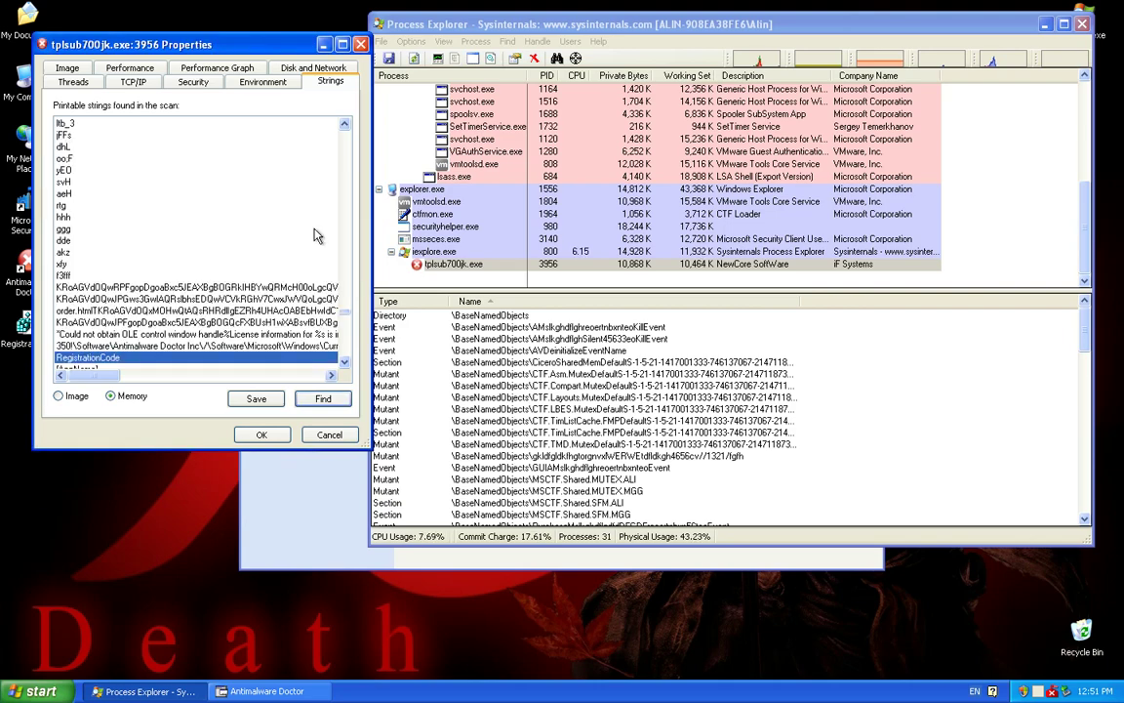
Read through the memory strings that follow the RegistrationCode entry, and close the process properties and Process Explorer.
scroll(224, 251, "down", 4)
scroll(225, 251, "down", 1)
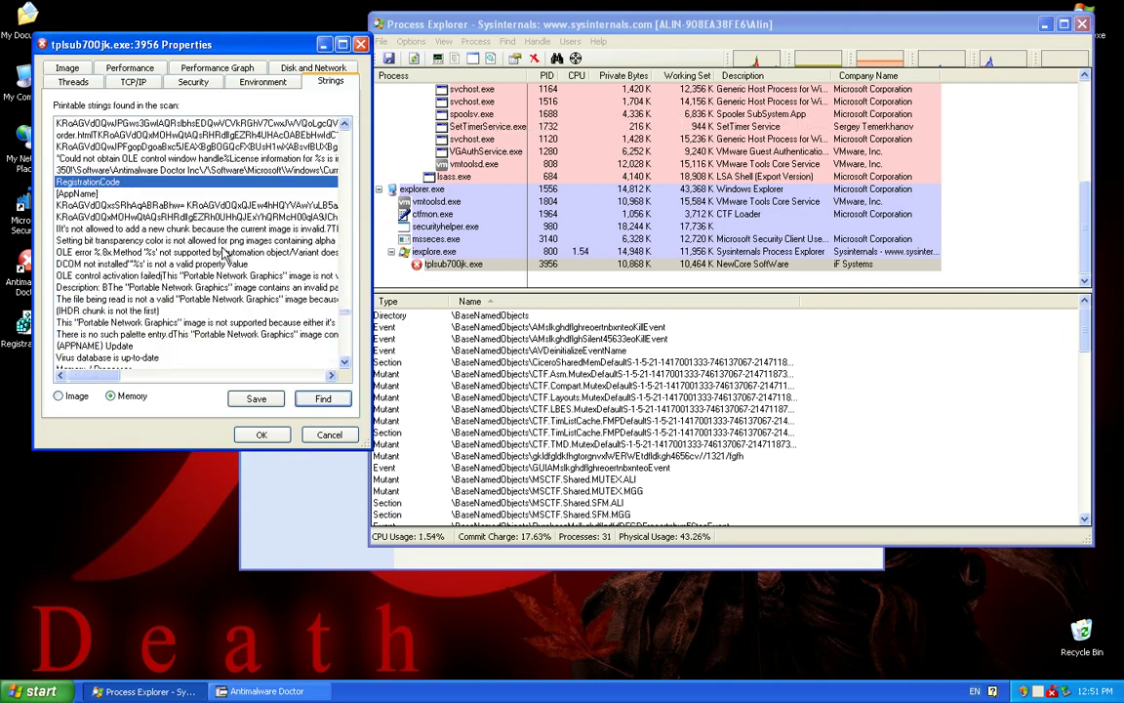
key("F3")
left_click(564, 391)
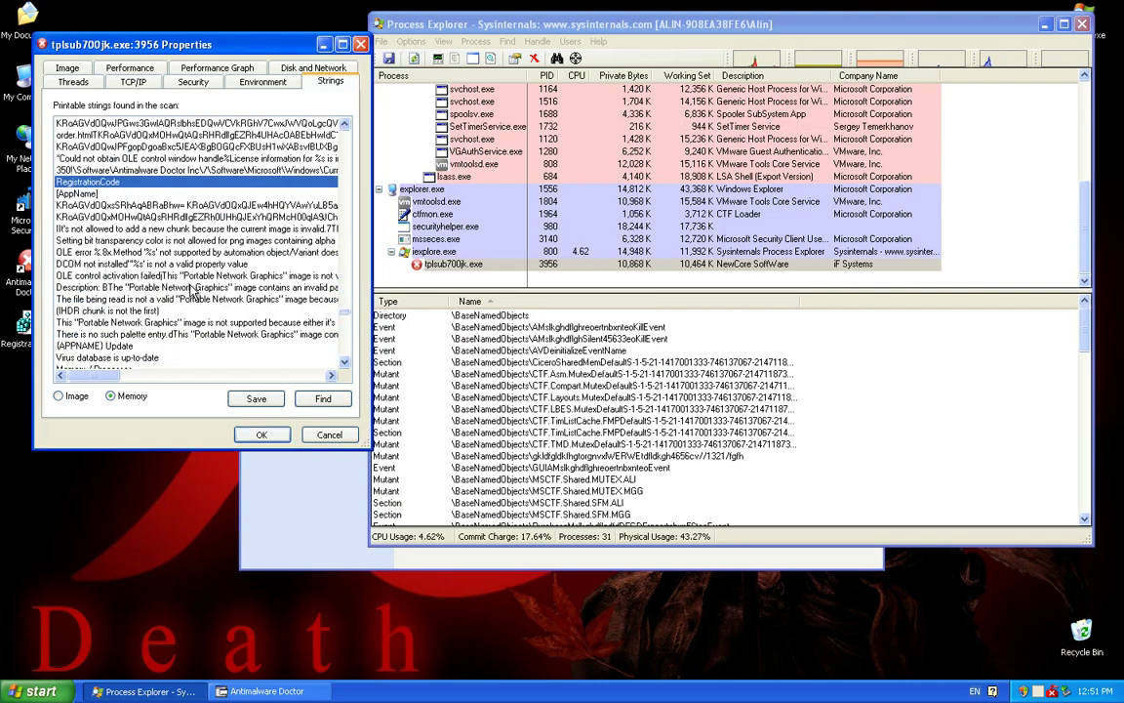
scroll(203, 296, "down", 10)
scroll(203, 295, "down", 20)
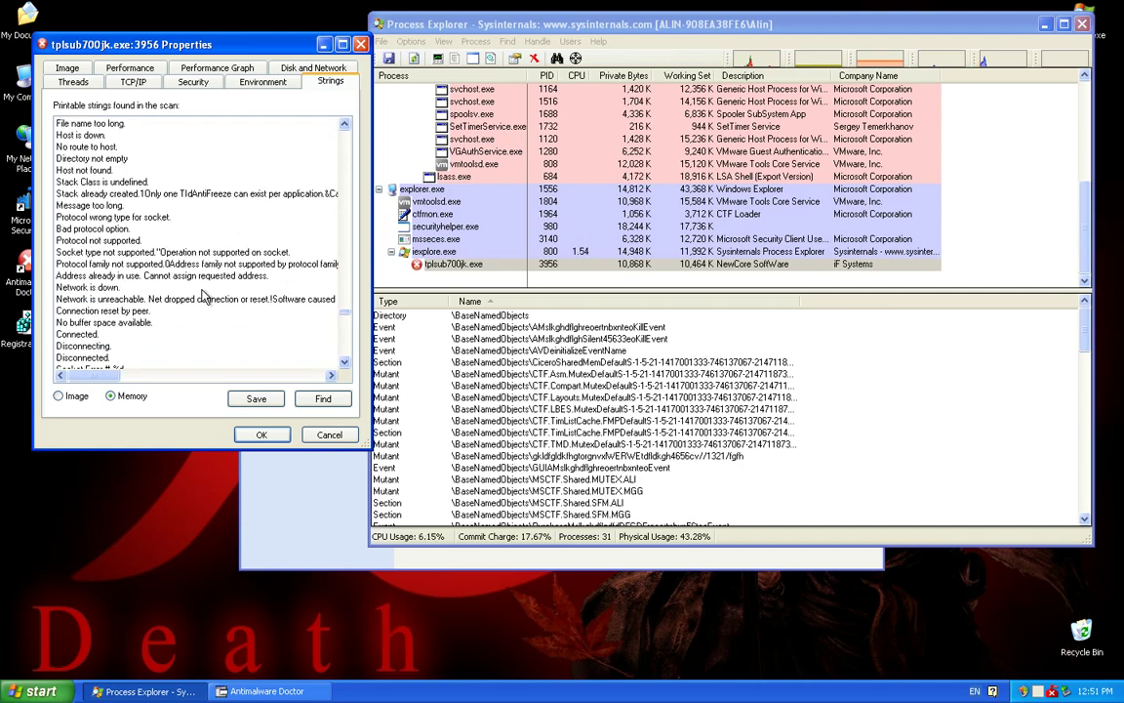
scroll(204, 296, "down", 20)
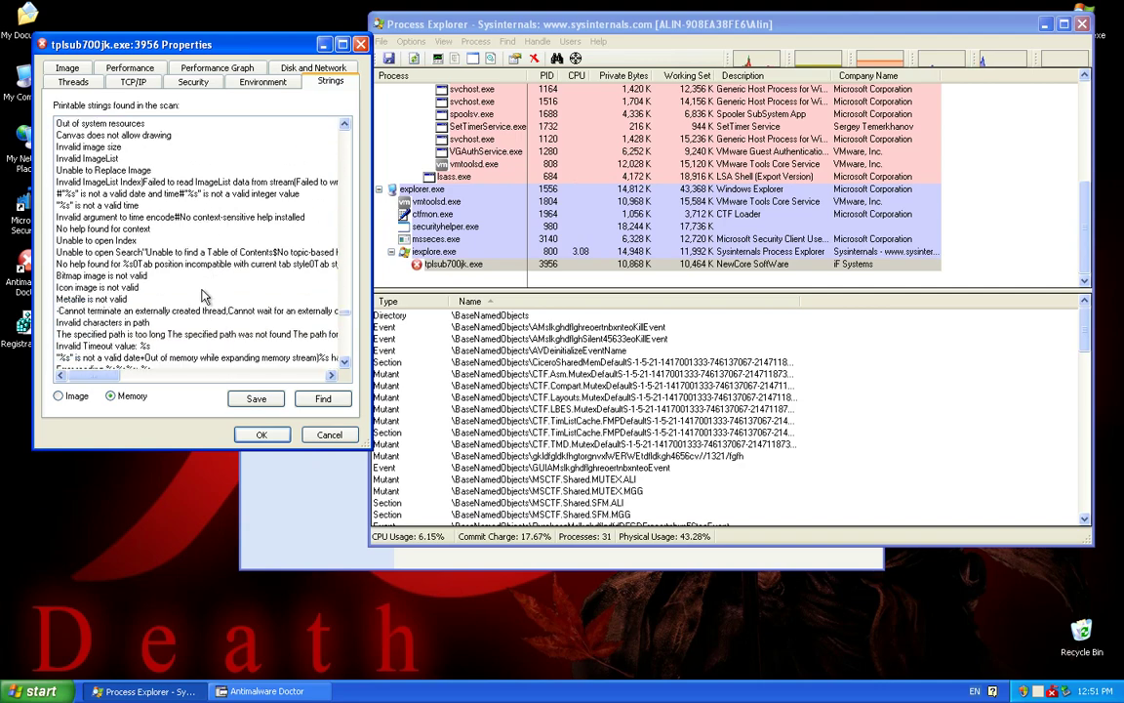
scroll(203, 296, "down", 20)
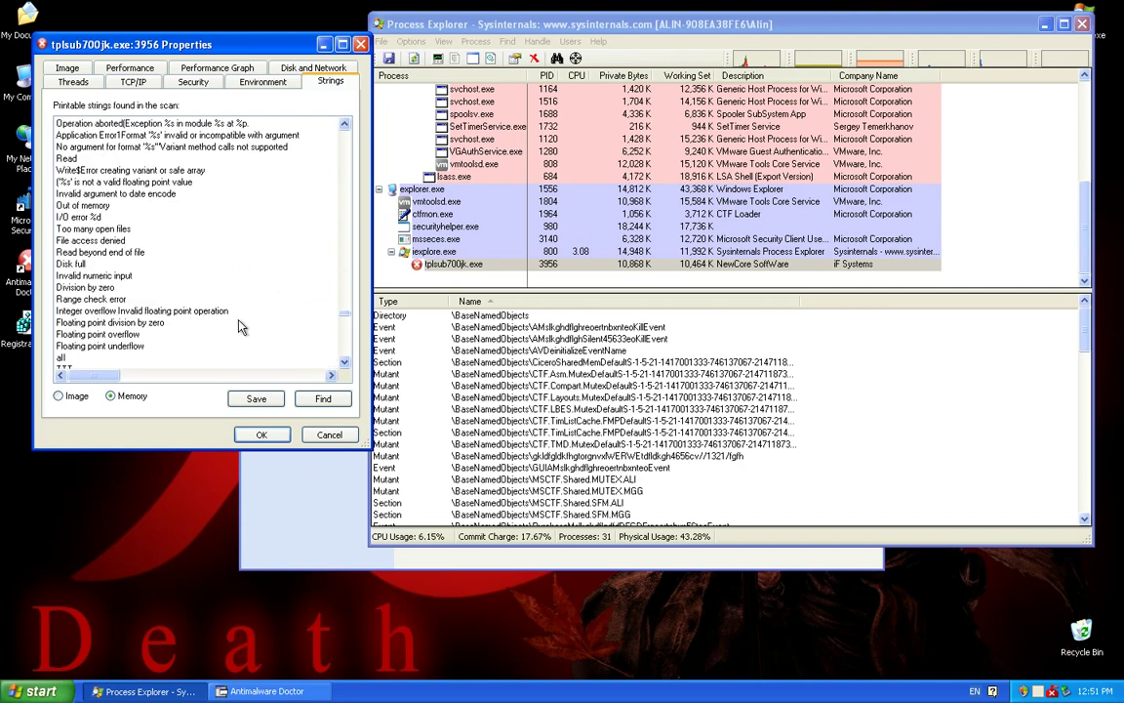
scroll(243, 328, "down", 15)
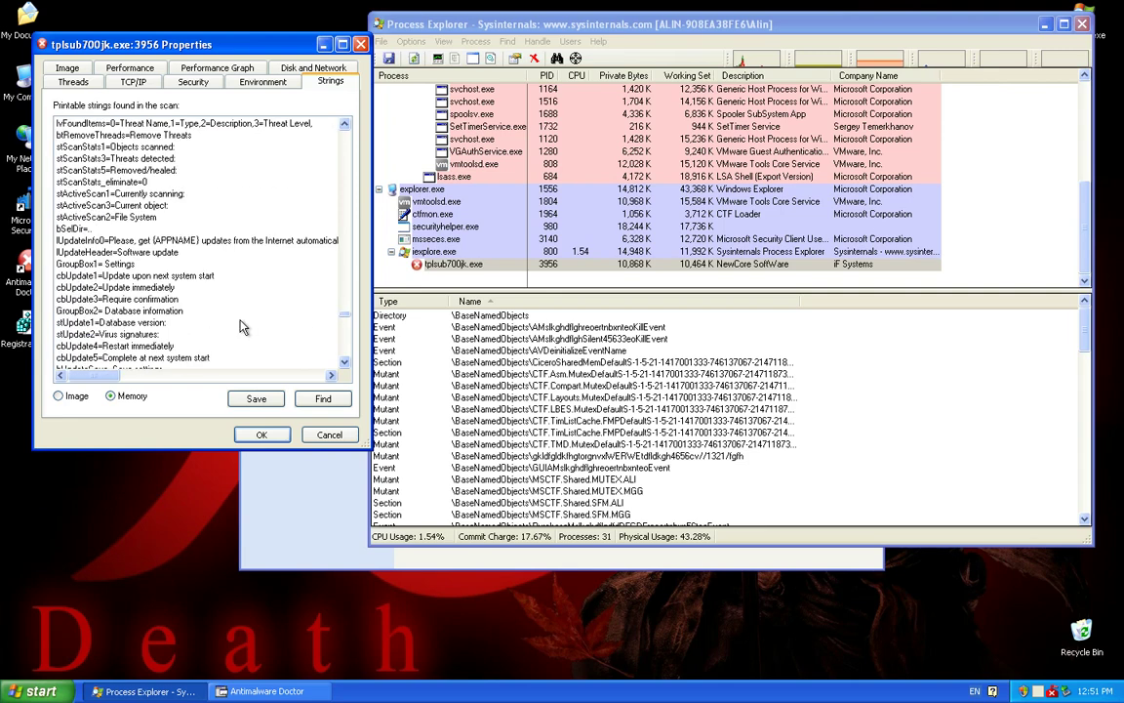
left_click(328, 433)
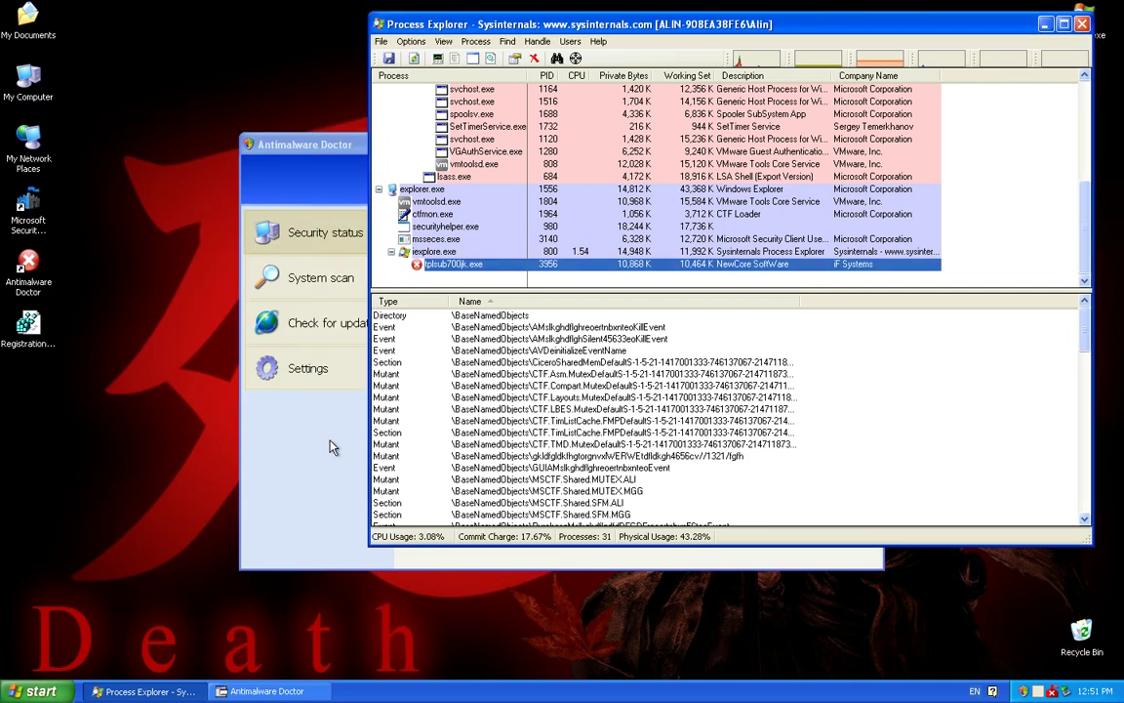
left_click(1082, 23)
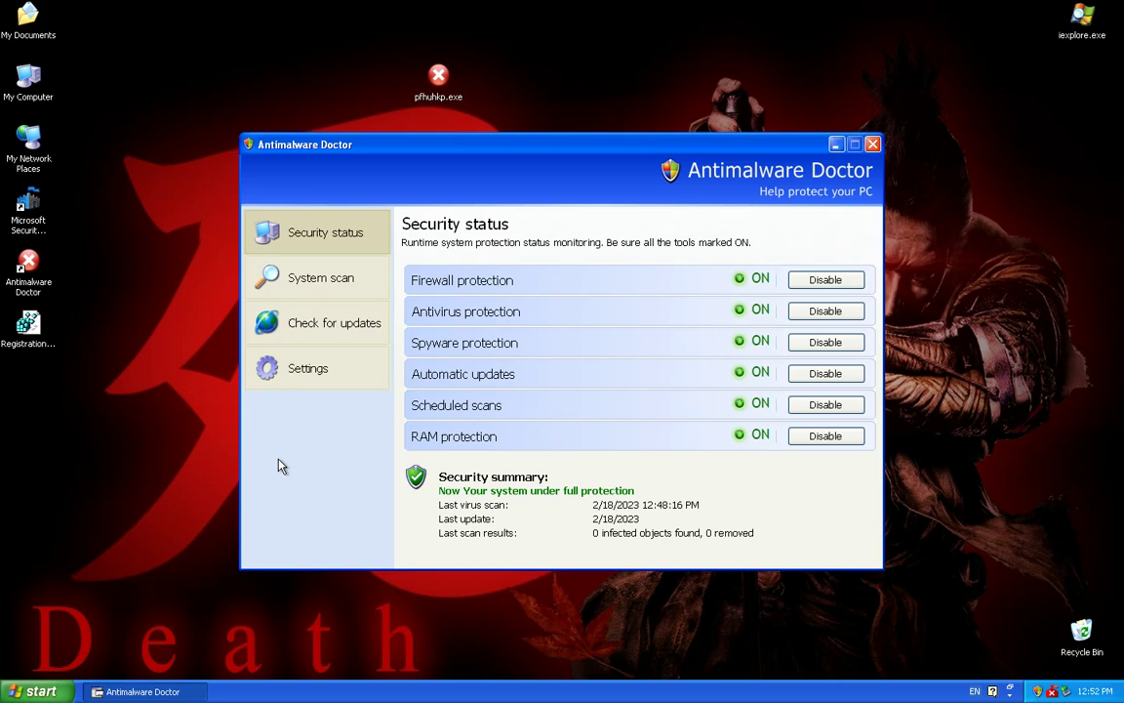
Review the settings, software update, system scan and security status pages of Antimalware Doctor, and close its window.
left_click(318, 371)
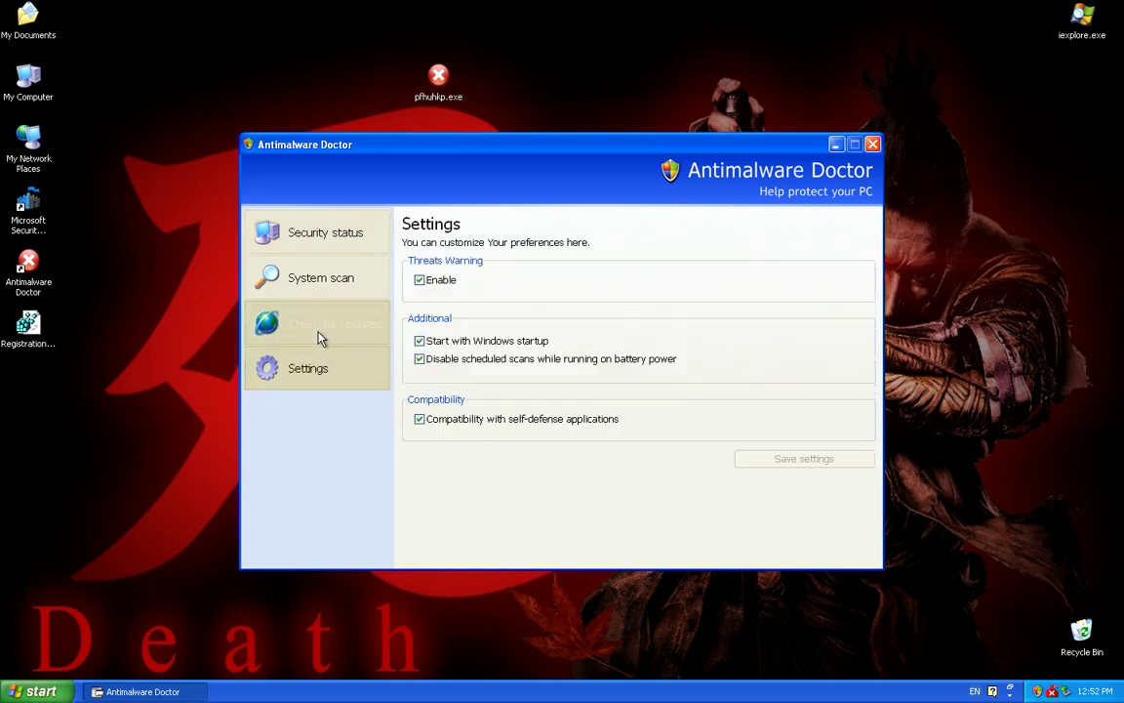
left_click(321, 332)
left_click(314, 291)
left_click(351, 246)
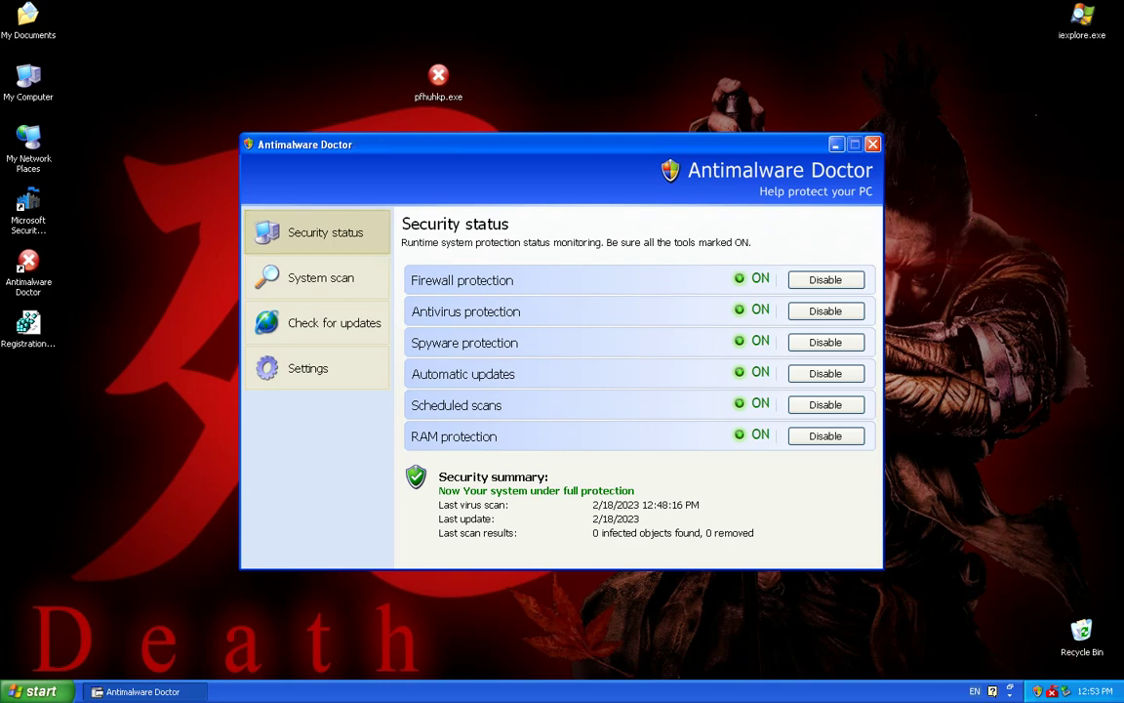
left_click(871, 144)
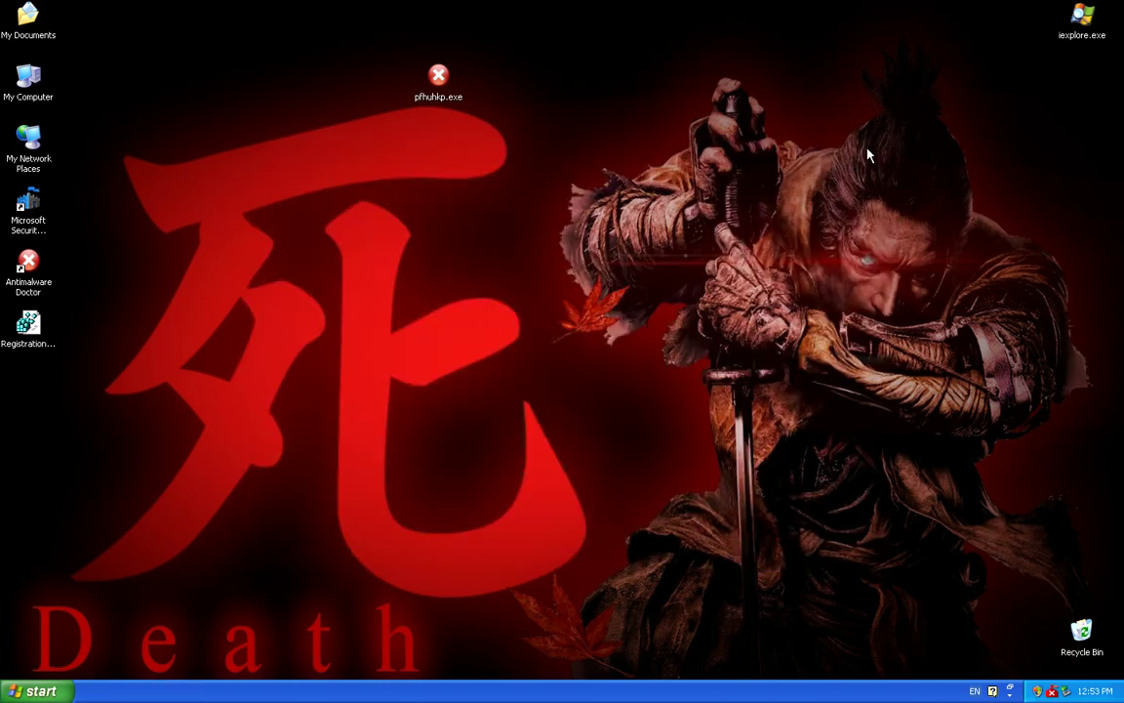
Open RegistrationCode.reg in Notepad to review its registry key and value, and close the file.
left_click(41, 691)
left_click(127, 330)
right_click(28, 275)
right_click(24, 326)
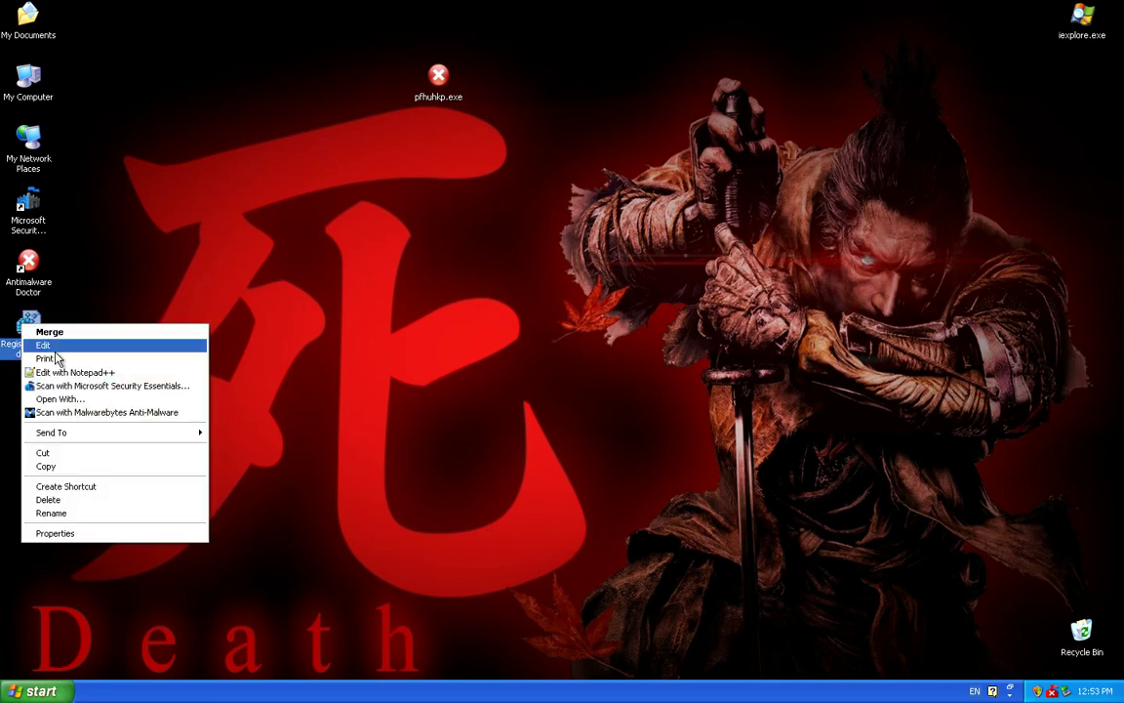
left_click(48, 345)
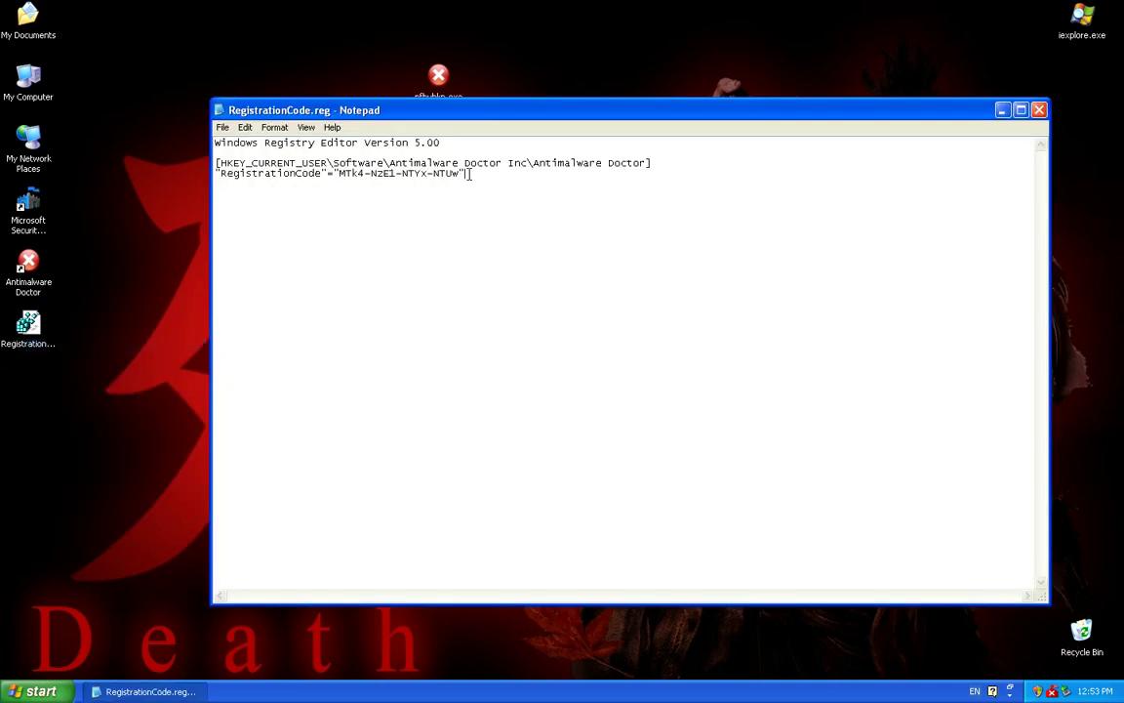
left_click(1039, 110)
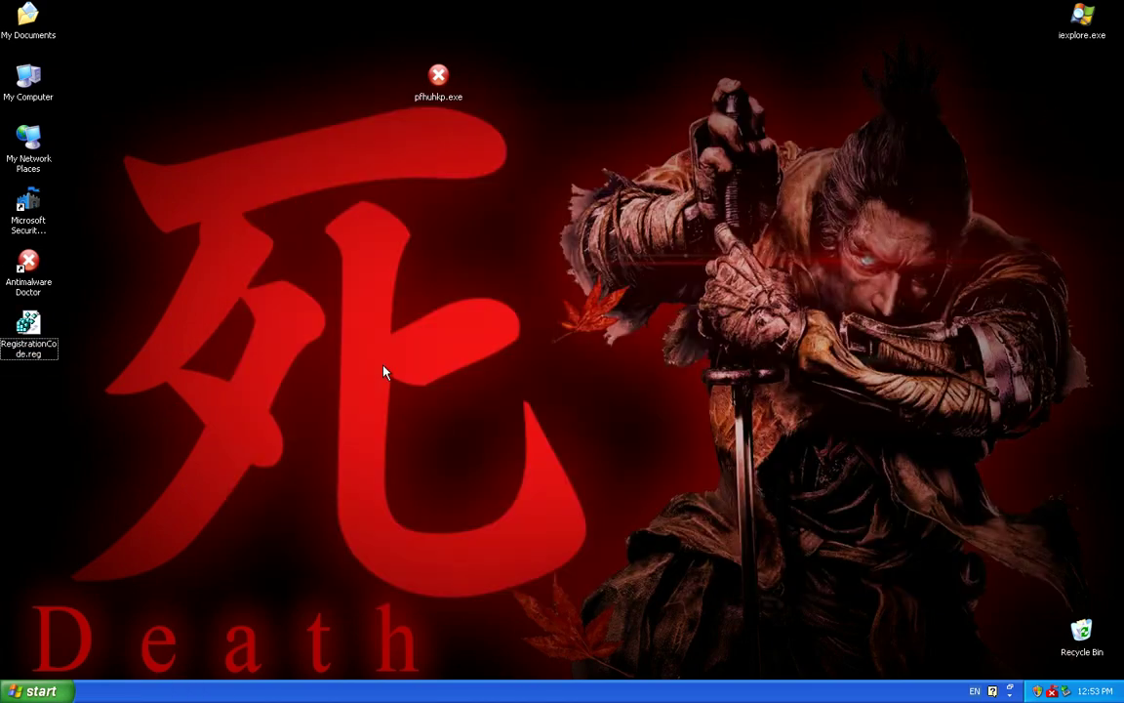